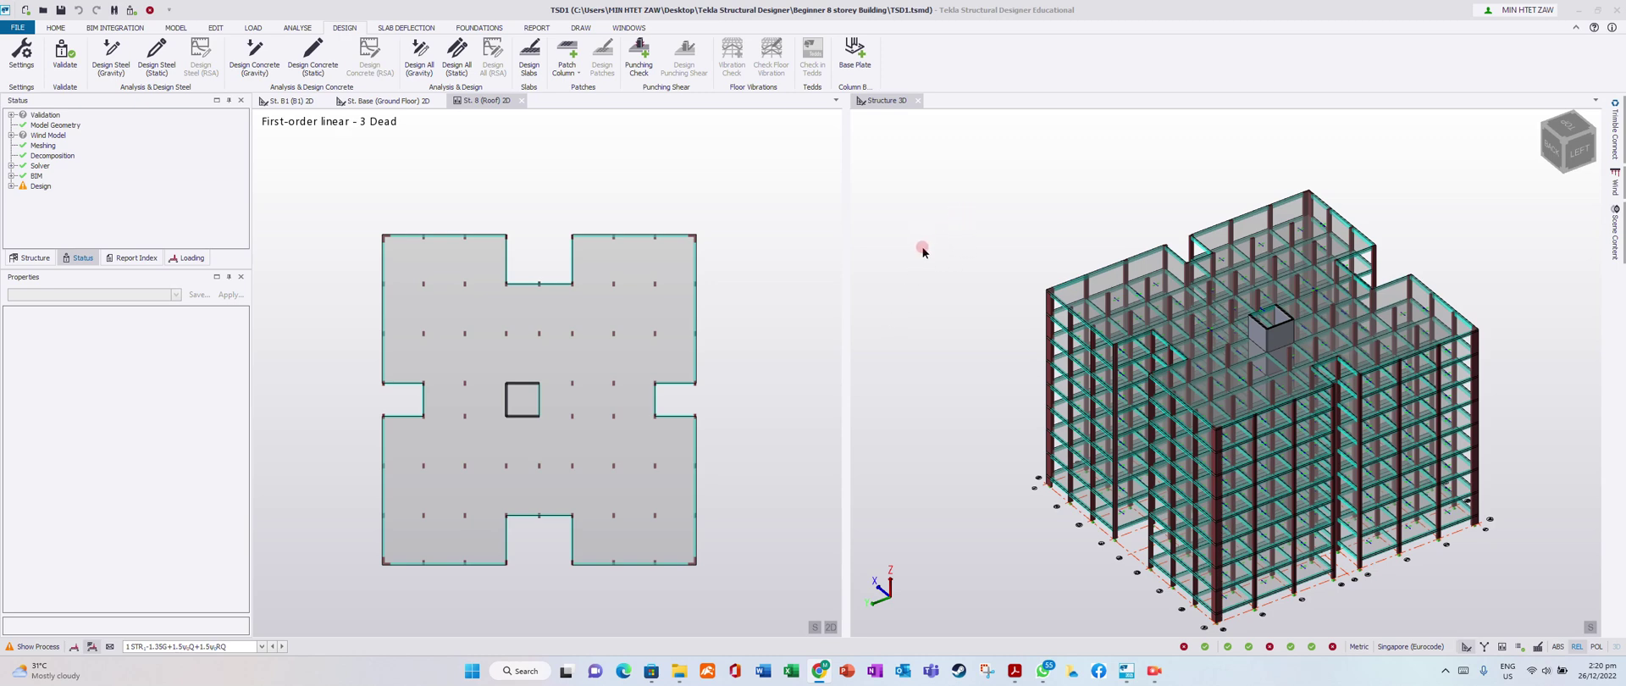
# Step: Switch the Structure 3D view to the Results view
pyautogui.click(878, 101)
pyautogui.rightClick(878, 104)
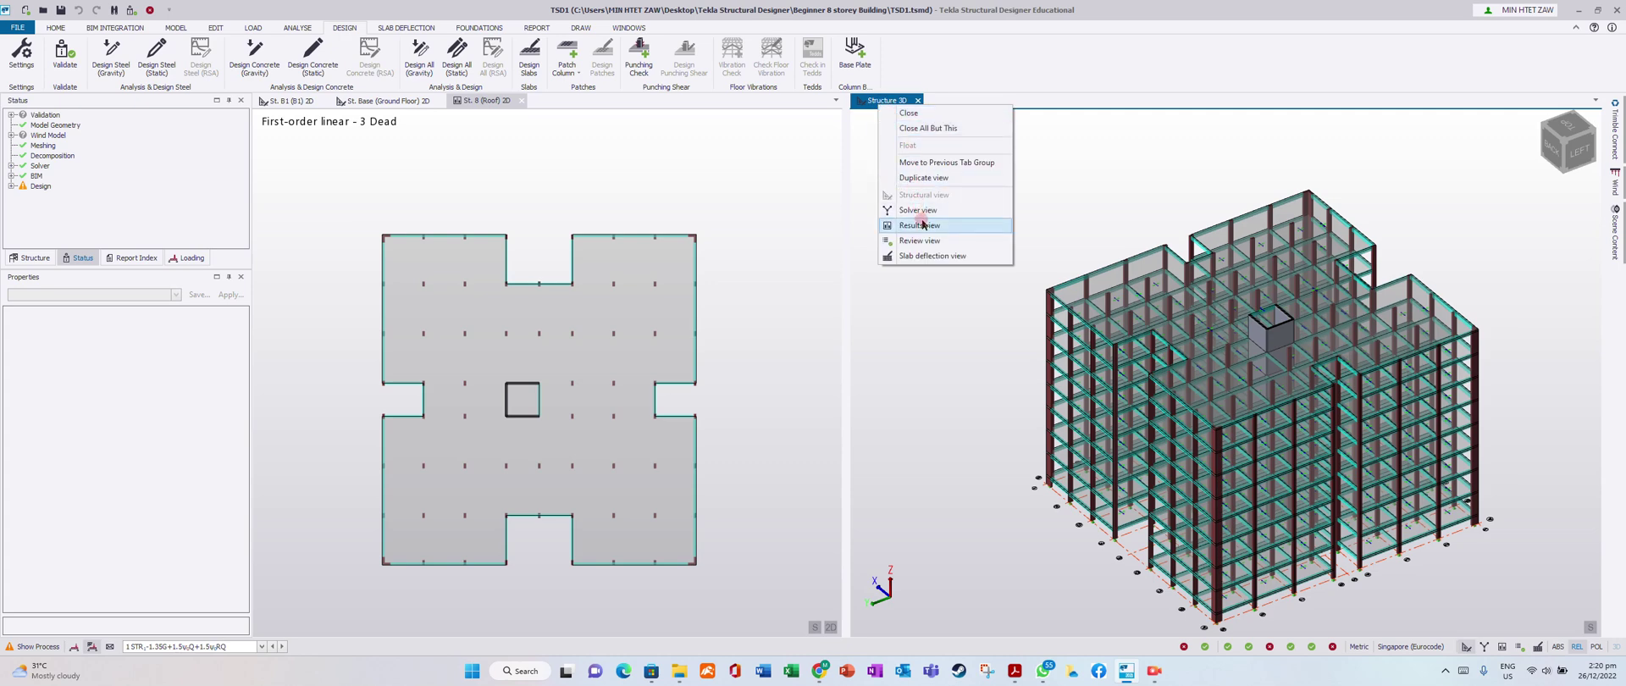
pyautogui.click(921, 237)
pyautogui.rightClick(889, 100)
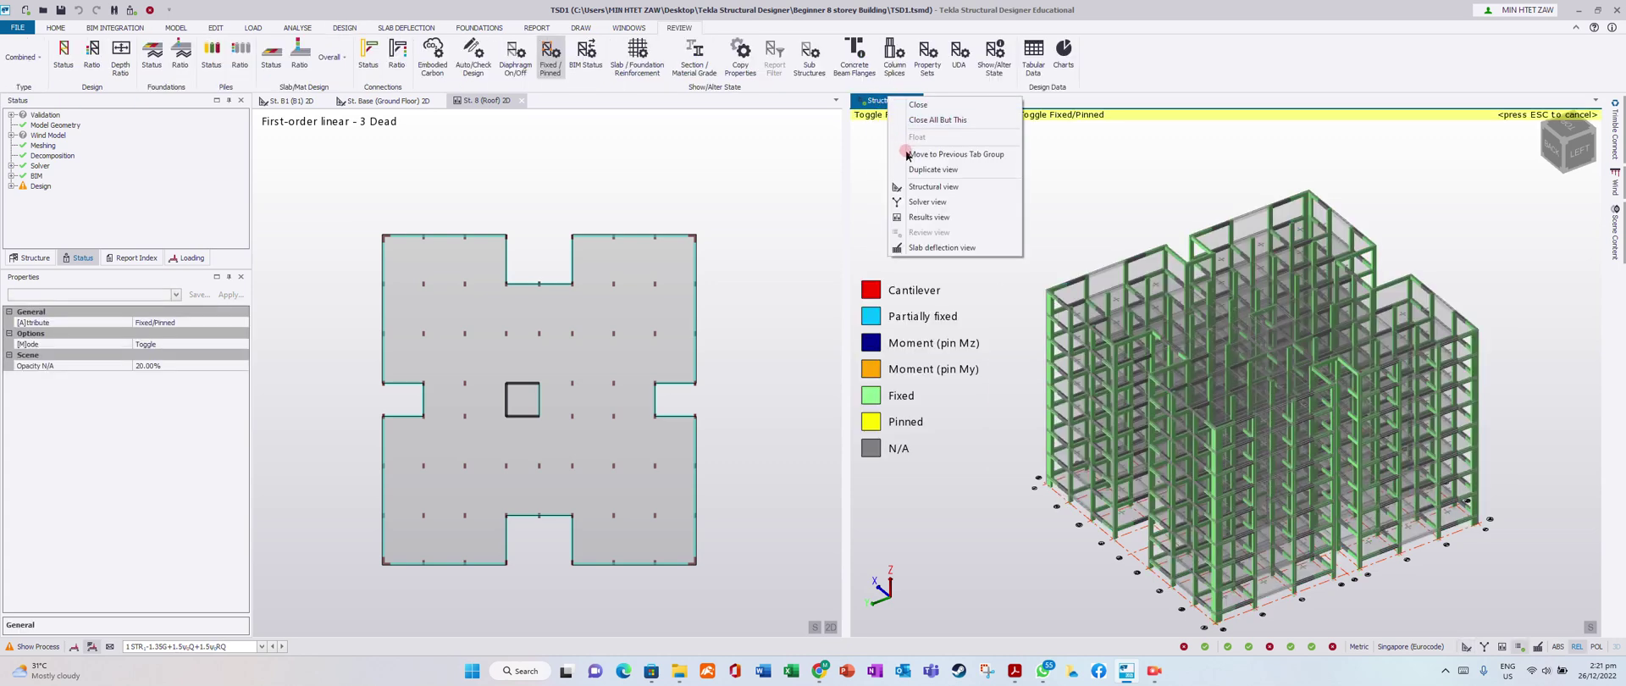
pyautogui.click(930, 201)
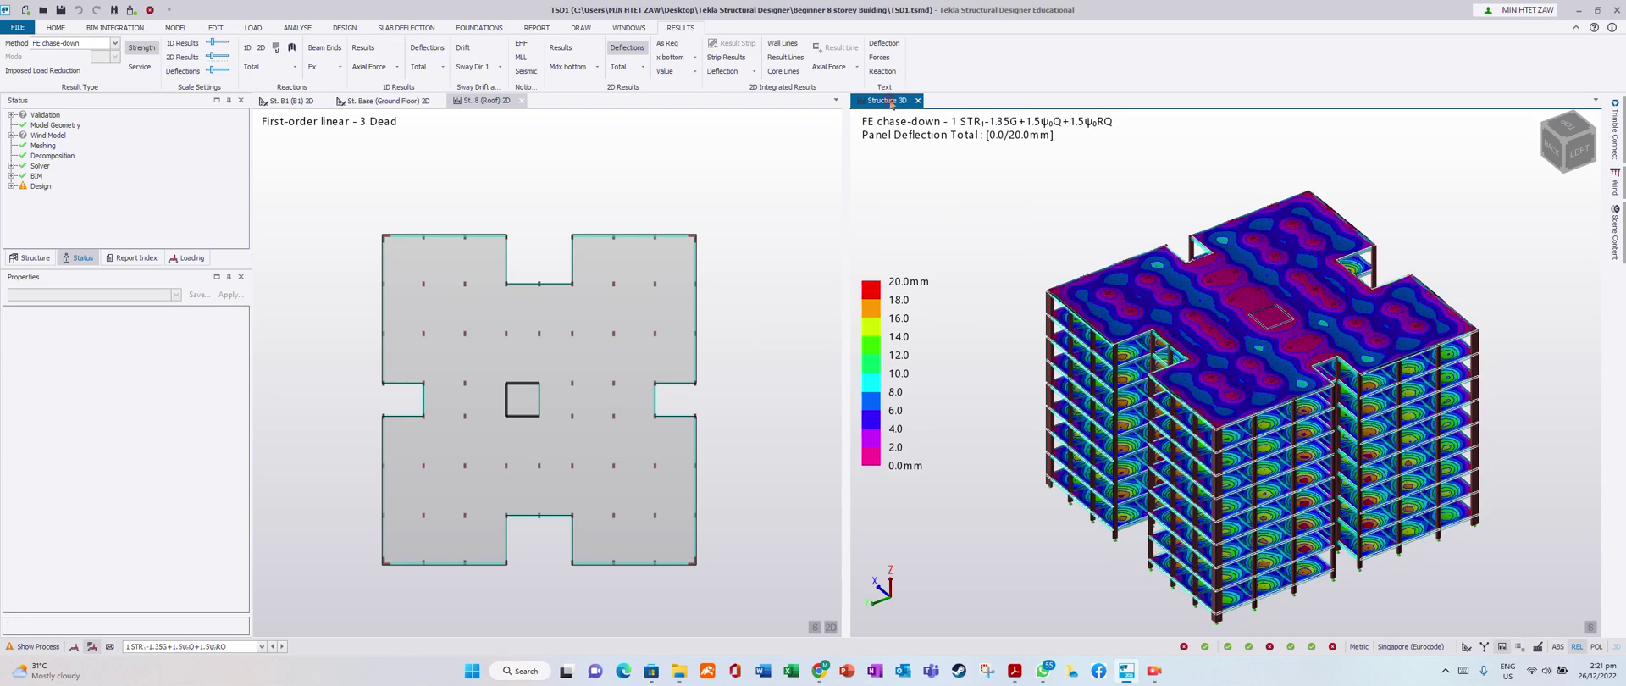
pyautogui.rightClick(890, 101)
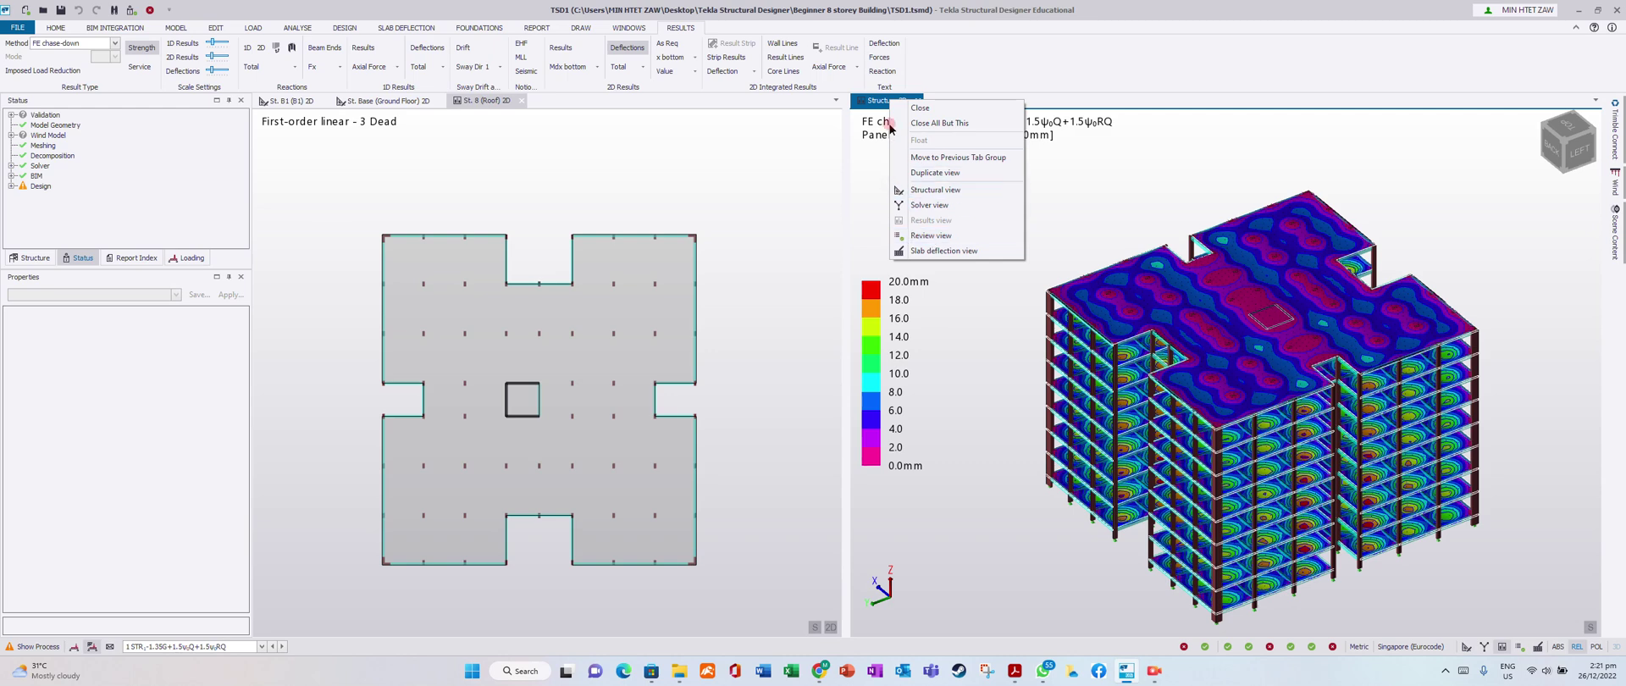
pyautogui.click(870, 103)
# Step: Set the analysis method to 1st Order linear to show panel deflections
pyautogui.click(115, 43)
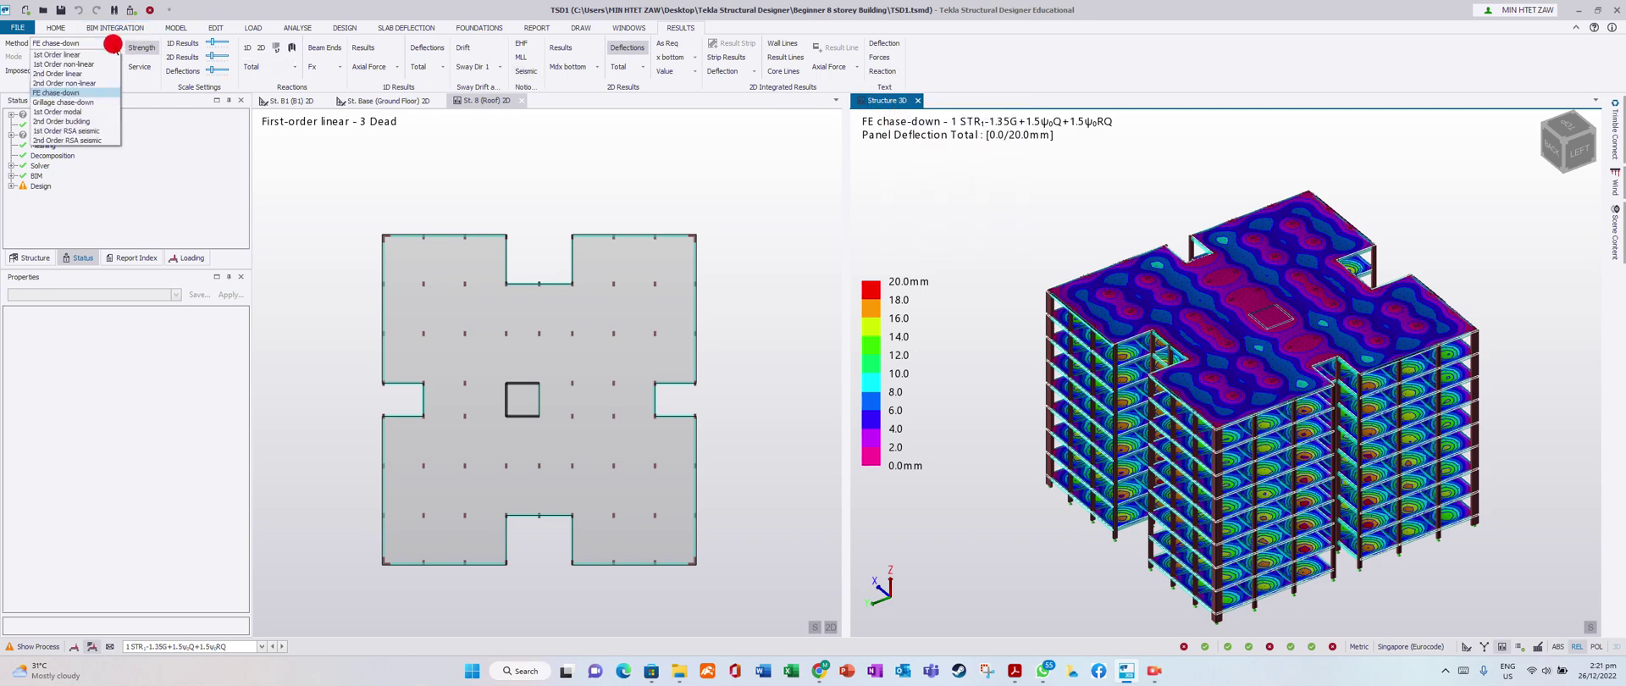
pyautogui.click(68, 54)
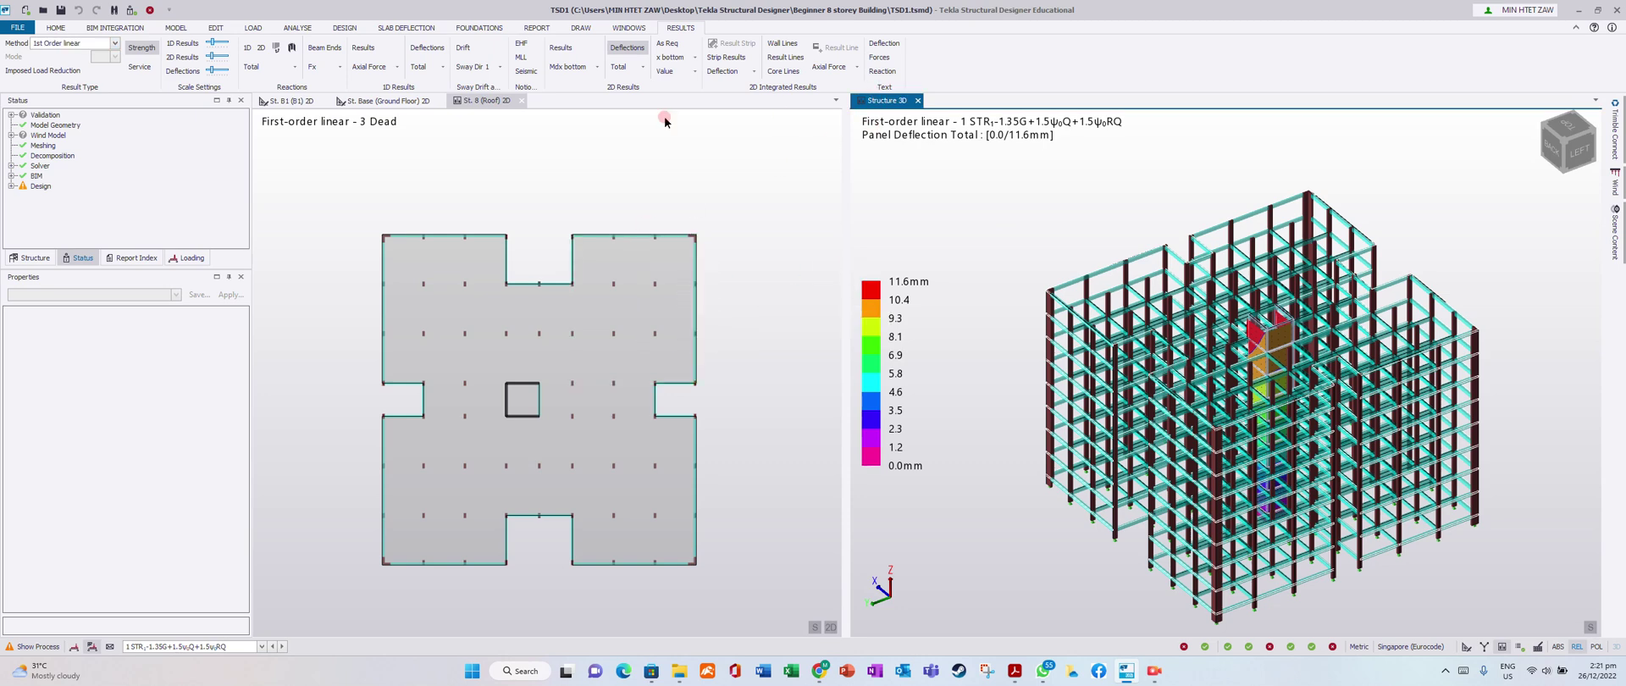
pyautogui.rightClick(888, 103)
# Step: Put the 3D view in Fixed/Pinned review and zoom toward corner column C66-1
pyautogui.click(971, 221)
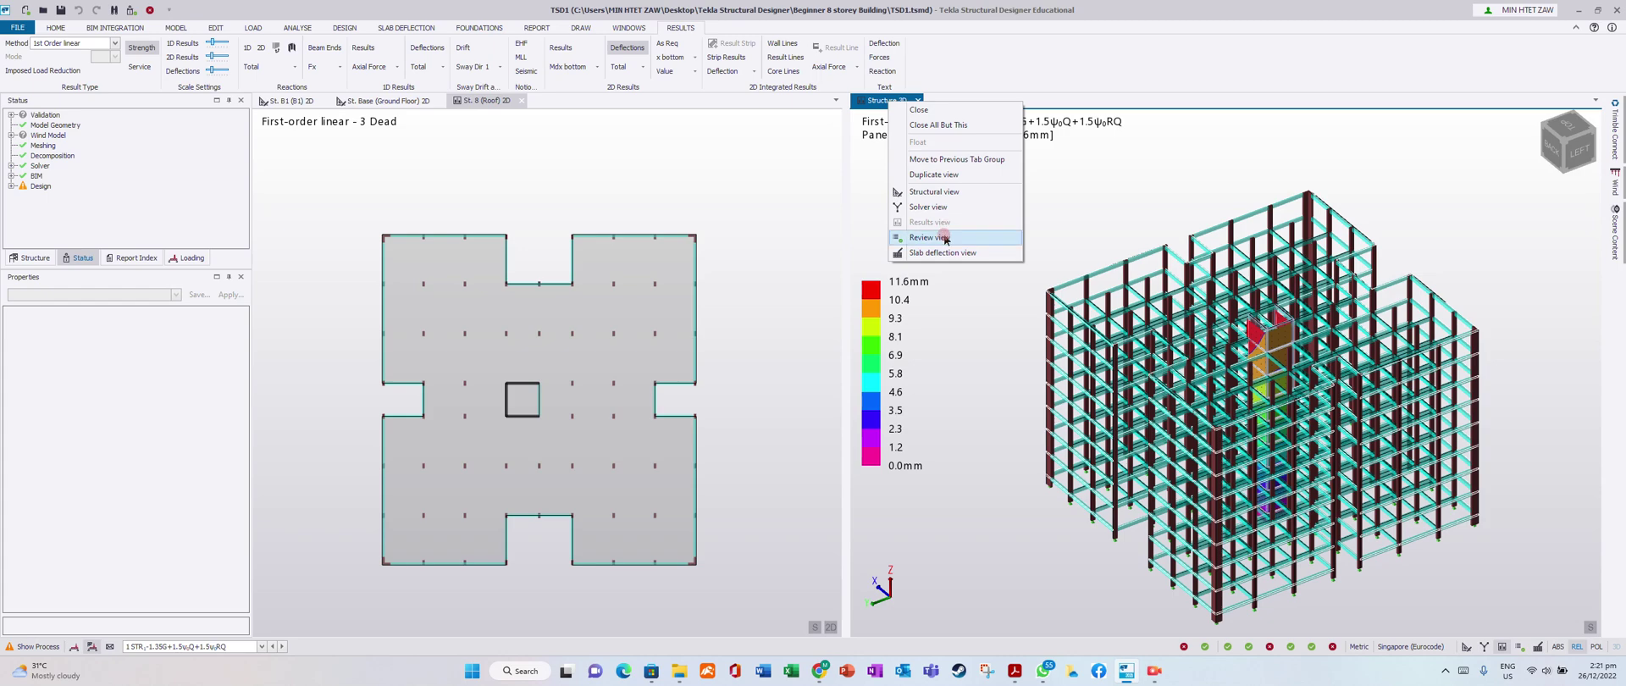
pyautogui.click(946, 238)
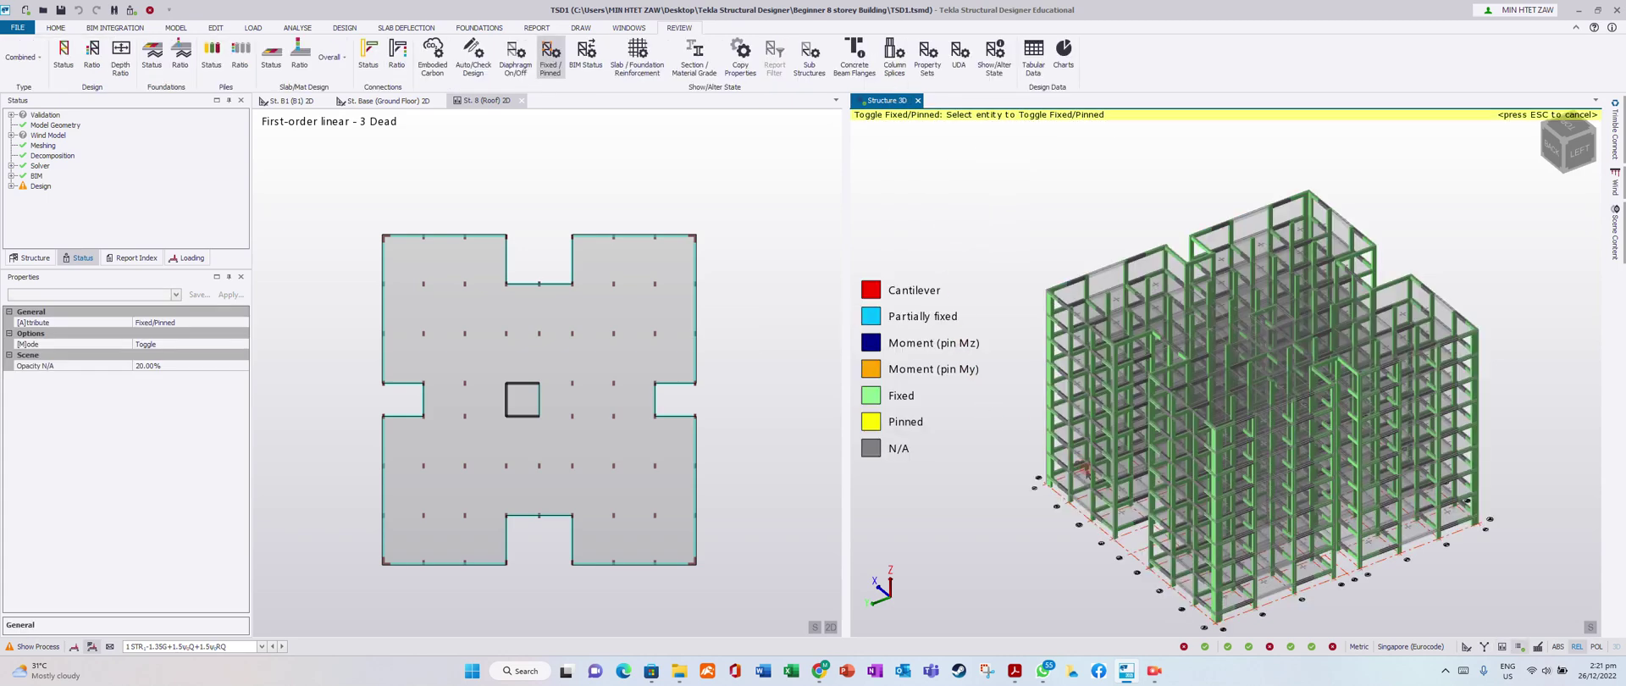
pyautogui.moveTo(1029, 590); pyautogui.dragTo(1058, 501, button='middle')
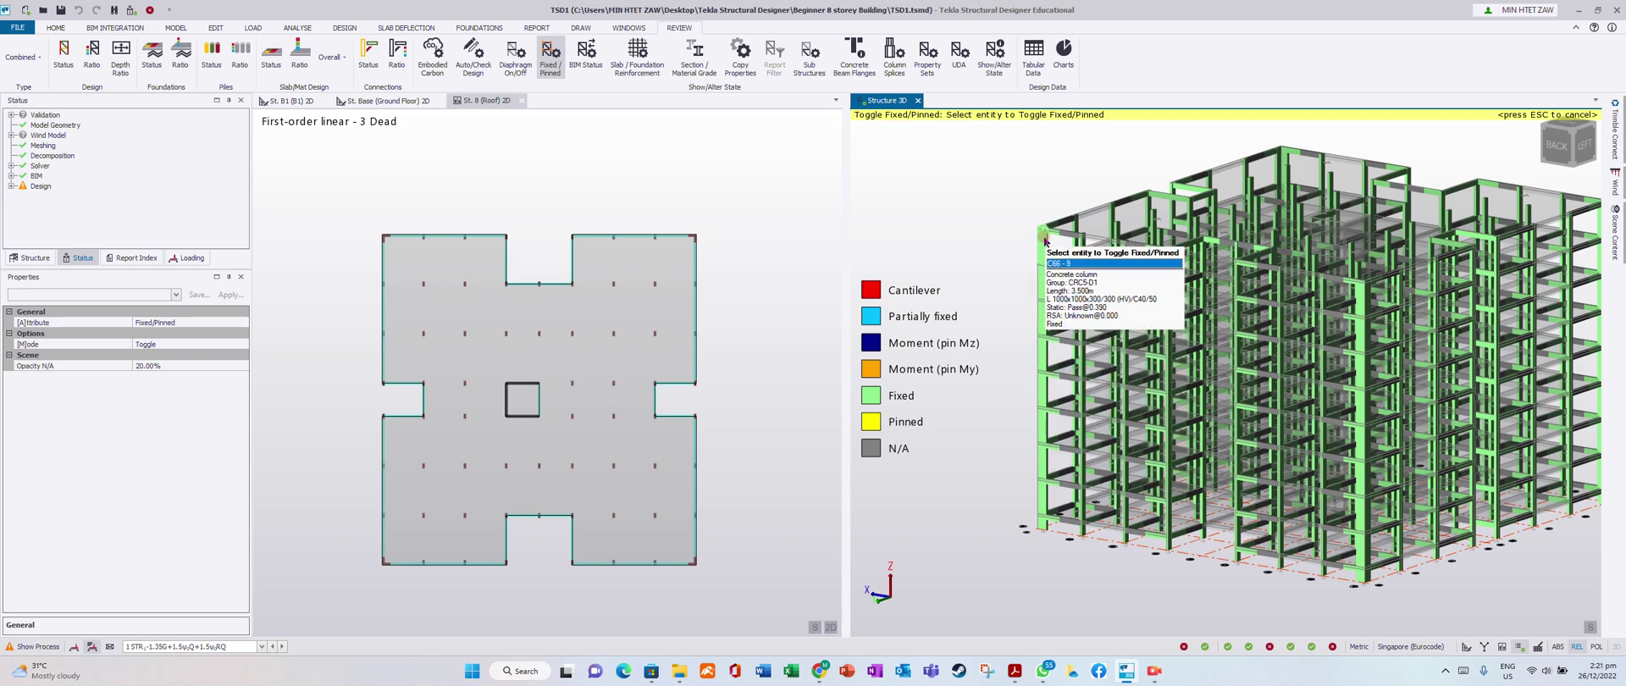
pyautogui.scroll(2, 1053, 572)
pyautogui.scroll(-1, 978, 531)
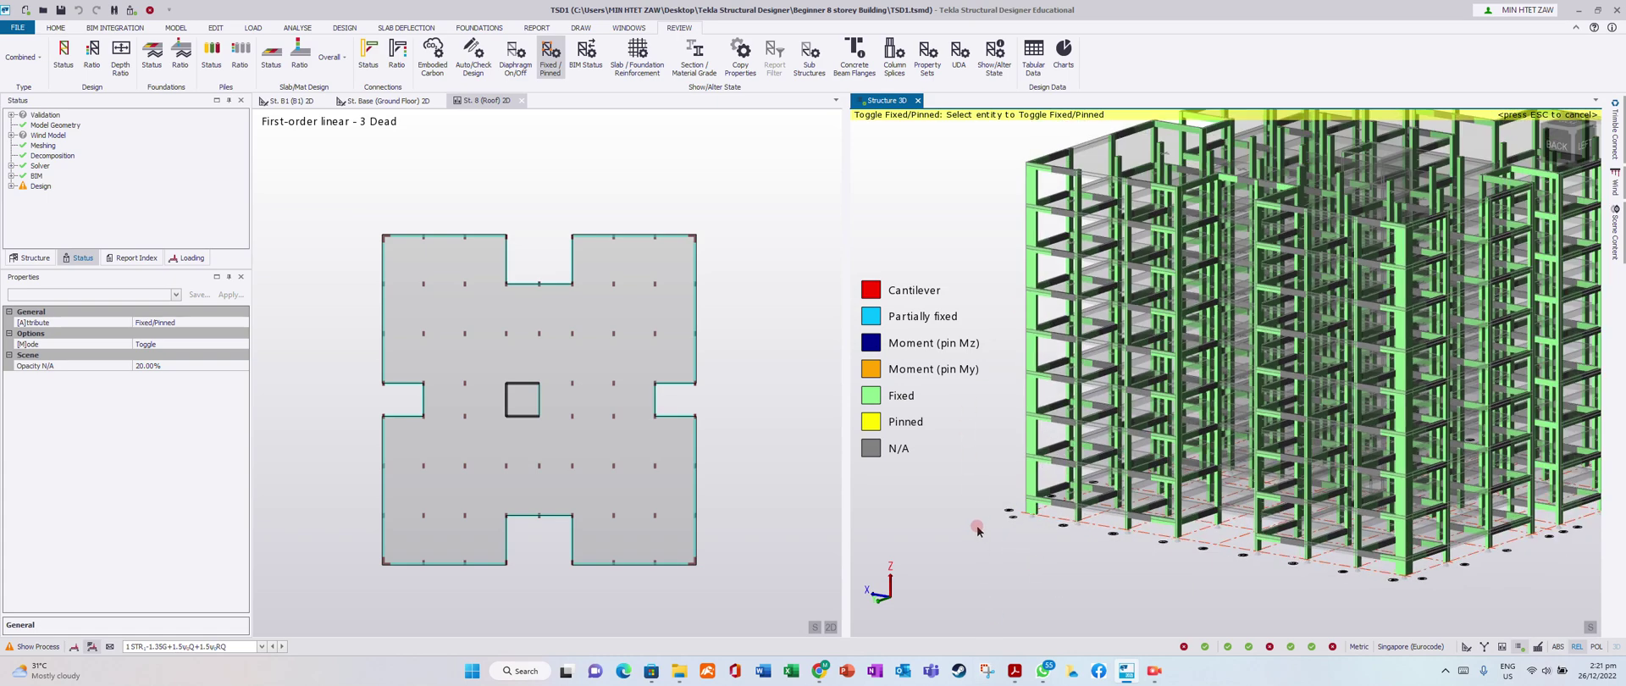
pyautogui.scroll(1, 1028, 228)
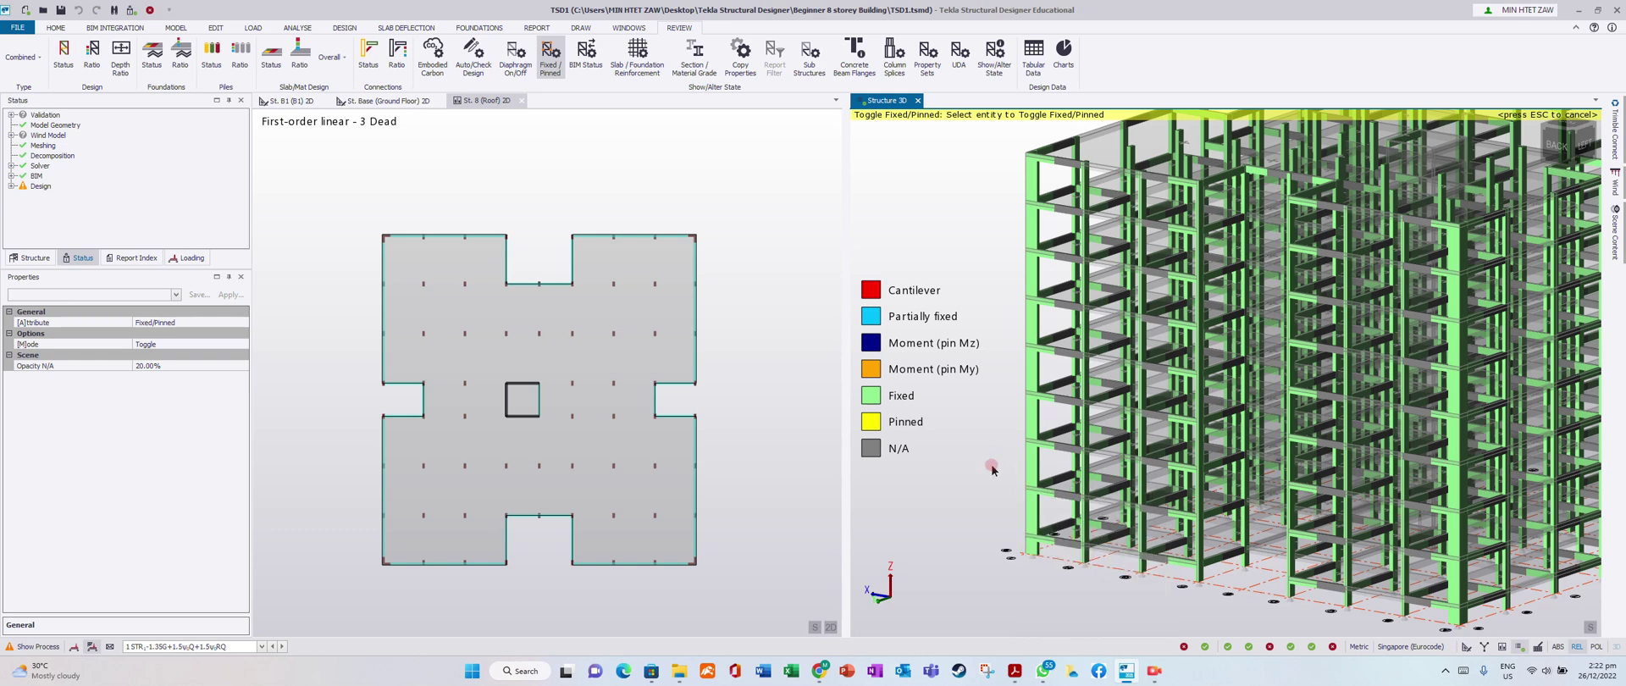
pyautogui.moveTo(1034, 506); pyautogui.dragTo(1020, 524, button='middle')
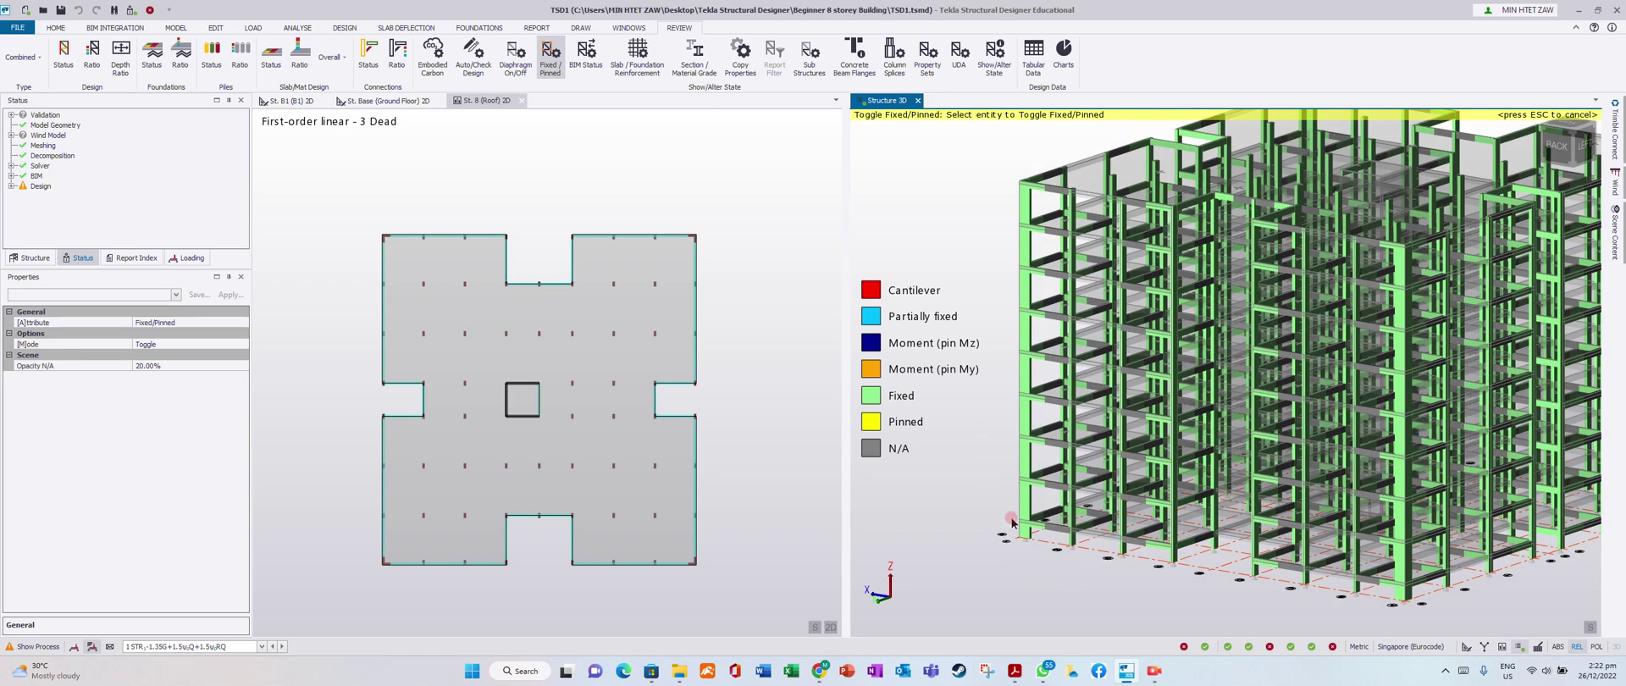
# Step: Pin the base of column C66-1 about its minor axis
pyautogui.click(1024, 532)
pyautogui.press('Escape')
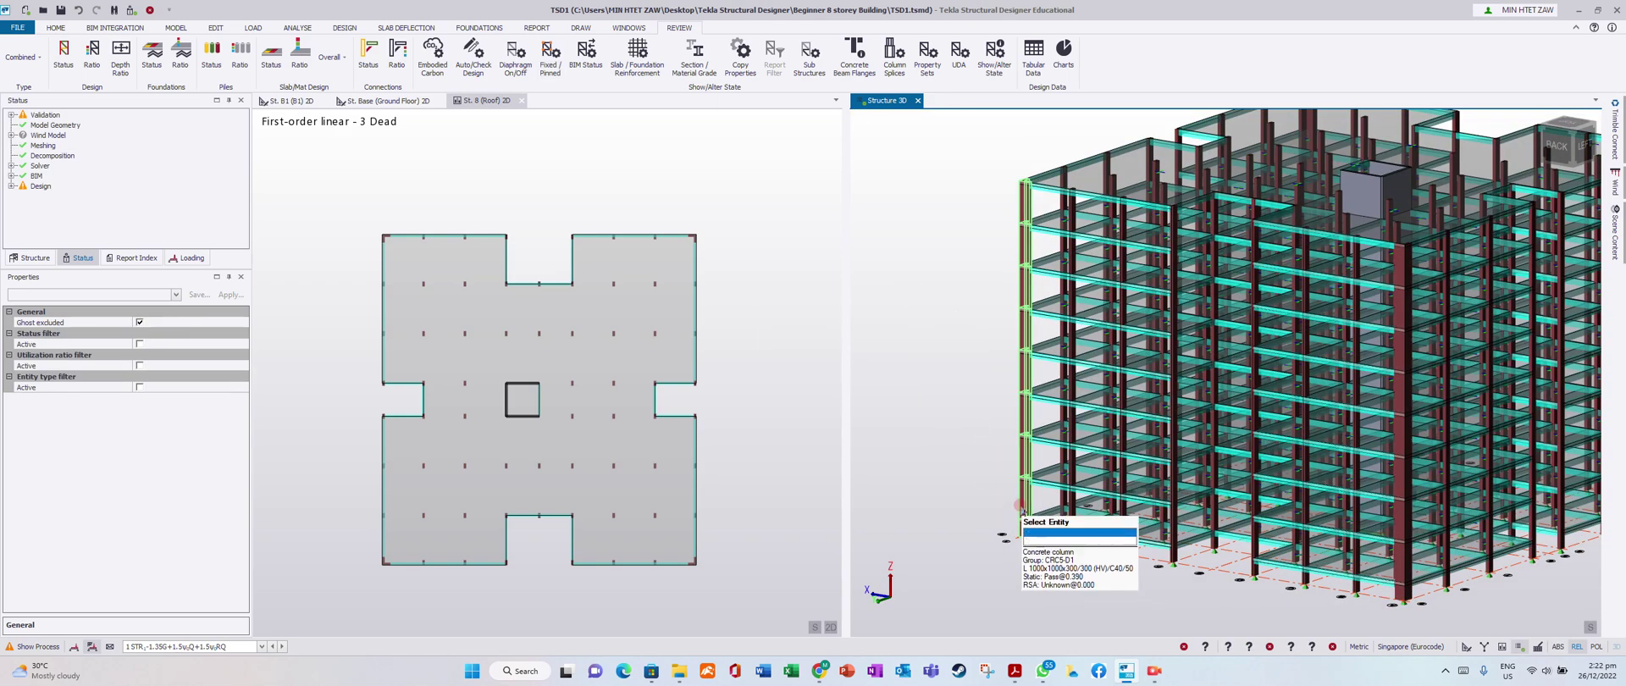
pyautogui.click(974, 458)
# Step: Return to the Structural view and start Interactive Design > Static on column C66
pyautogui.click(898, 123)
pyautogui.rightClick(886, 100)
pyautogui.click(929, 186)
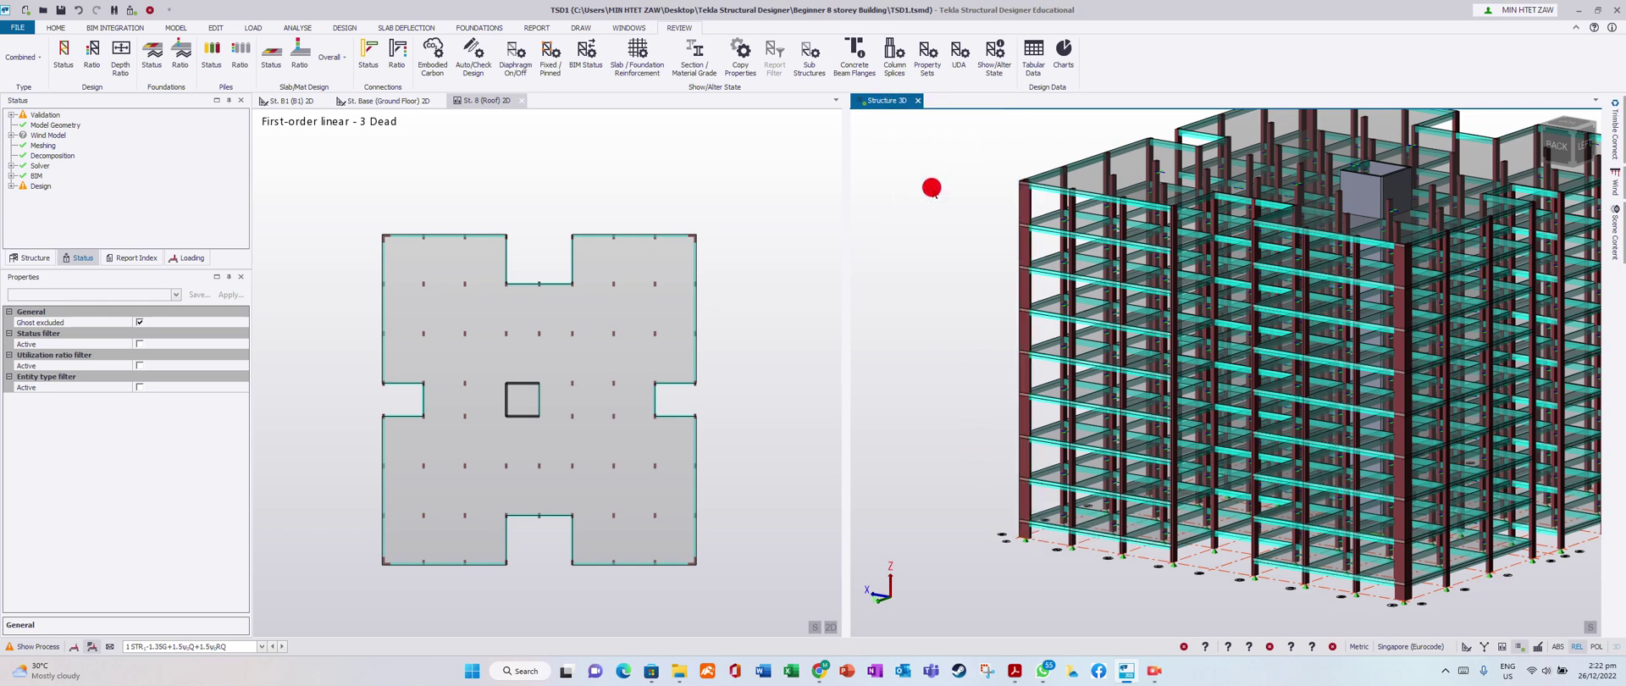
pyautogui.click(1027, 457)
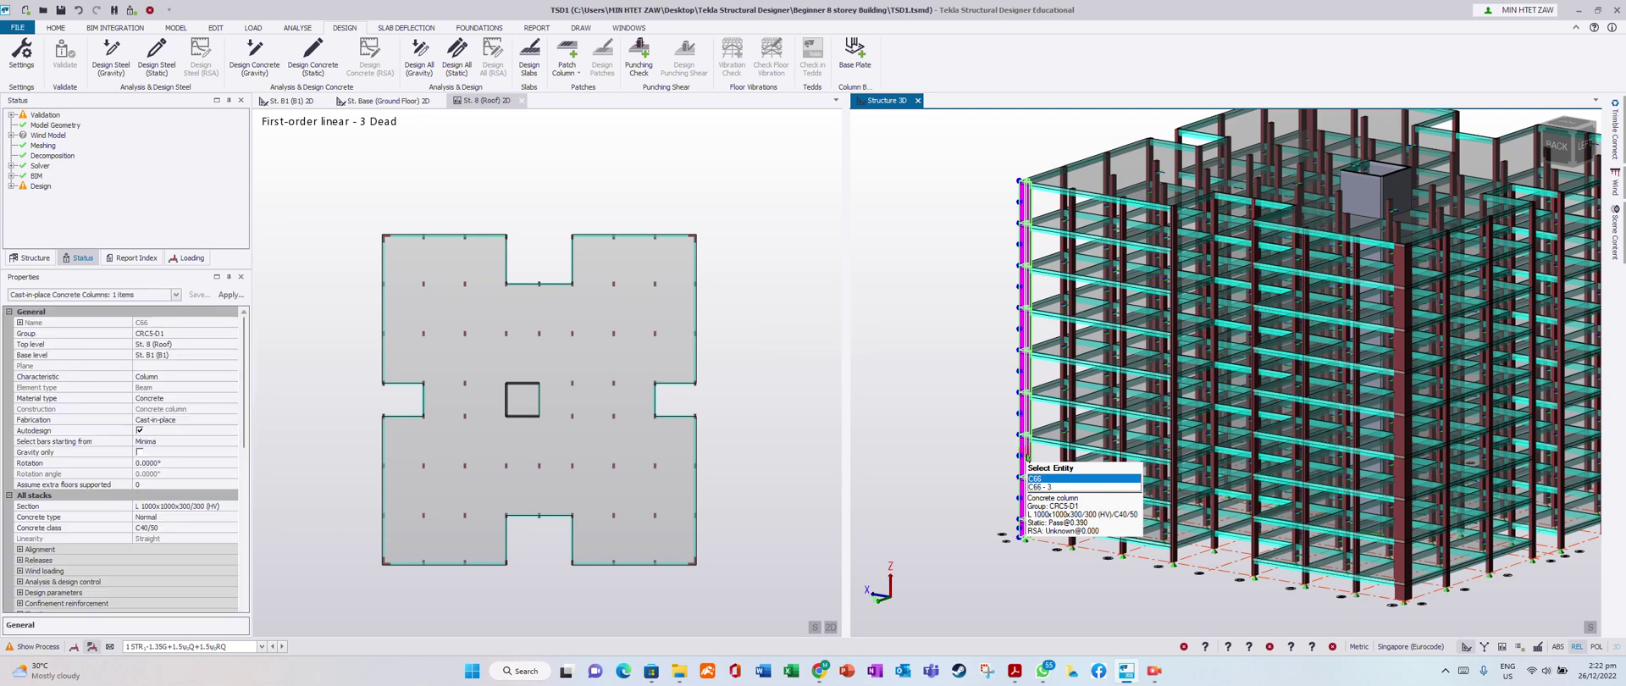
pyautogui.rightClick(1027, 457)
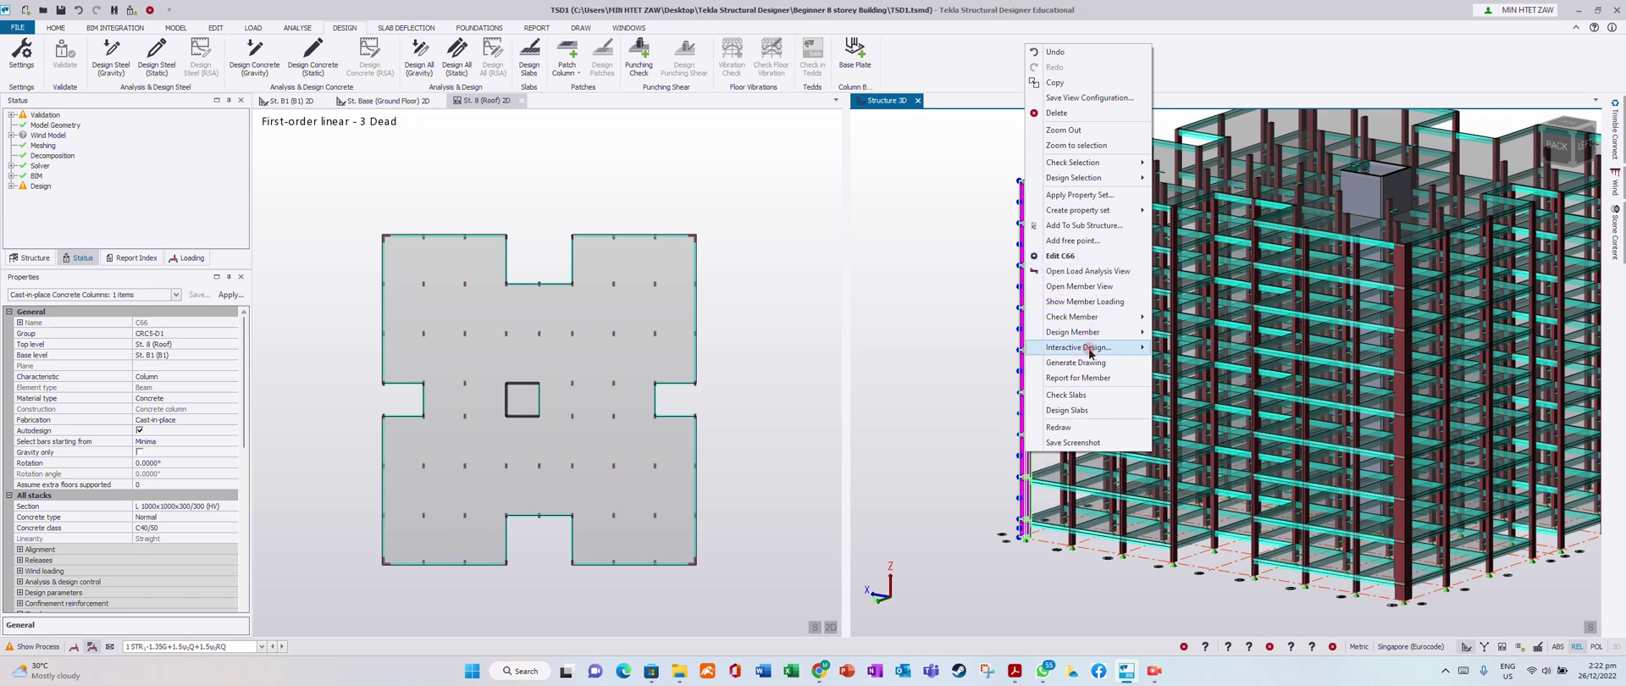
pyautogui.moveTo(1092, 350)
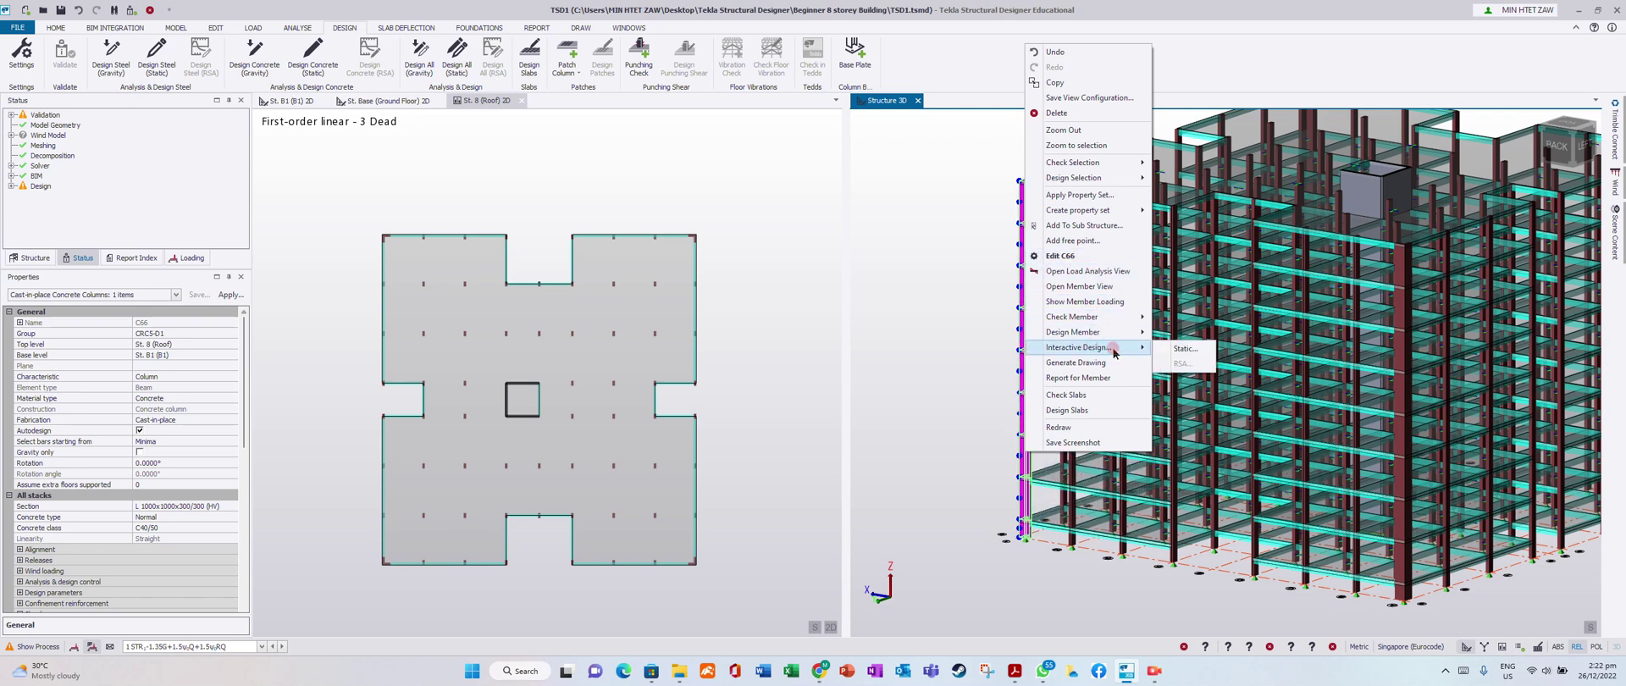
pyautogui.click(1179, 348)
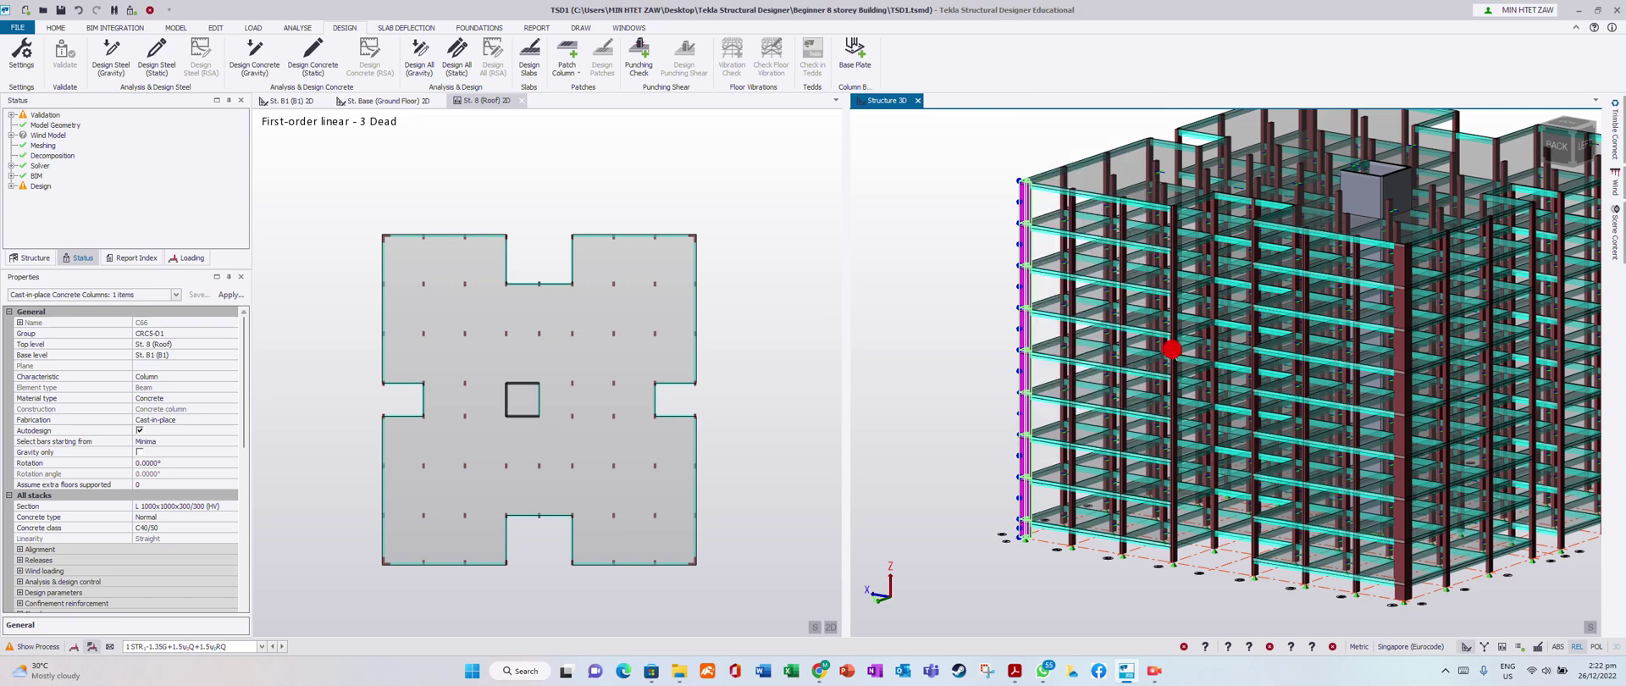
# Step: Open stack C66 - 1's design page and review its bar sizes and link settings
pyautogui.moveTo(986, 215); pyautogui.dragTo(907, 211)
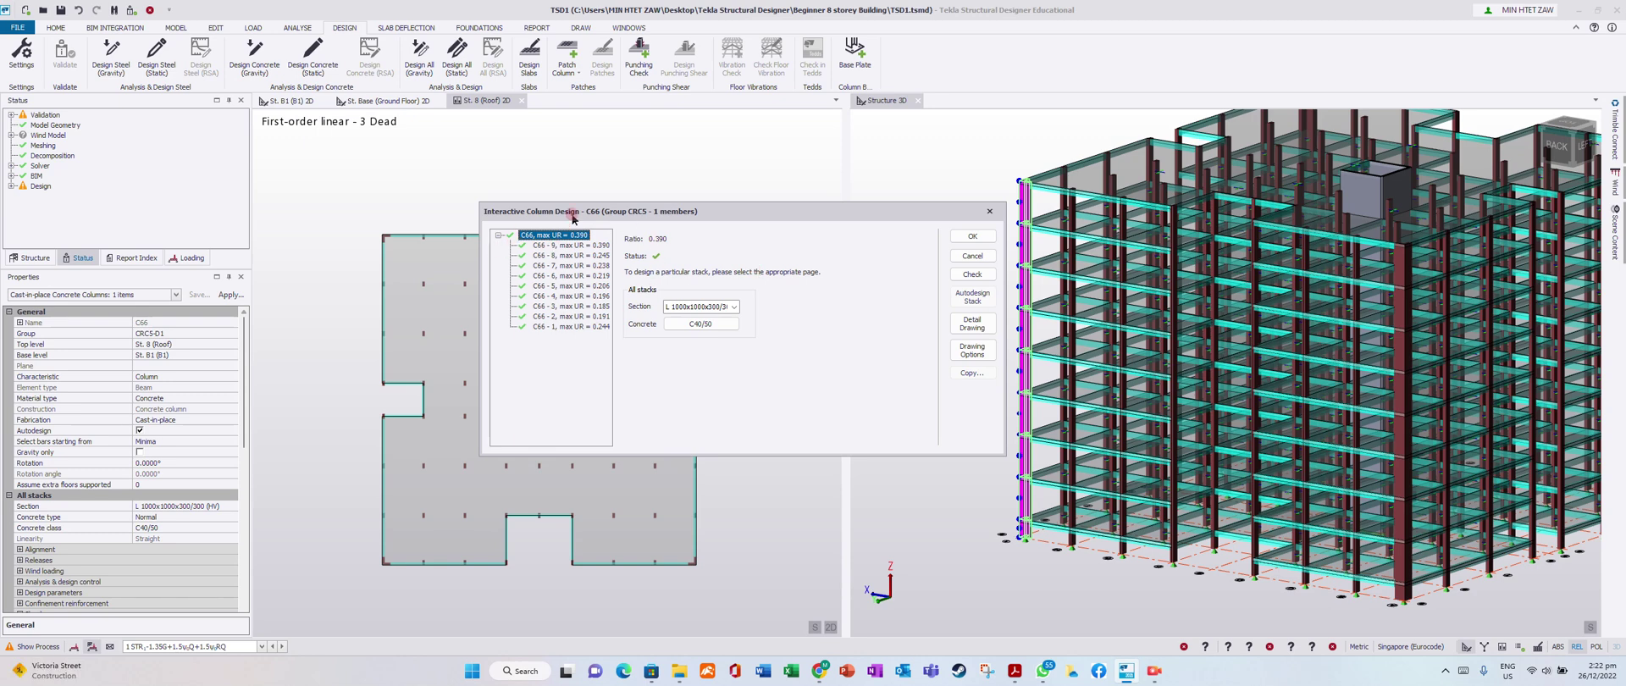
pyautogui.click(546, 327)
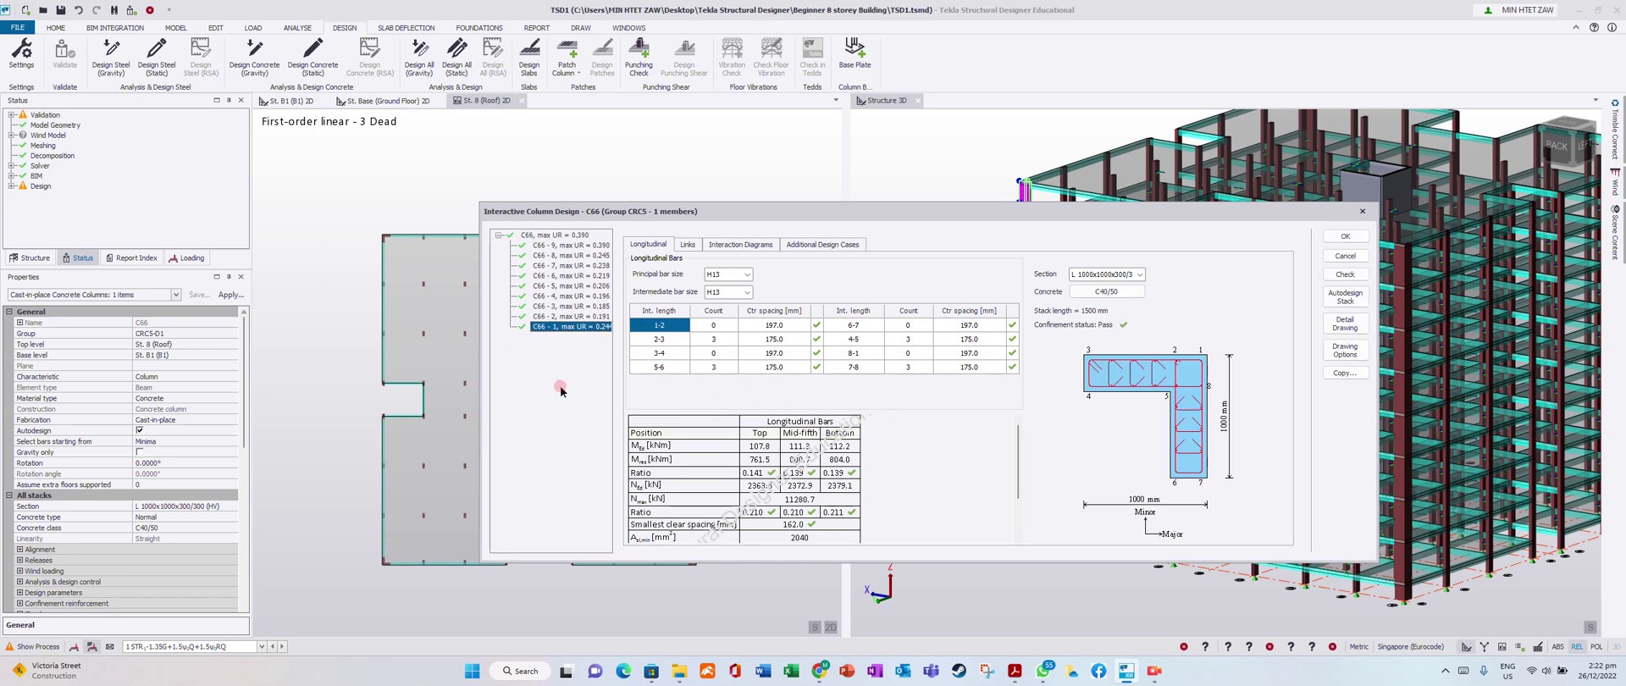
pyautogui.moveTo(712, 222); pyautogui.dragTo(669, 217)
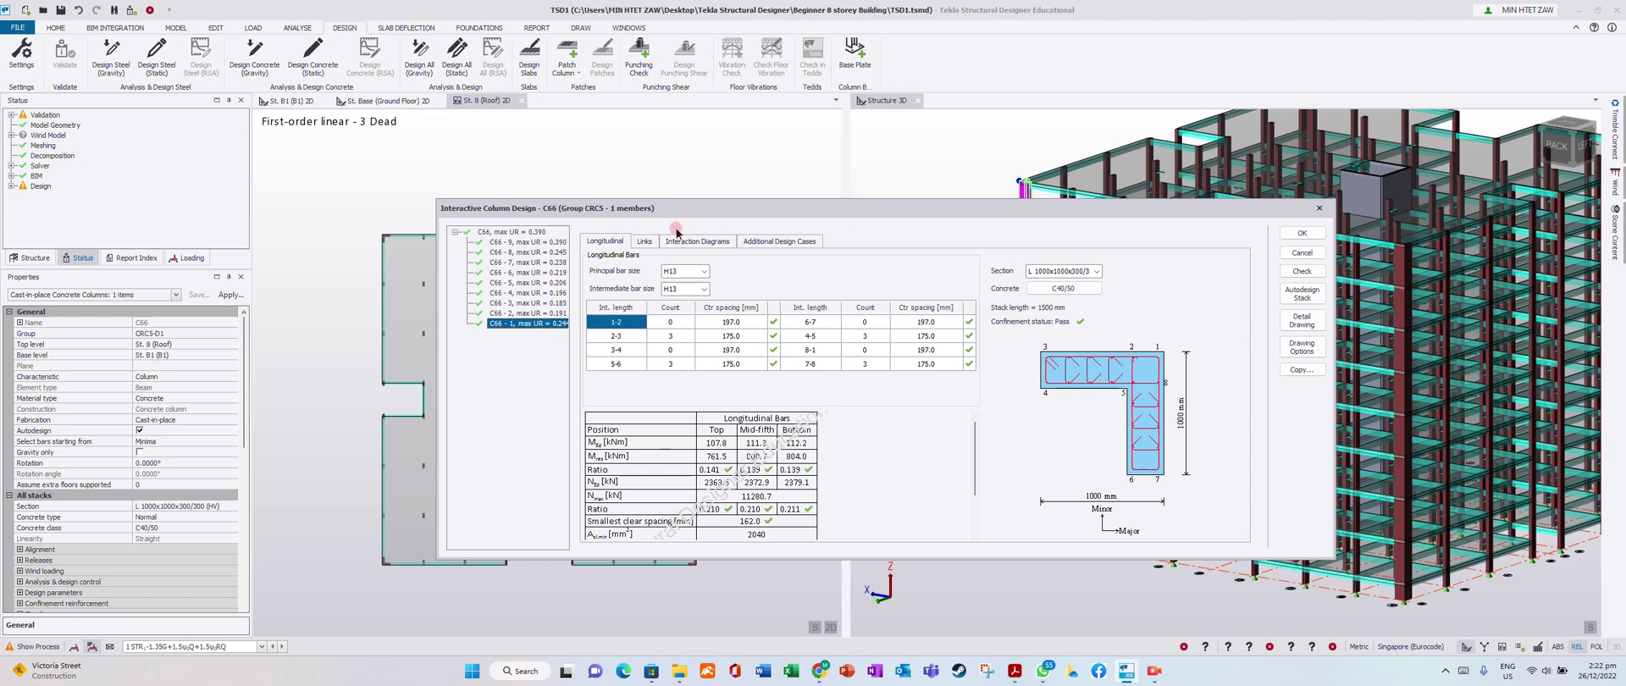
pyautogui.click(669, 276)
pyautogui.click(665, 289)
pyautogui.click(645, 241)
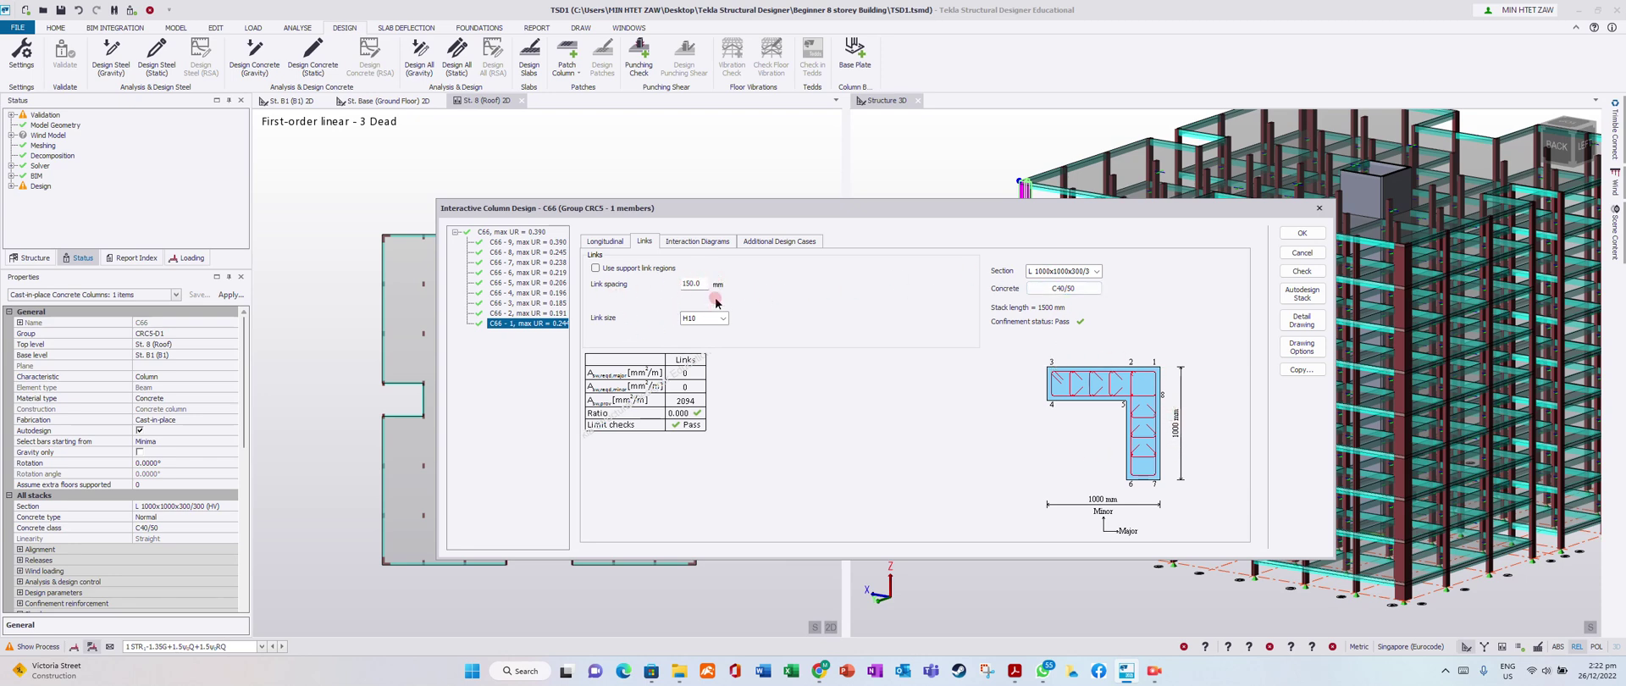
pyautogui.click(694, 430)
pyautogui.click(719, 241)
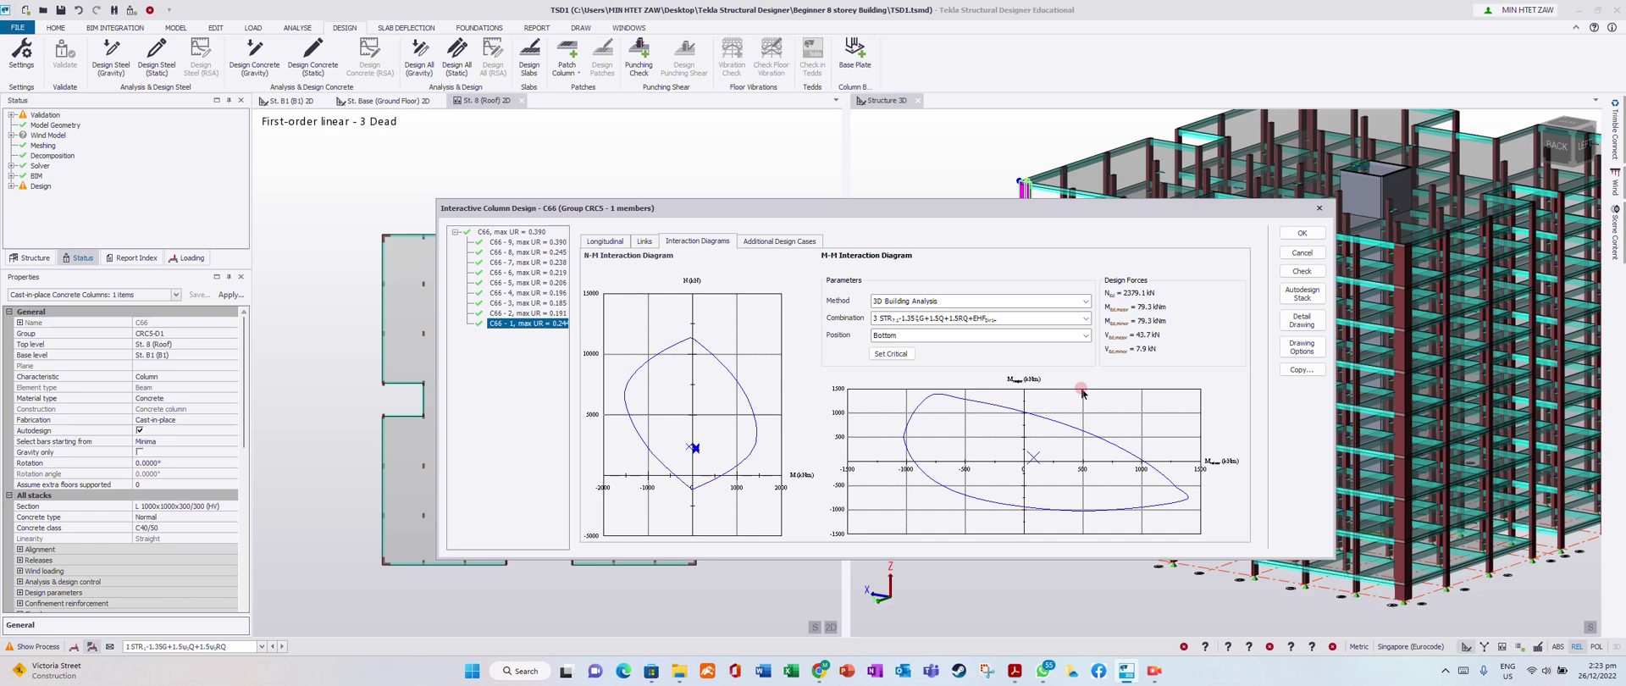
pyautogui.click(767, 240)
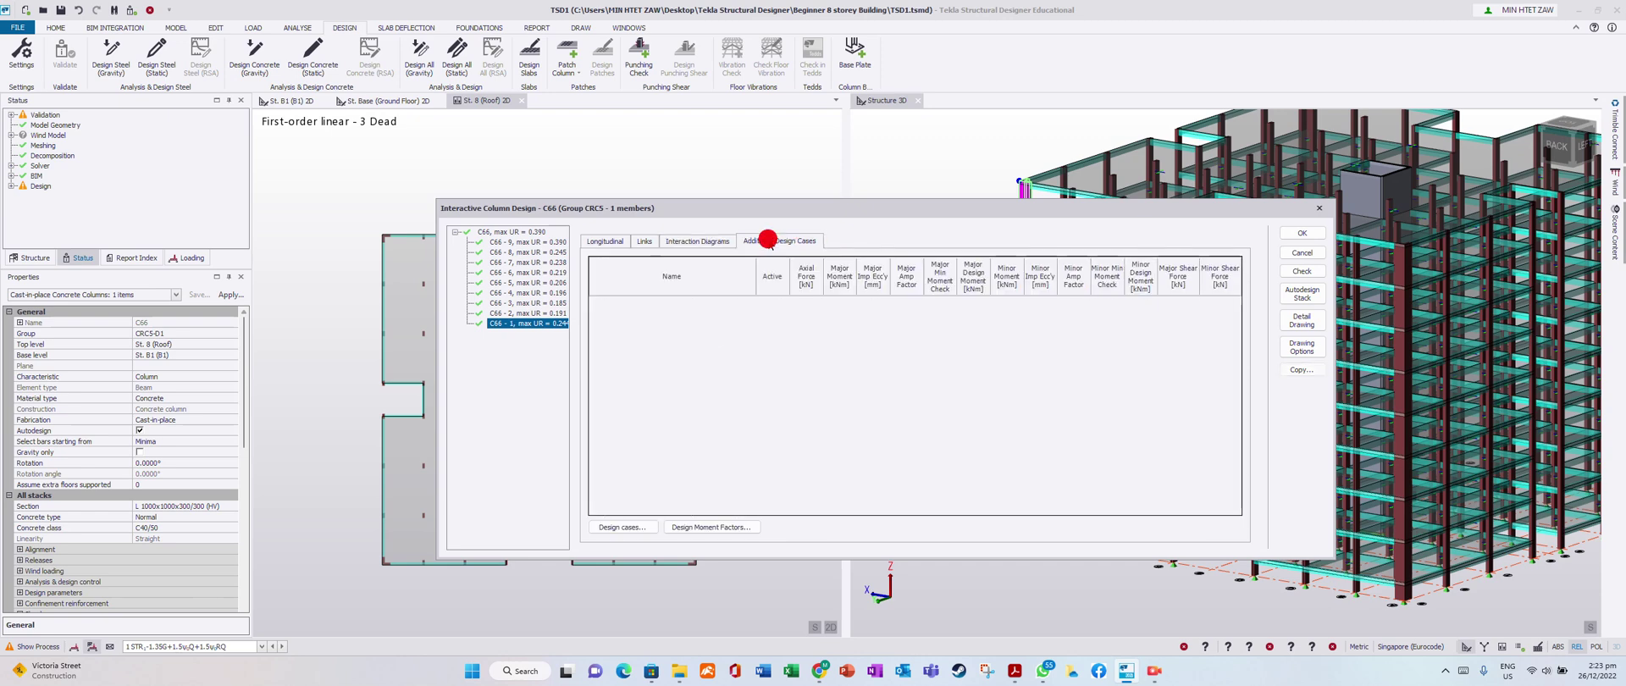
pyautogui.click(702, 243)
pyautogui.click(641, 242)
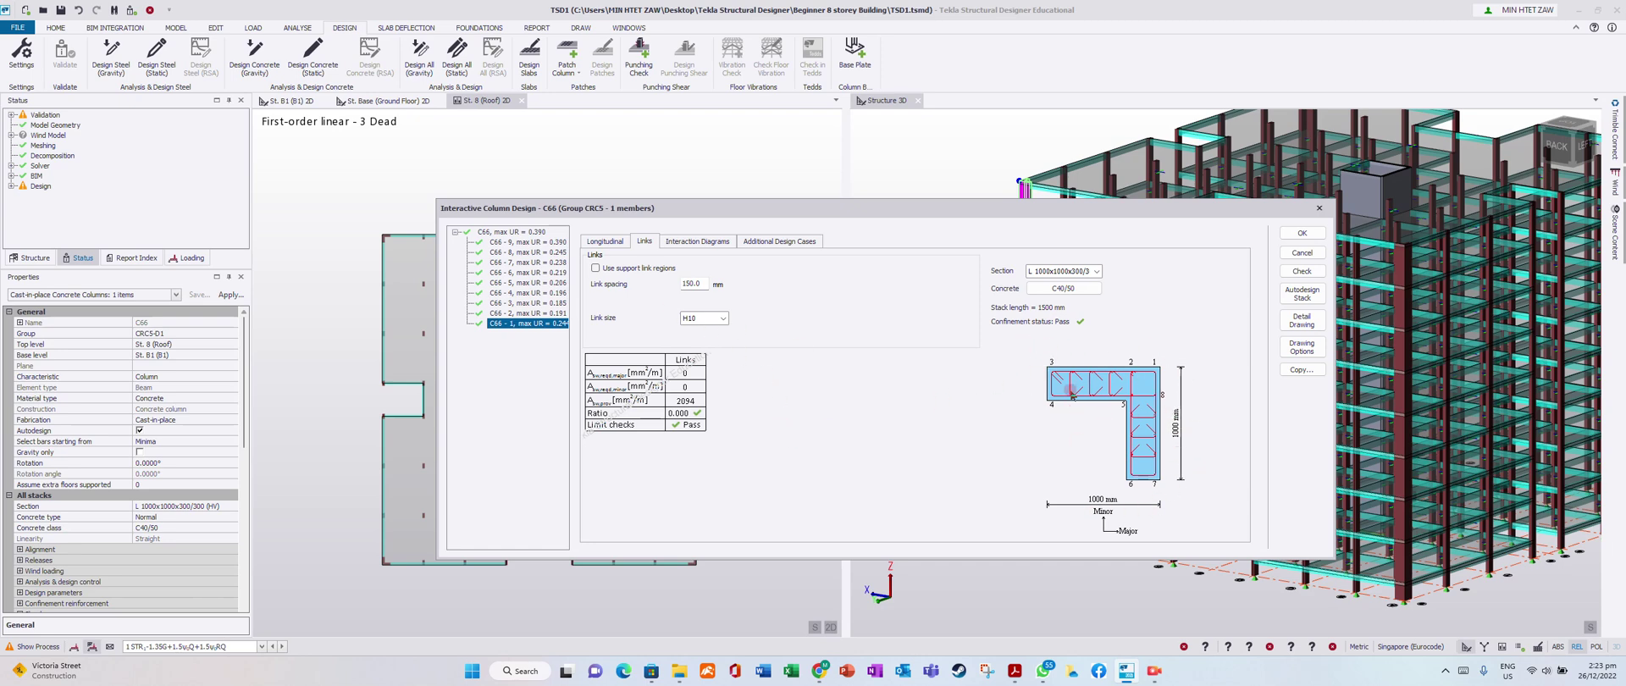
pyautogui.click(605, 241)
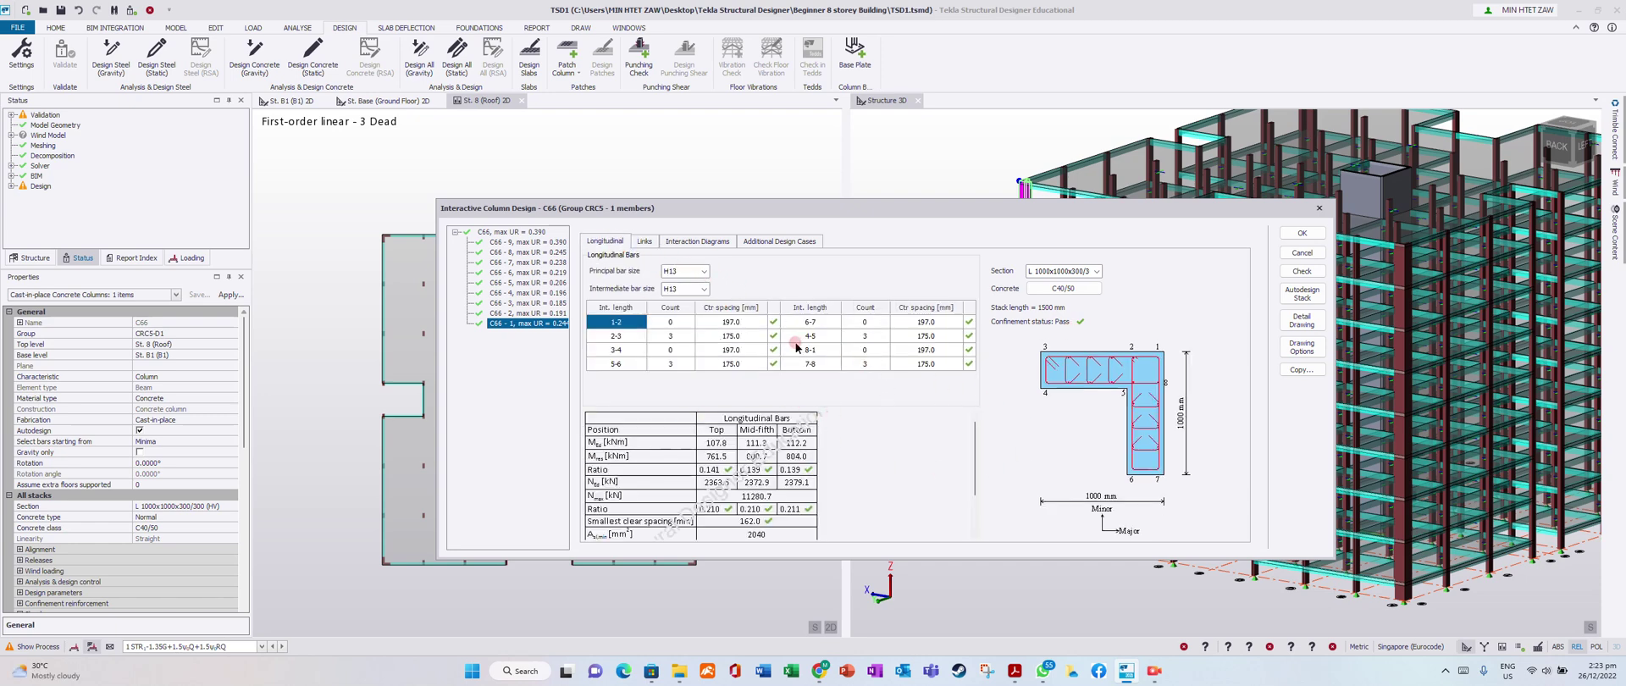
# Step: Try H6 principal and H8 intermediate bars on column C66
pyautogui.click(702, 271)
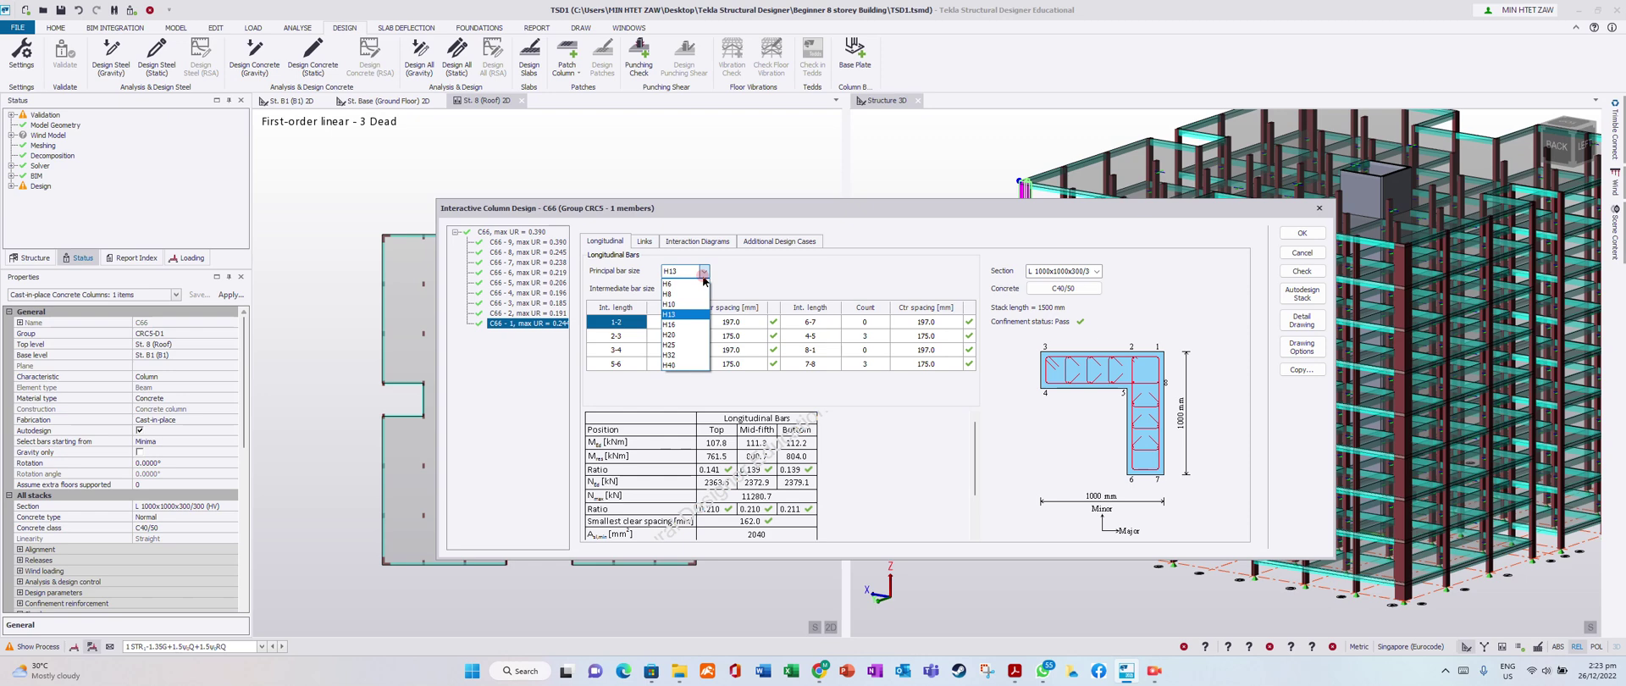
pyautogui.click(694, 280)
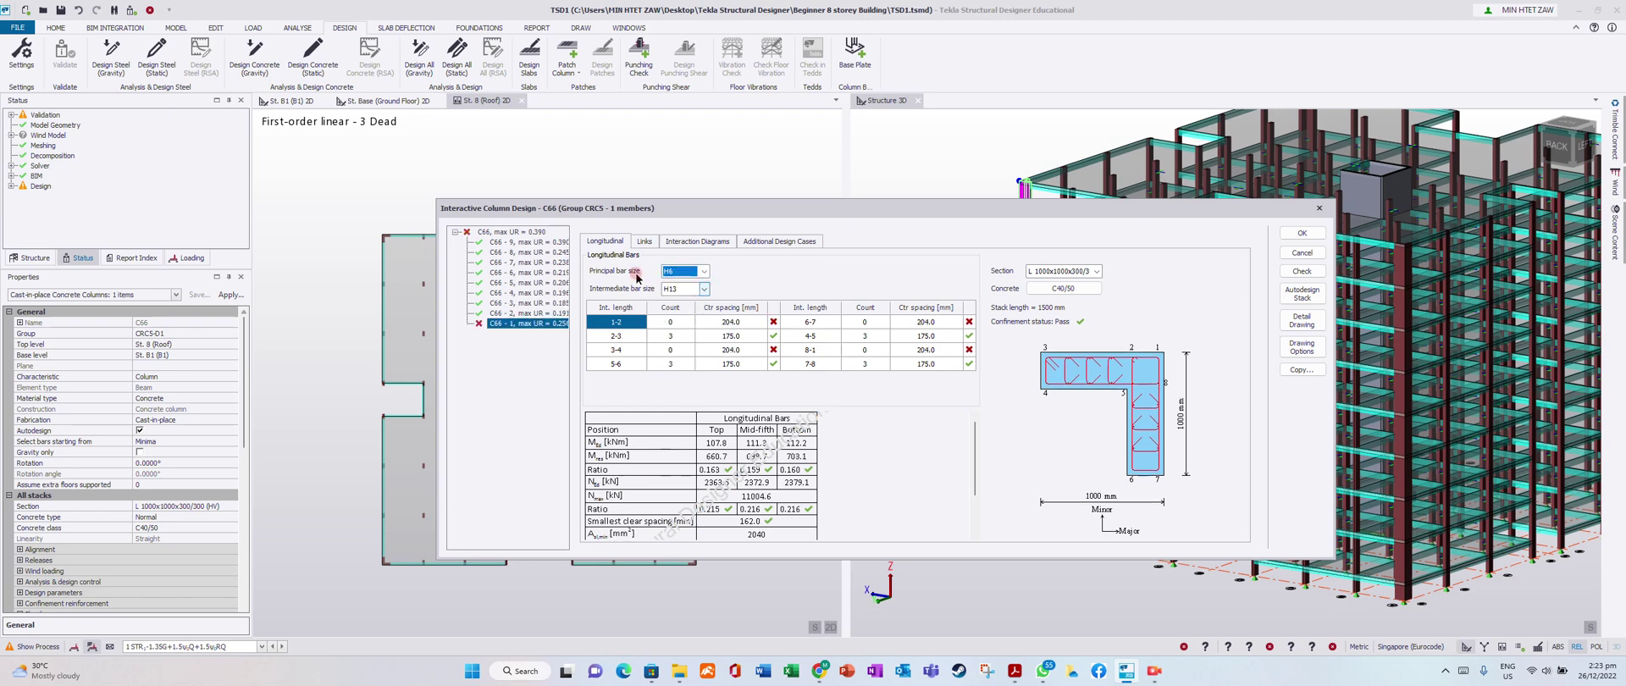
pyautogui.click(703, 289)
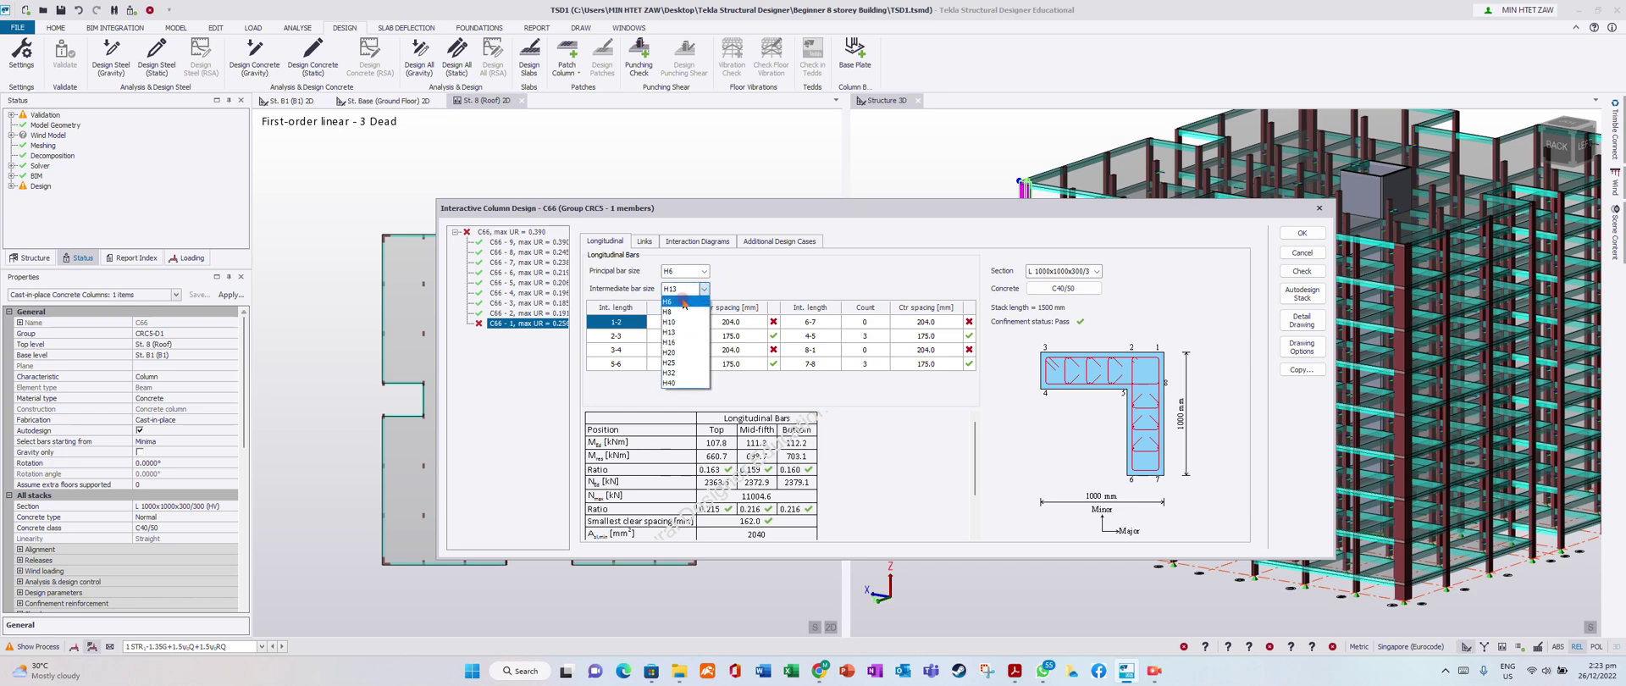
pyautogui.click(669, 312)
pyautogui.scroll(-1, 914, 420)
pyautogui.scroll(-3, 825, 471)
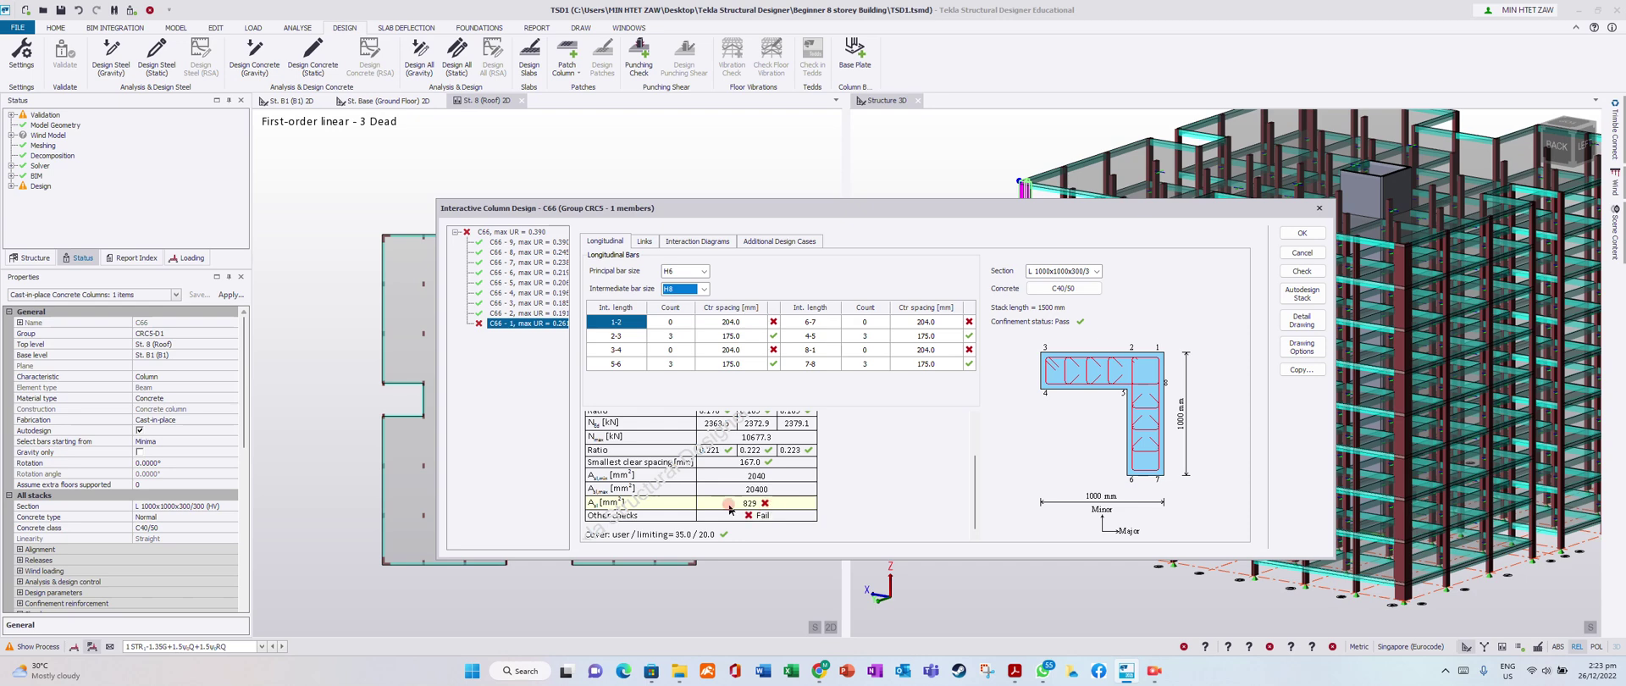
pyautogui.scroll(2, 828, 457)
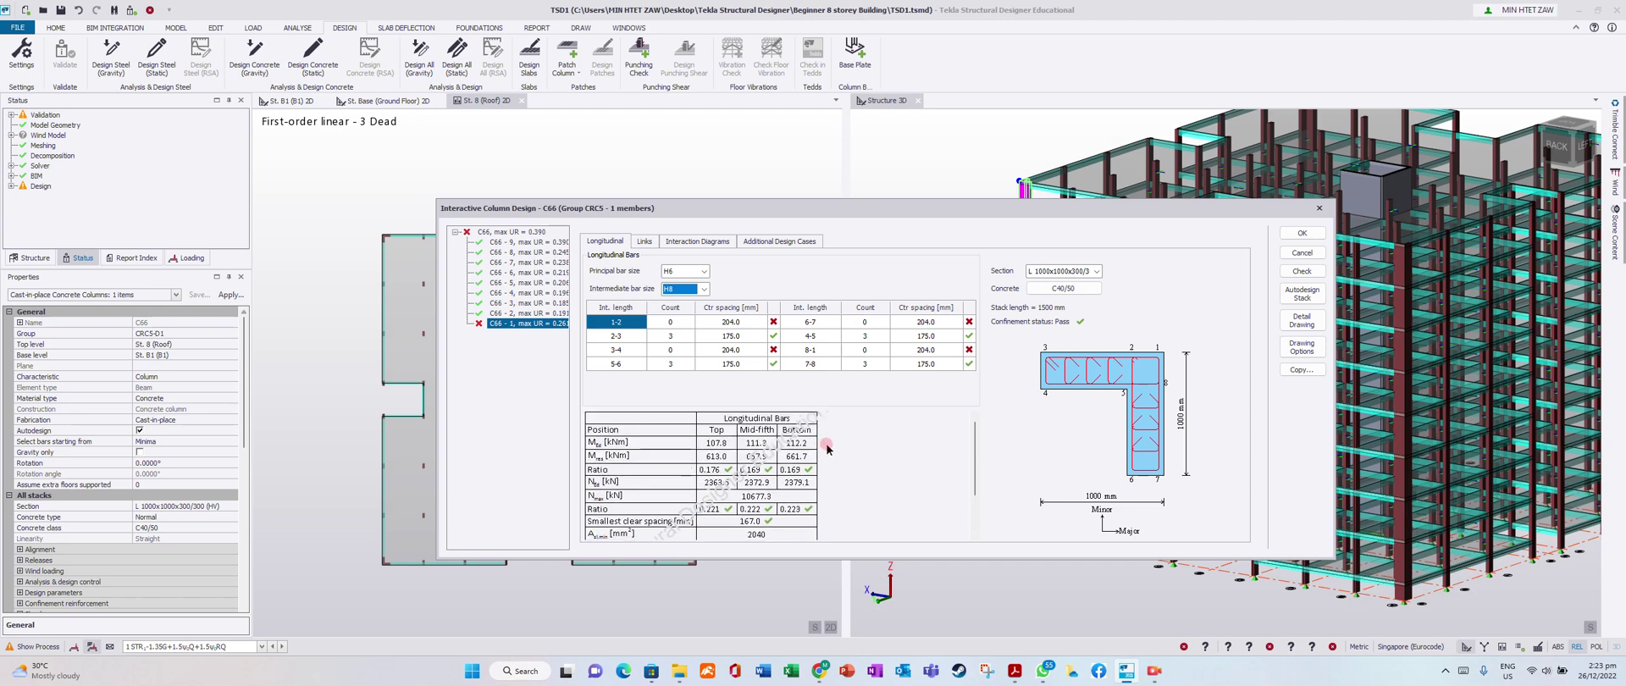
pyautogui.scroll(-1, 817, 471)
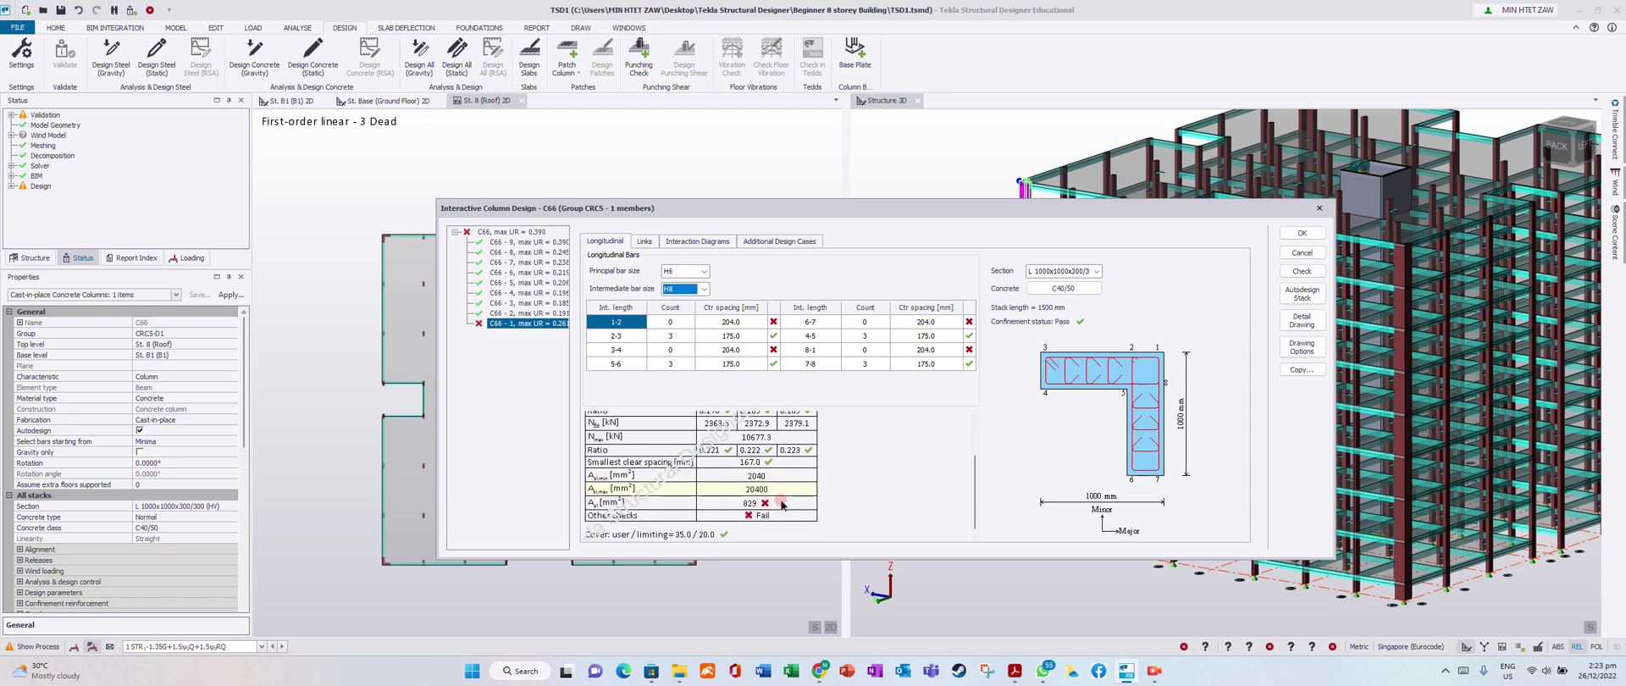
# Step: Set principal and intermediate bars to H13 and recalculate the column results
pyautogui.click(702, 270)
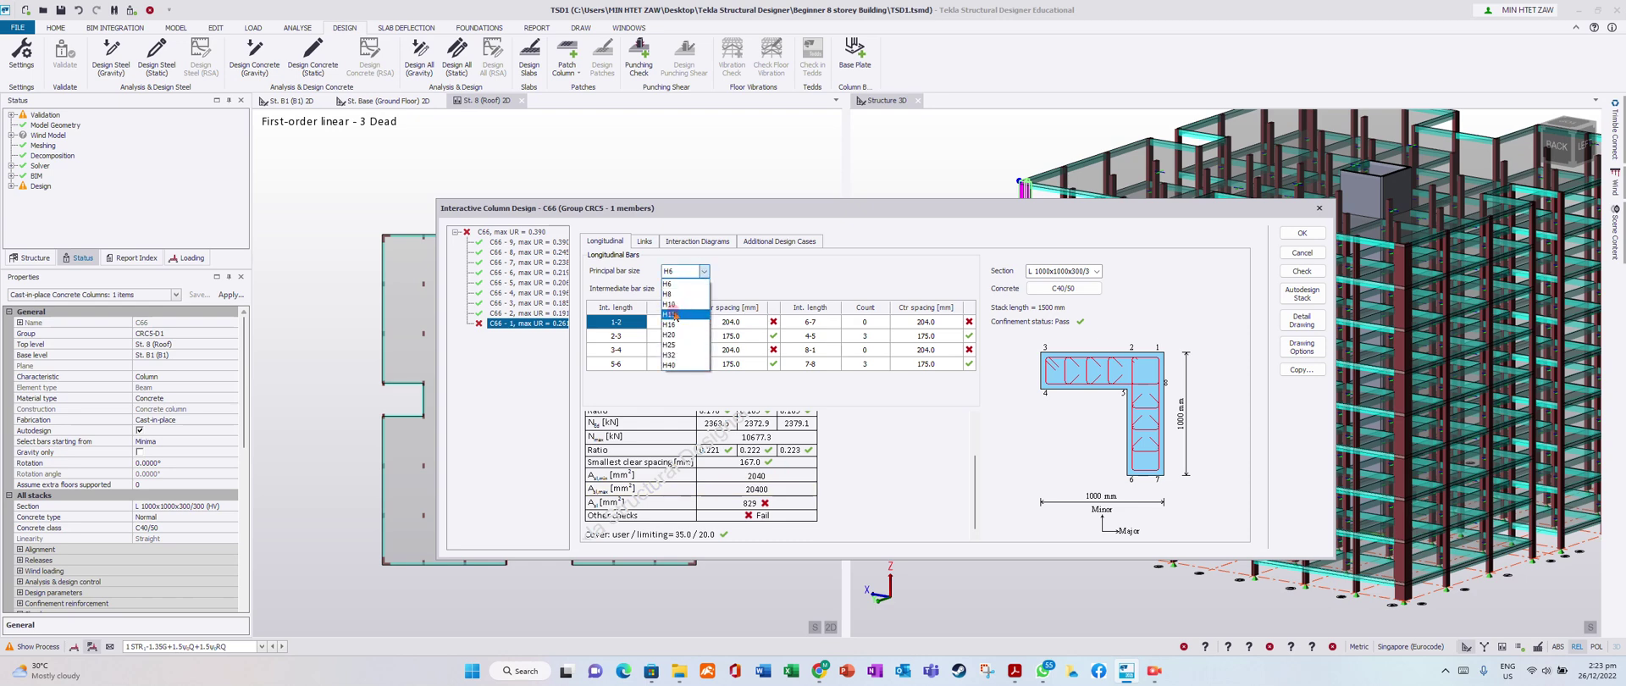
pyautogui.click(698, 313)
pyautogui.click(704, 289)
pyautogui.click(684, 337)
pyautogui.click(869, 446)
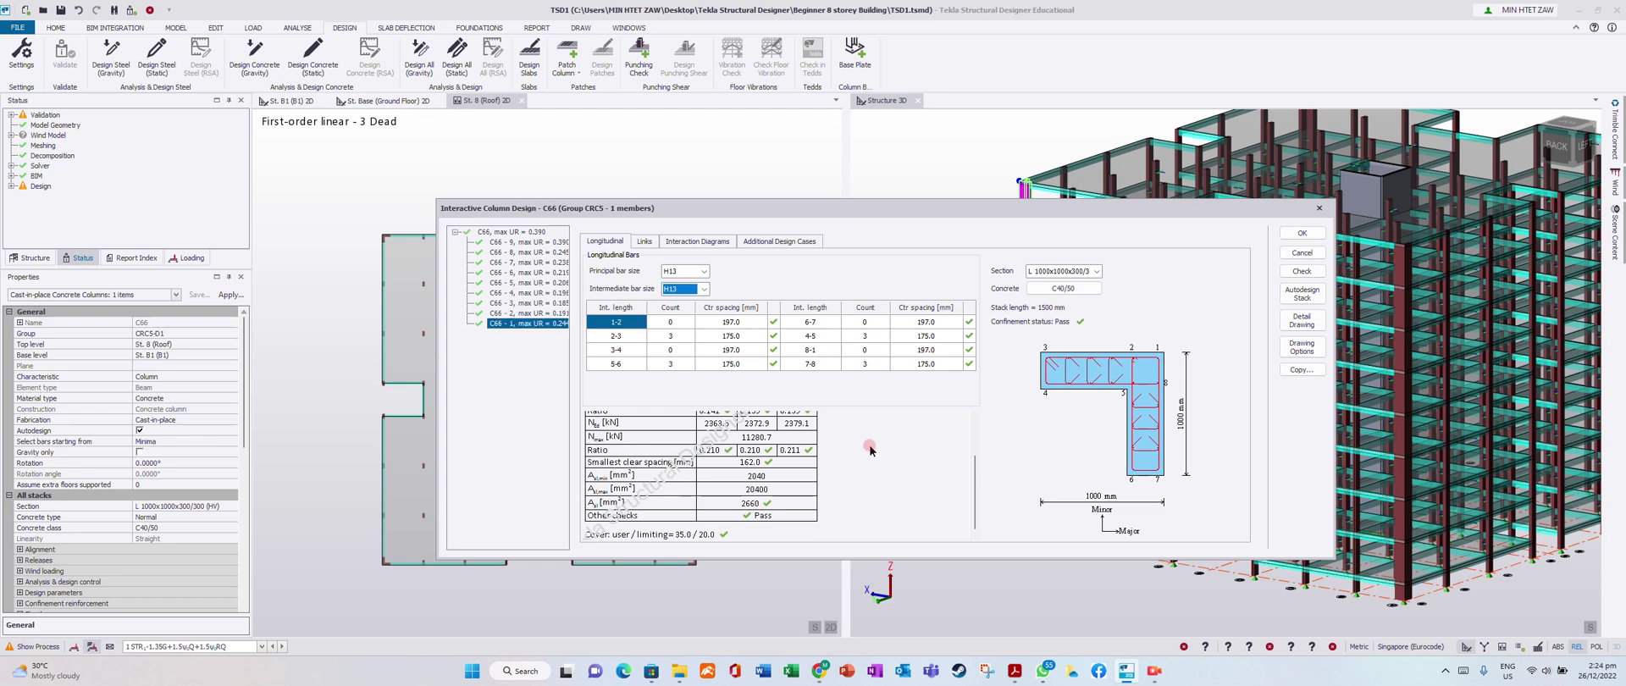
pyautogui.click(761, 439)
pyautogui.click(675, 260)
# Step: Try H16 principal and intermediate bars instead
pyautogui.click(705, 271)
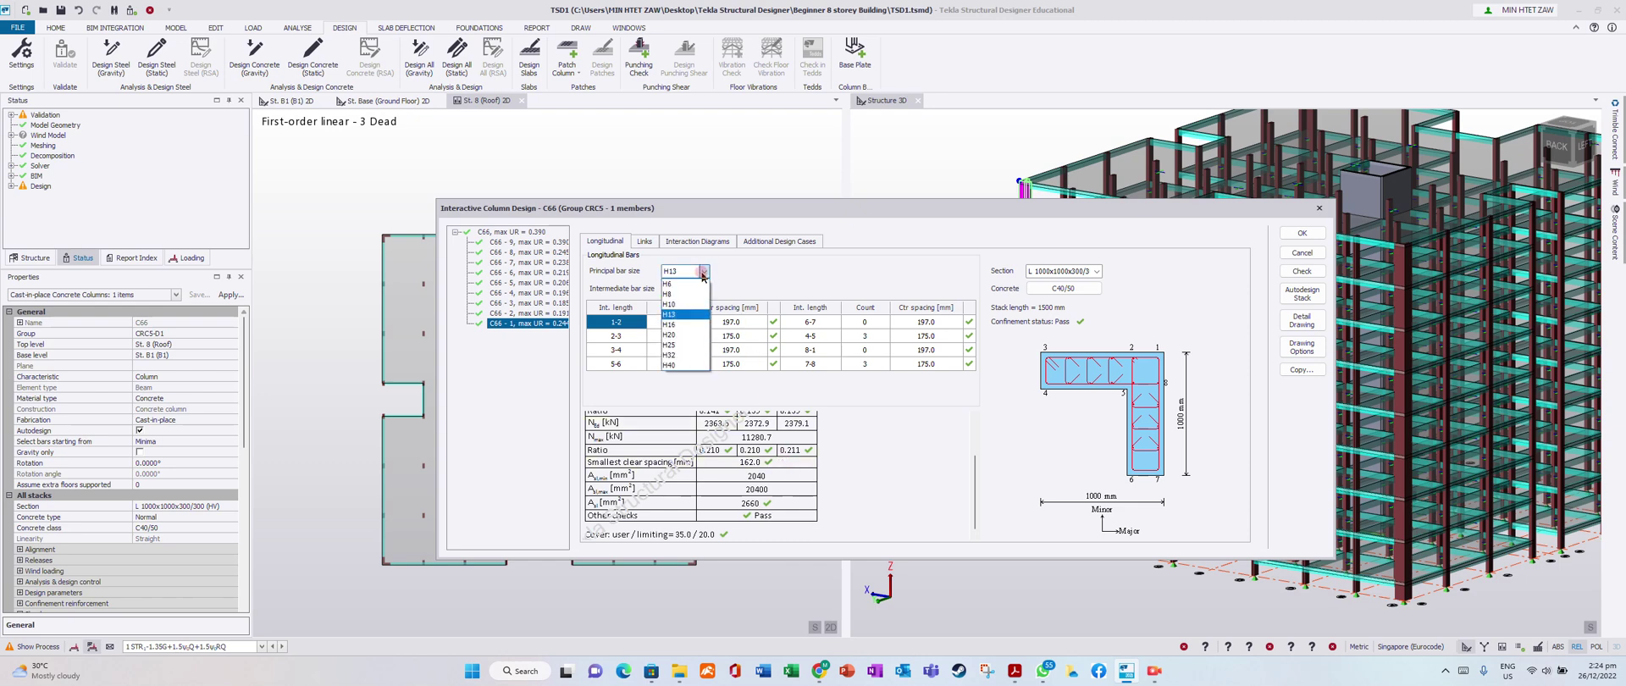
pyautogui.click(877, 414)
pyautogui.click(702, 288)
pyautogui.click(682, 335)
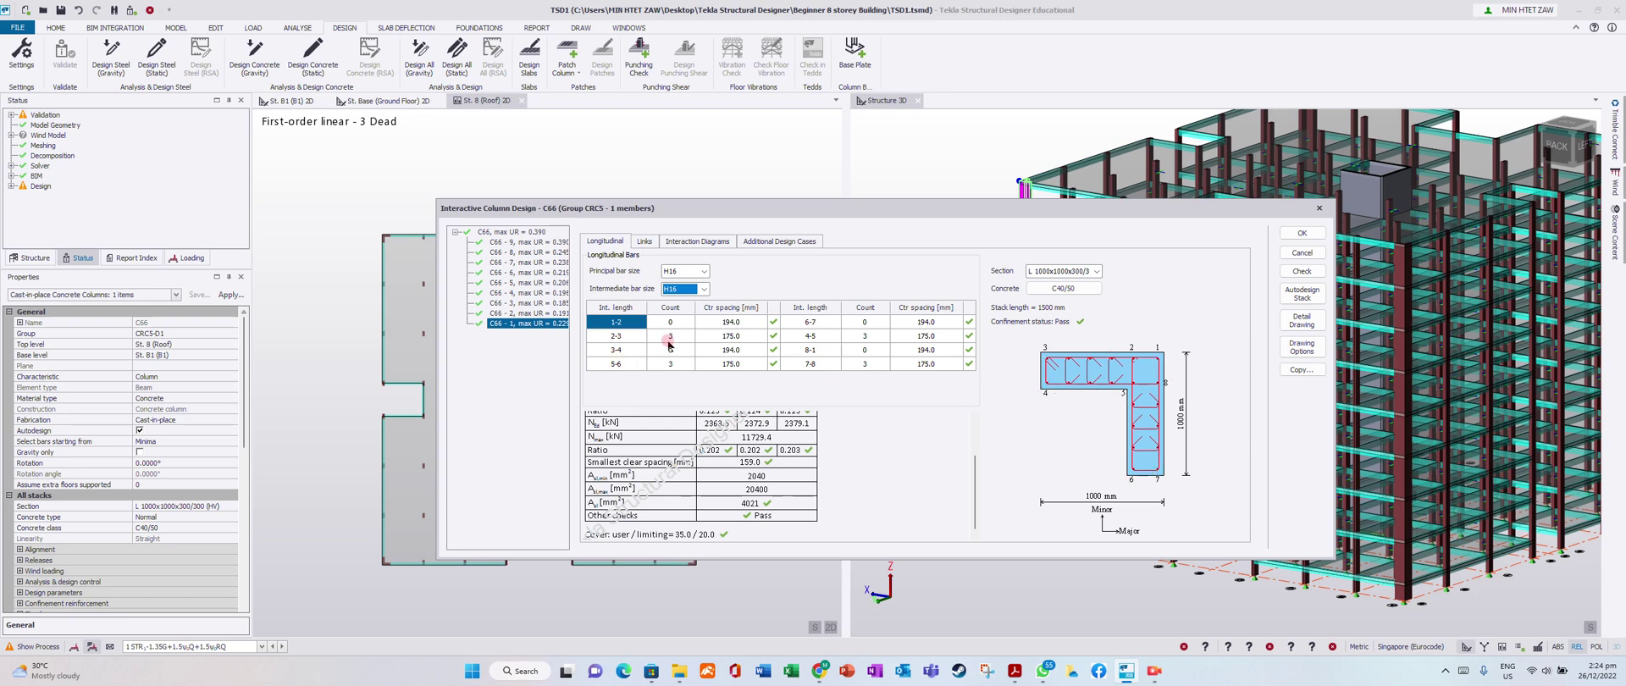
# Step: Revert both bar sizes to H13 and run the design check on C66
pyautogui.click(704, 271)
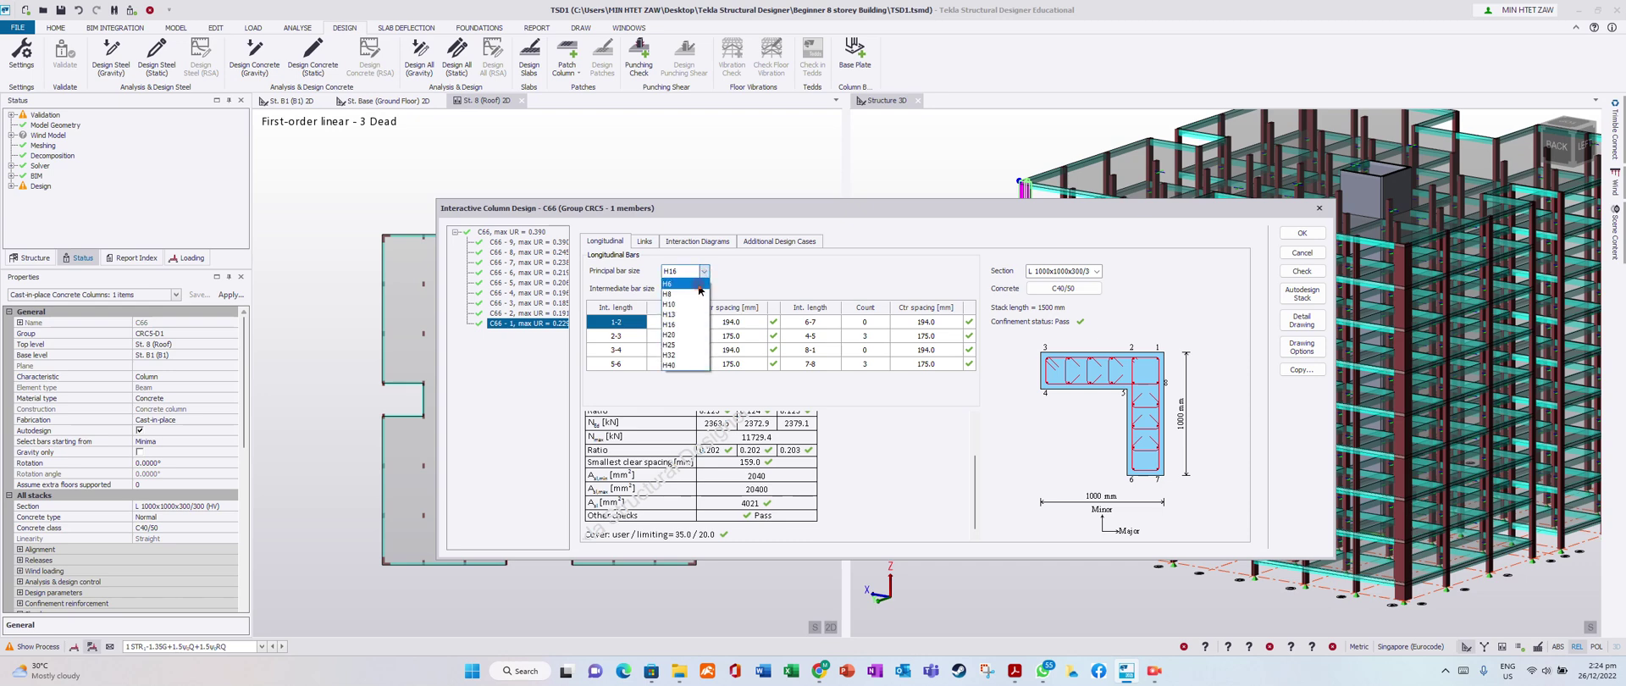
pyautogui.click(692, 289)
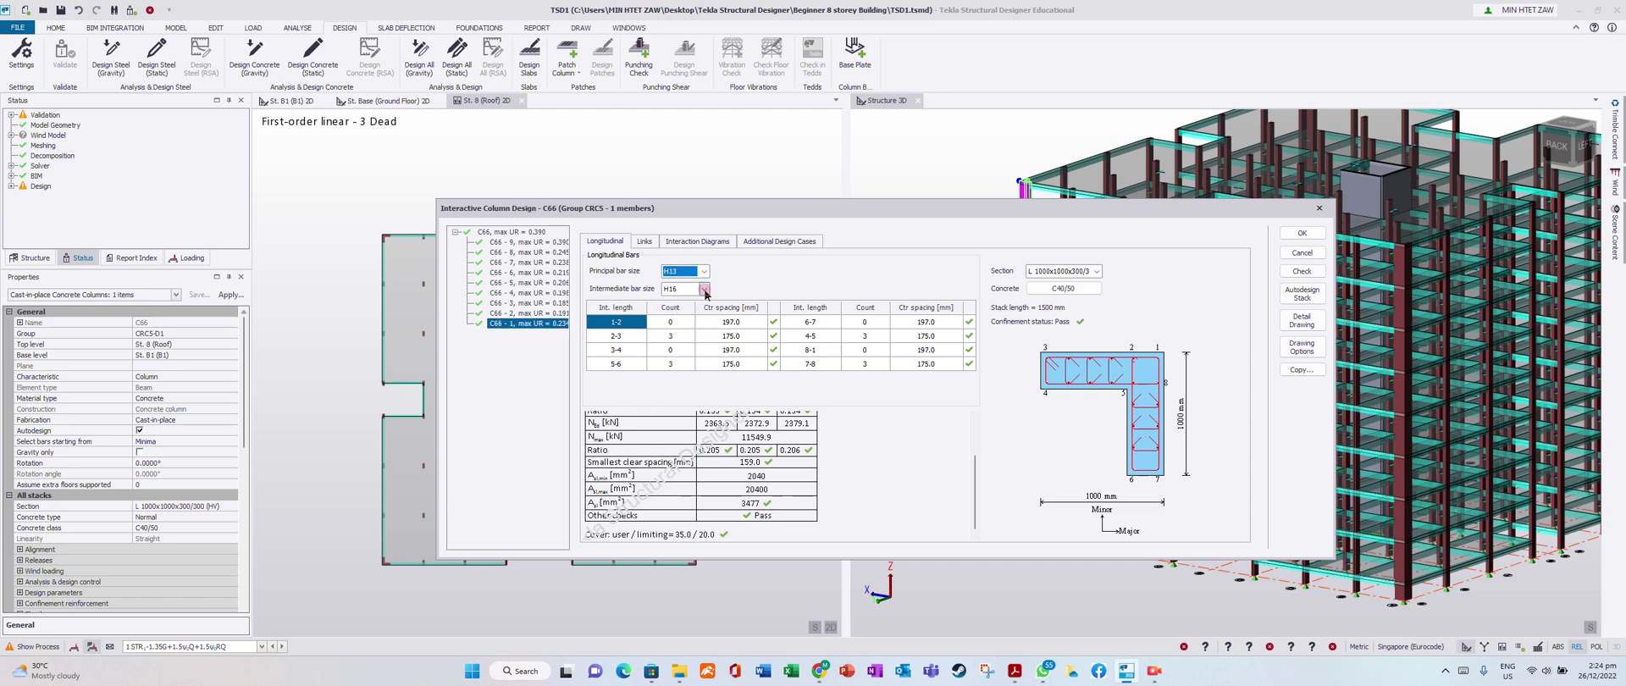
pyautogui.click(695, 288)
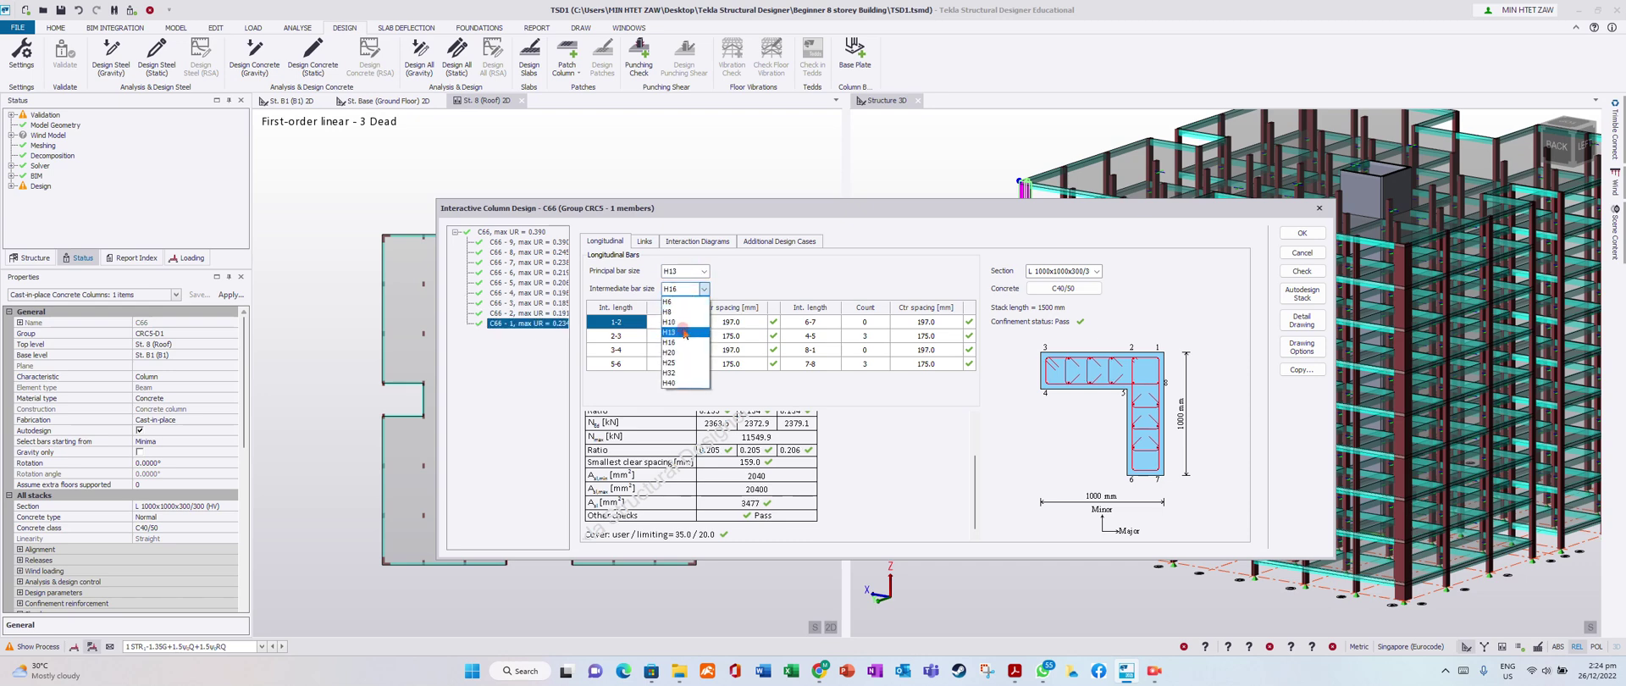
pyautogui.click(684, 332)
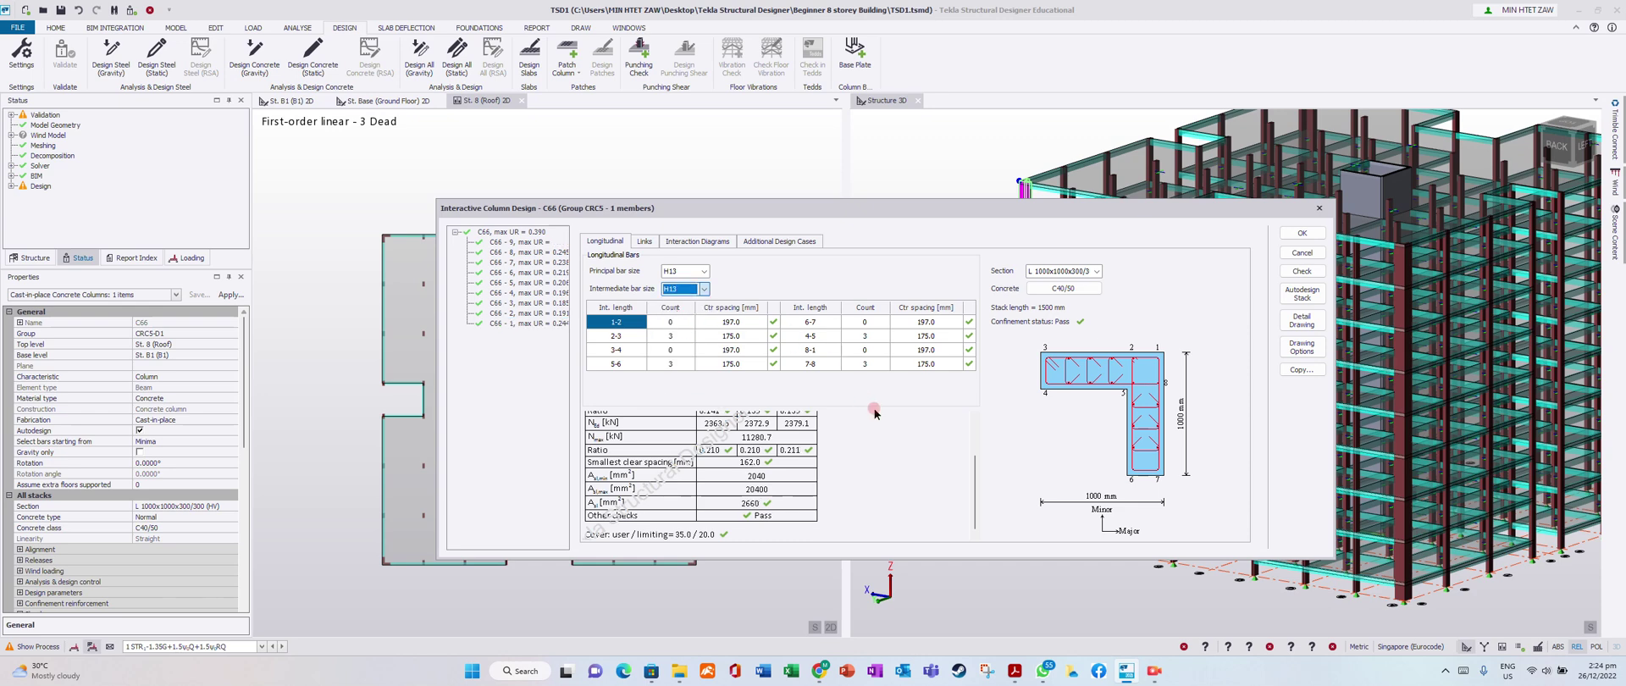
pyautogui.click(646, 241)
pyautogui.click(699, 242)
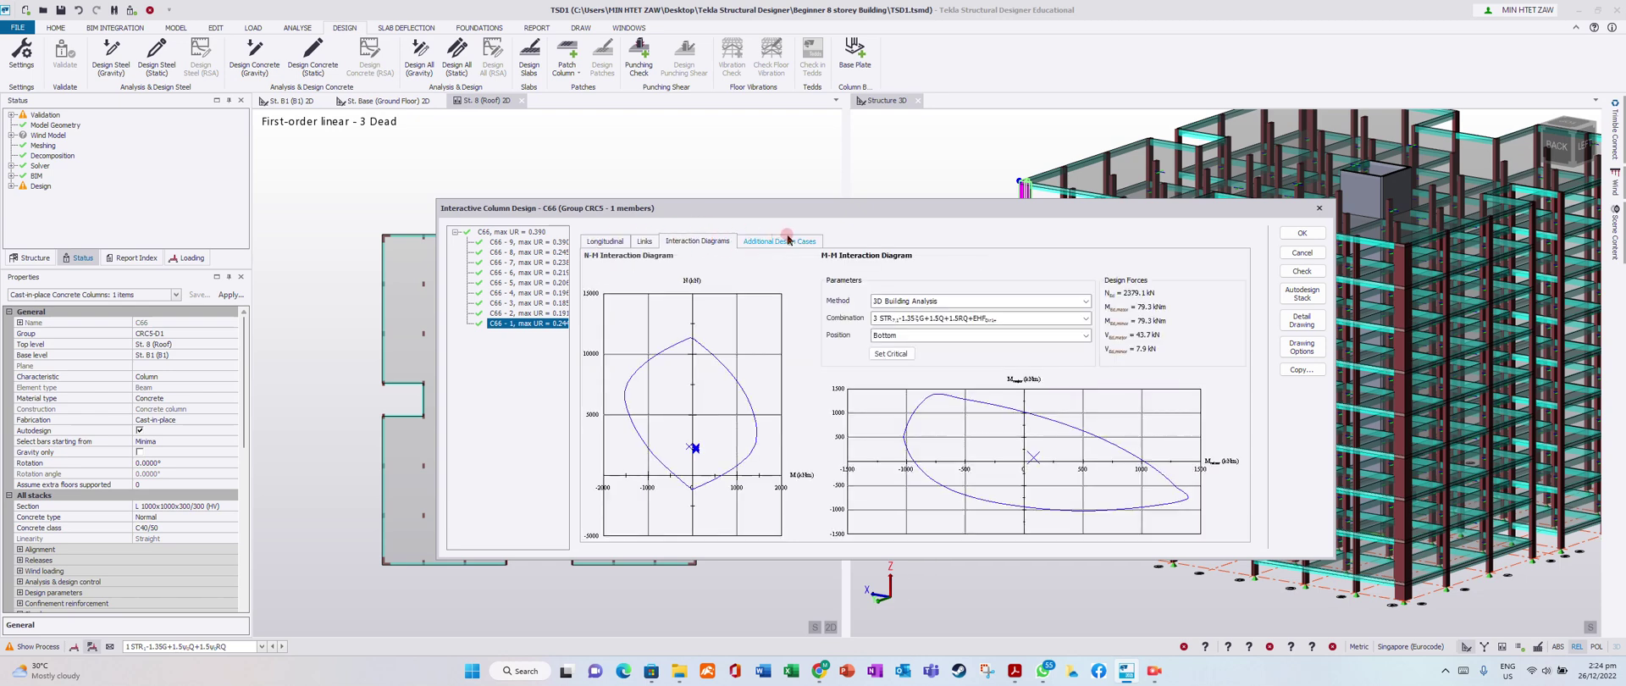
pyautogui.click(747, 240)
pyautogui.click(604, 241)
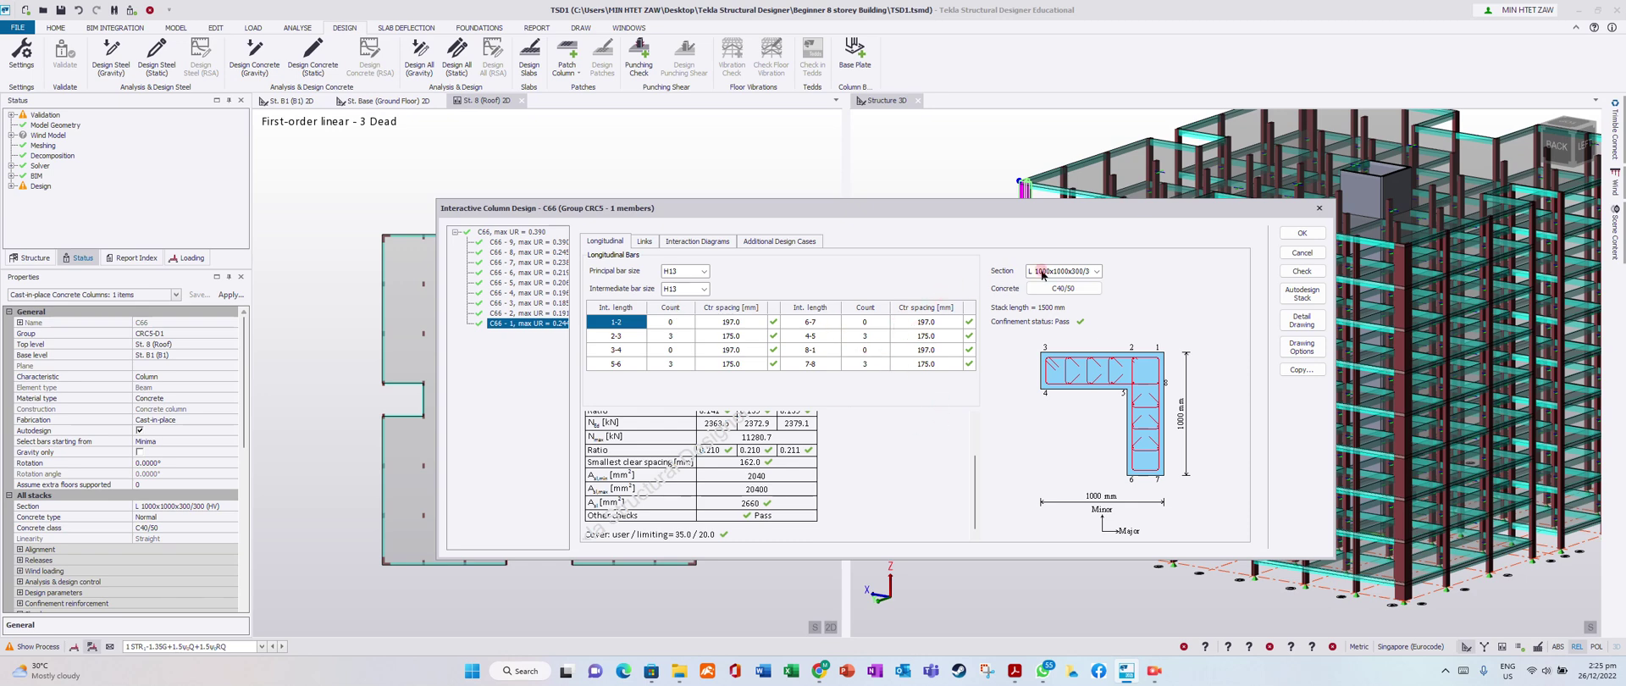
pyautogui.moveTo(1049, 210); pyautogui.dragTo(935, 199)
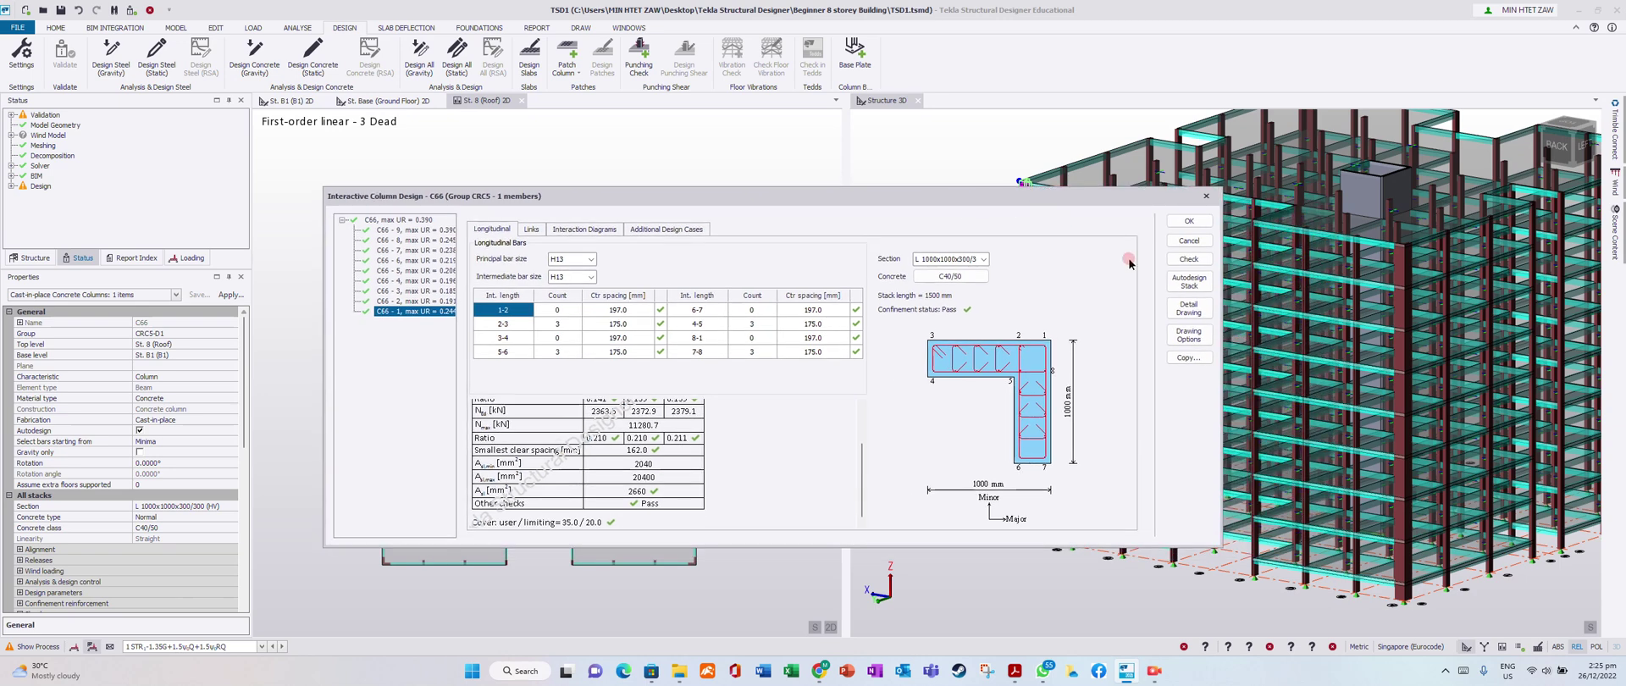
pyautogui.click(1185, 259)
pyautogui.click(907, 319)
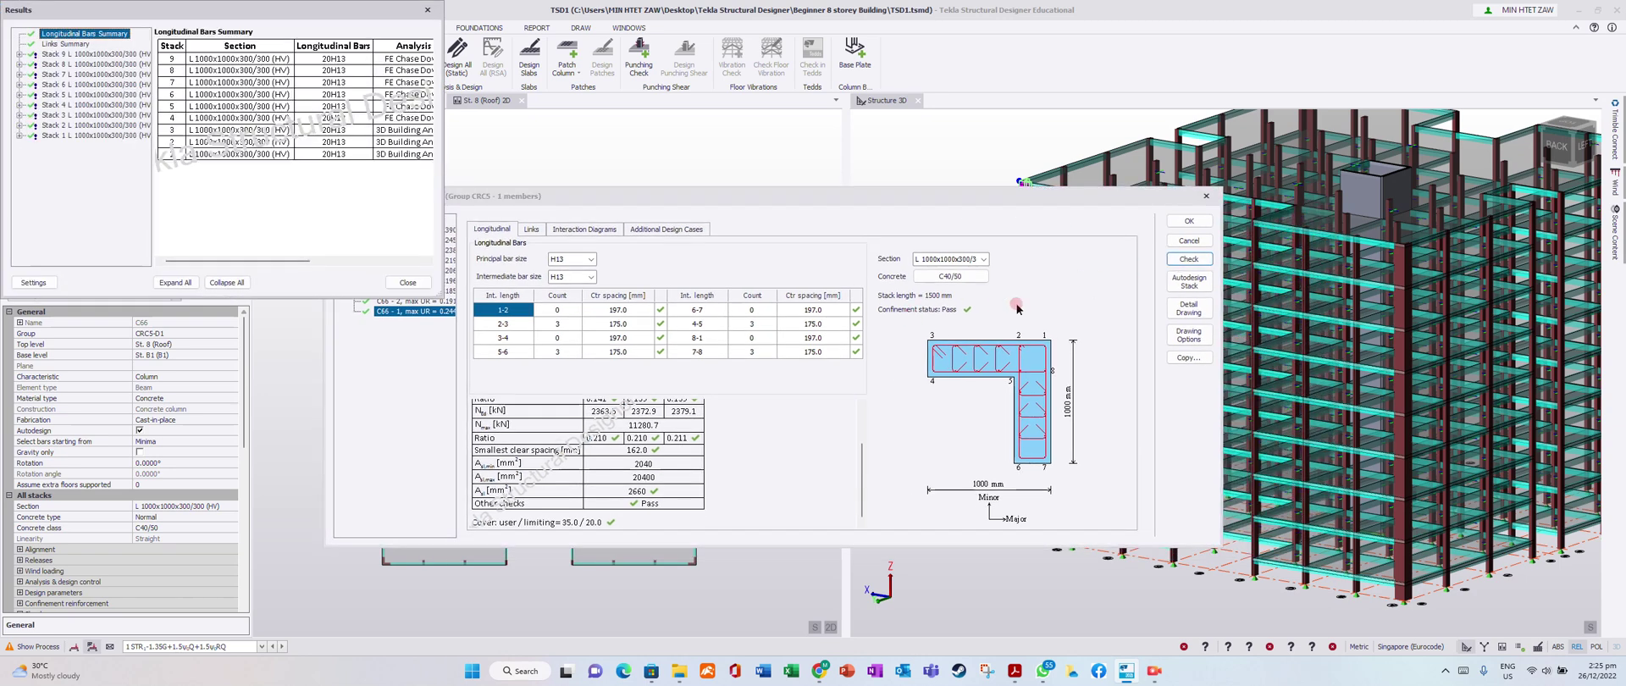
# Step: Widen the Results window to show ratio and status, then display the Links Summary
pyautogui.moveTo(366, 15); pyautogui.dragTo(853, 184)
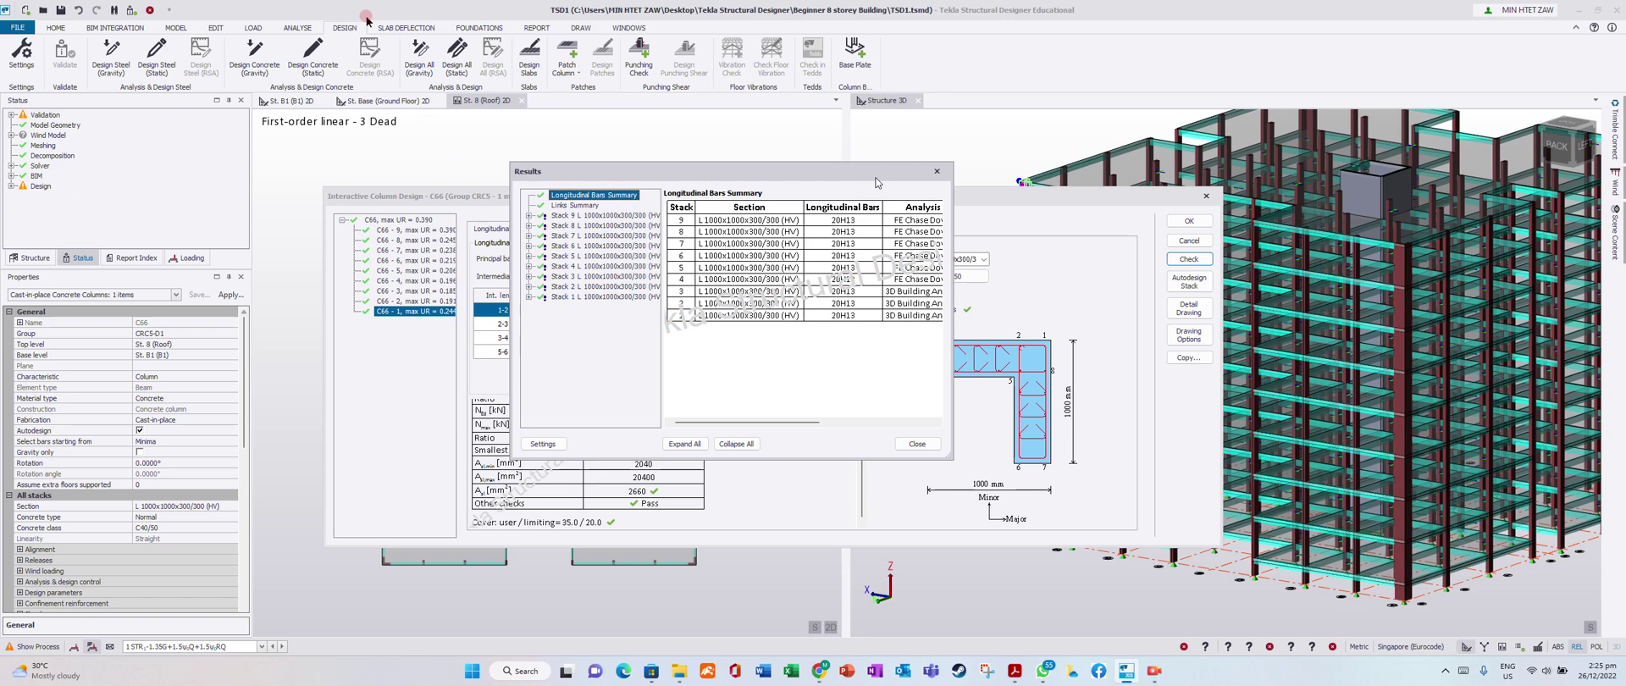
pyautogui.click(808, 316)
pyautogui.moveTo(949, 276); pyautogui.dragTo(1186, 276)
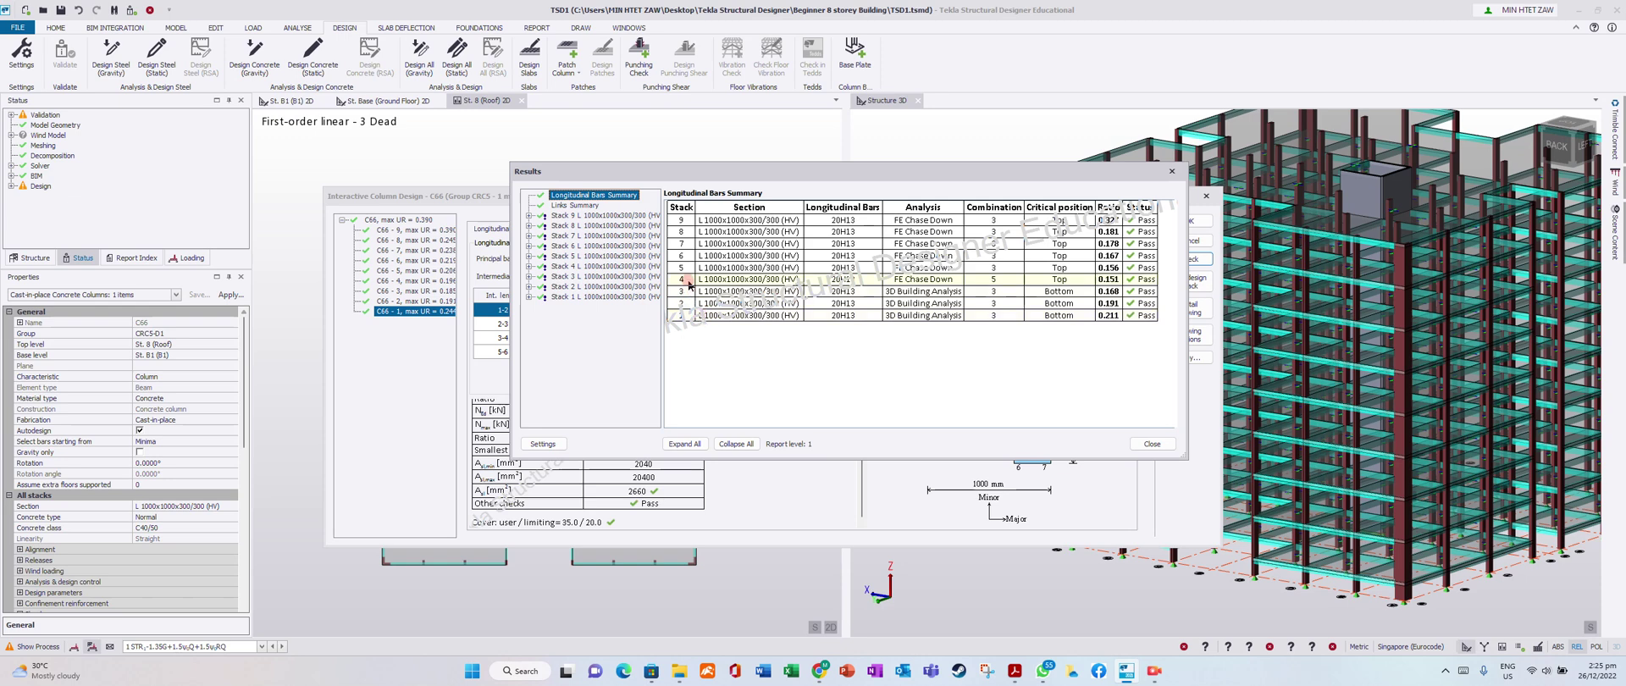
pyautogui.click(605, 195)
pyautogui.moveTo(1063, 170); pyautogui.dragTo(1012, 176)
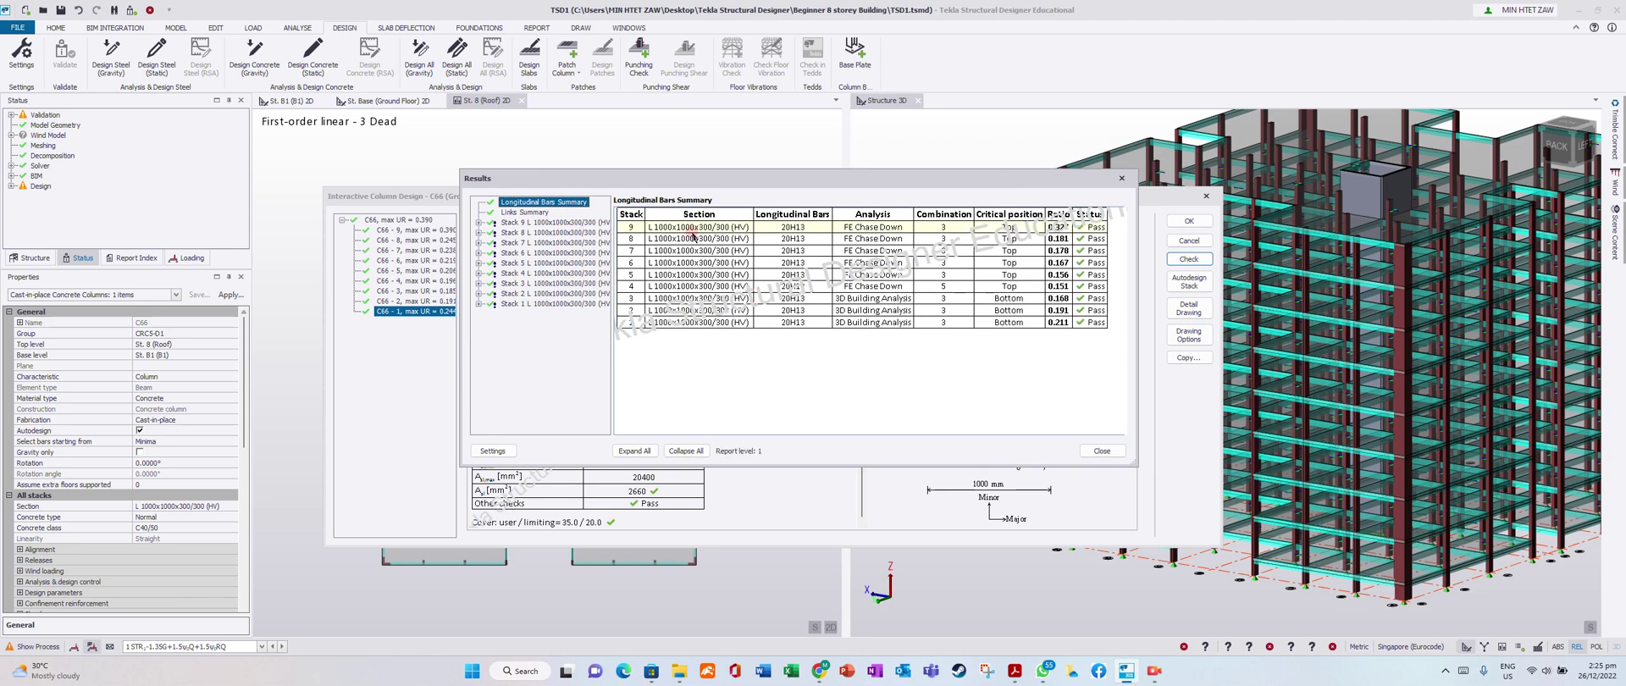
pyautogui.click(542, 212)
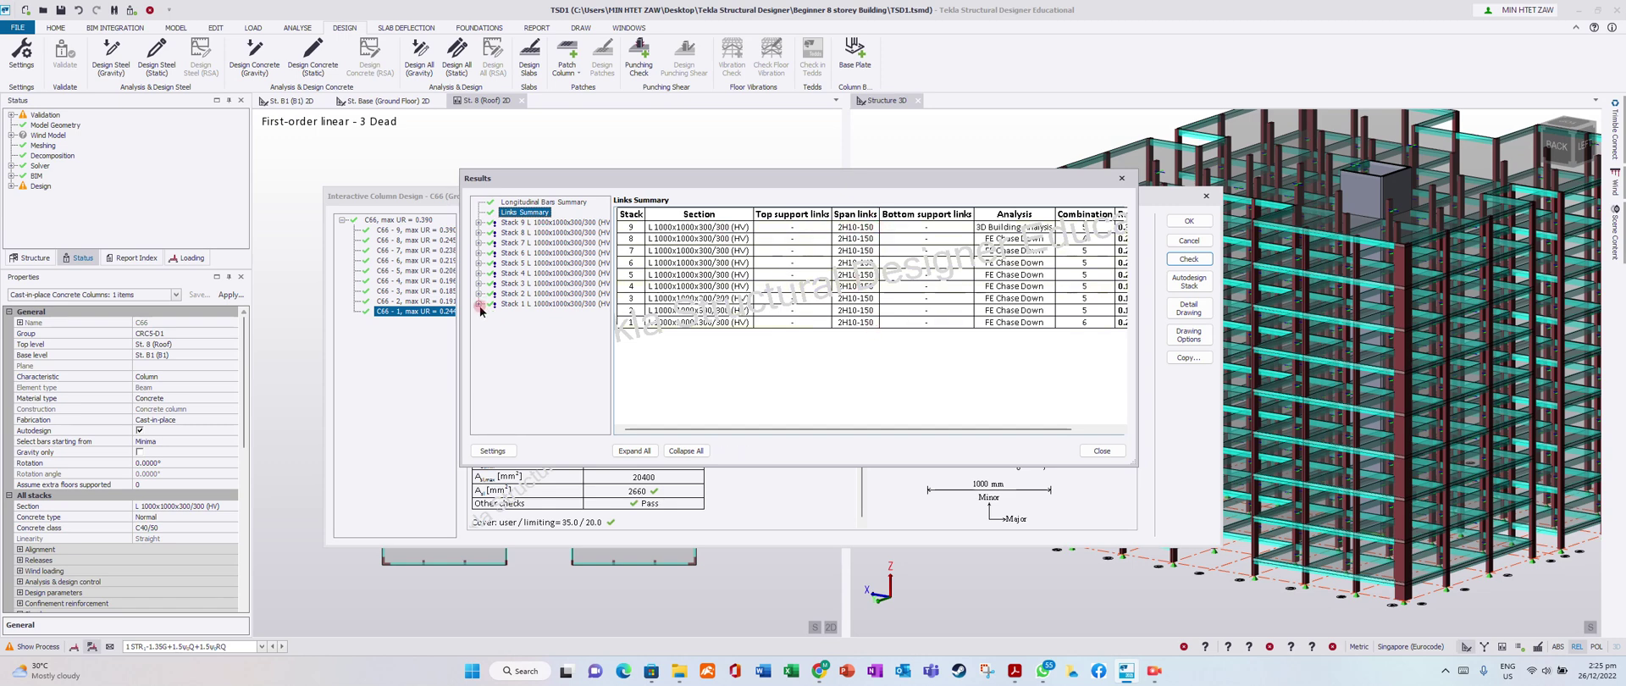
# Step: Expand Stack 9, show its Concrete Cover report, and enlarge the results window
pyautogui.click(479, 223)
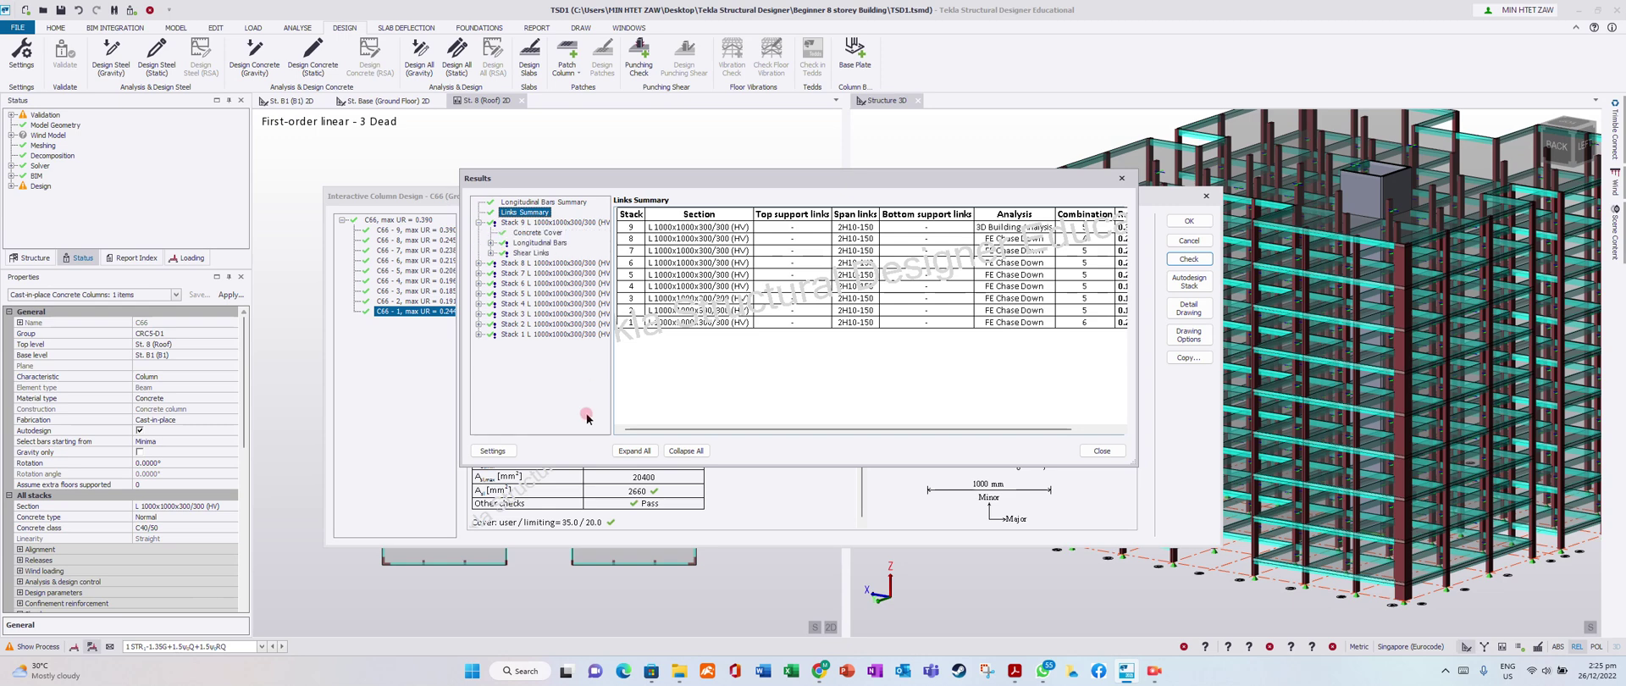
pyautogui.click(544, 234)
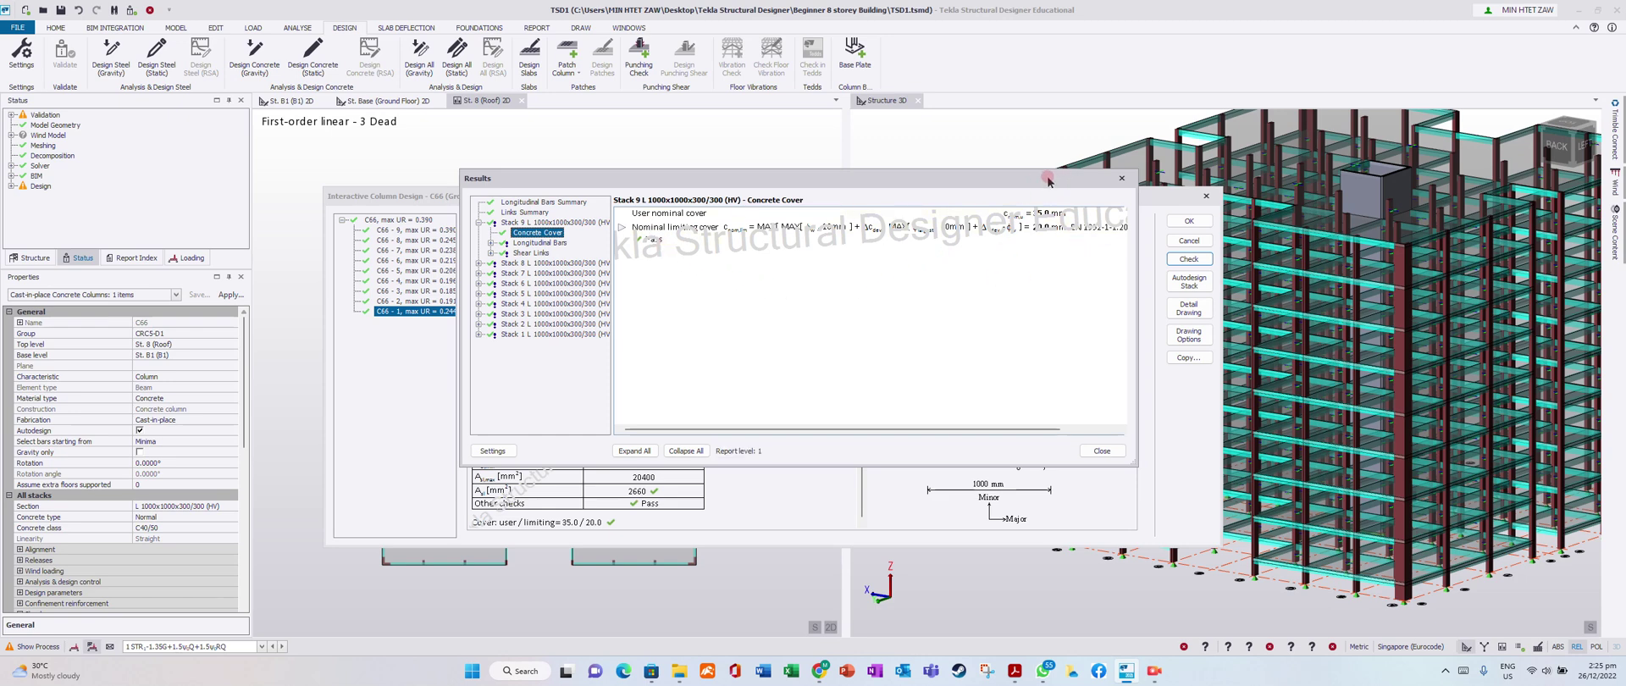
pyautogui.moveTo(1042, 169); pyautogui.dragTo(1042, 87)
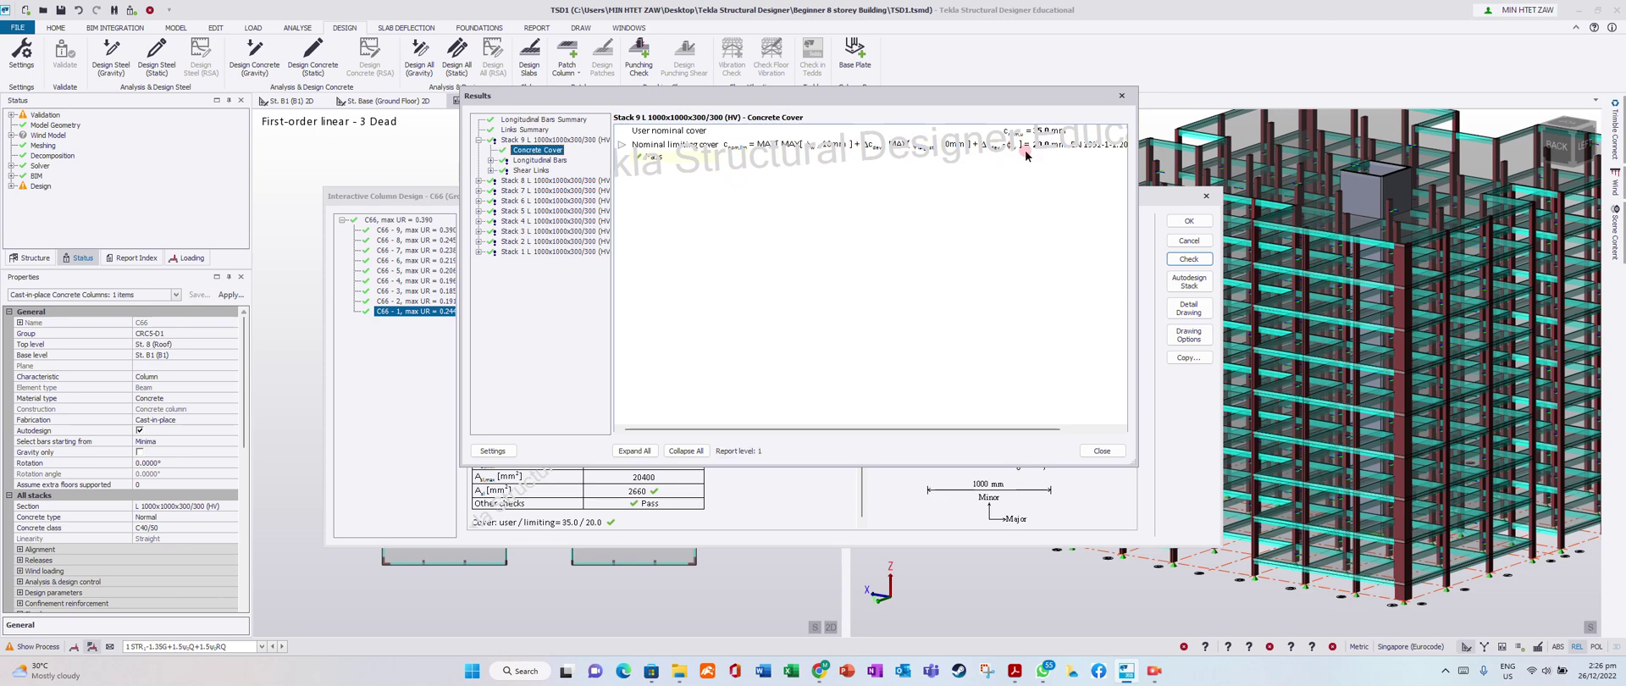
# Step: Expand stack 9's major moment resistance calculations, including concrete and steel bar tables
pyautogui.click(520, 161)
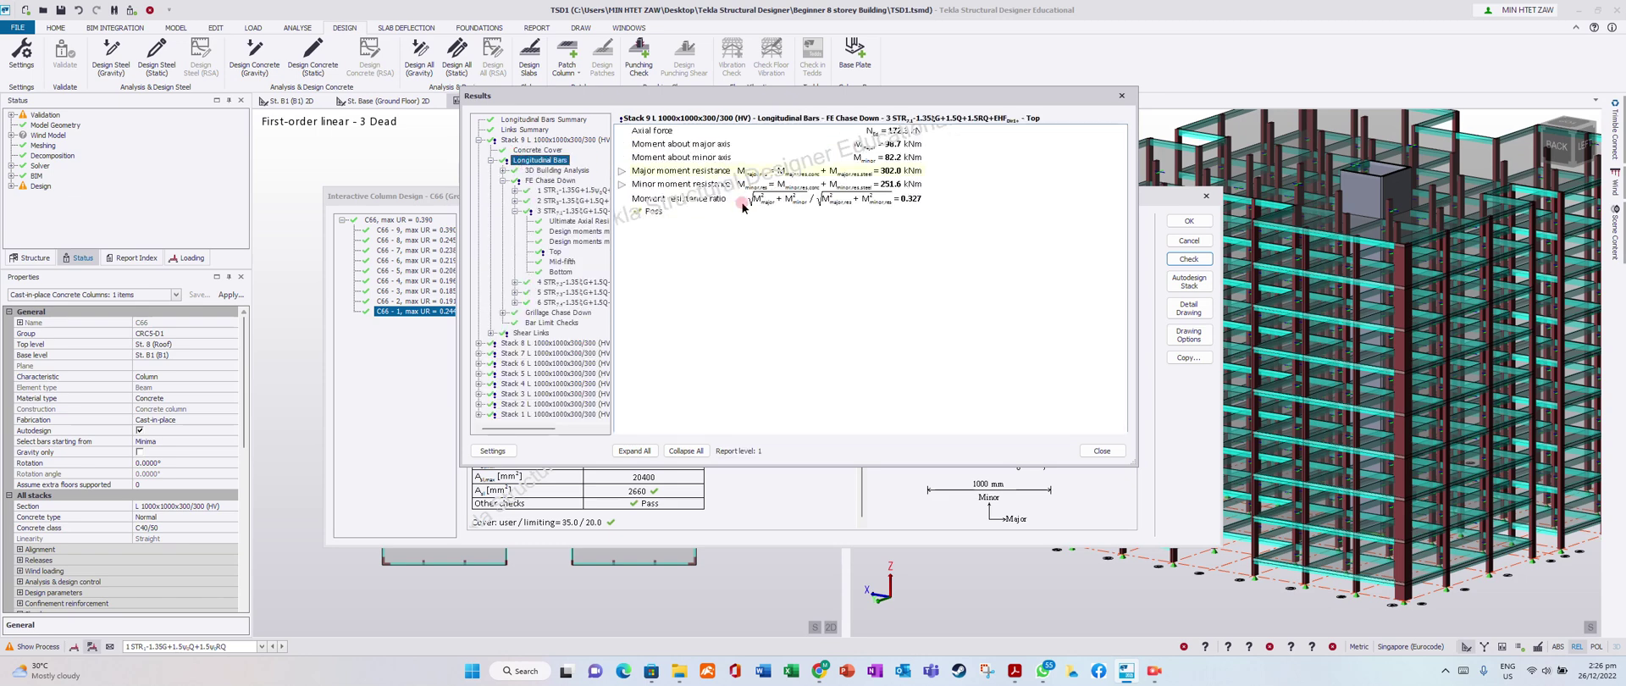
pyautogui.click(623, 170)
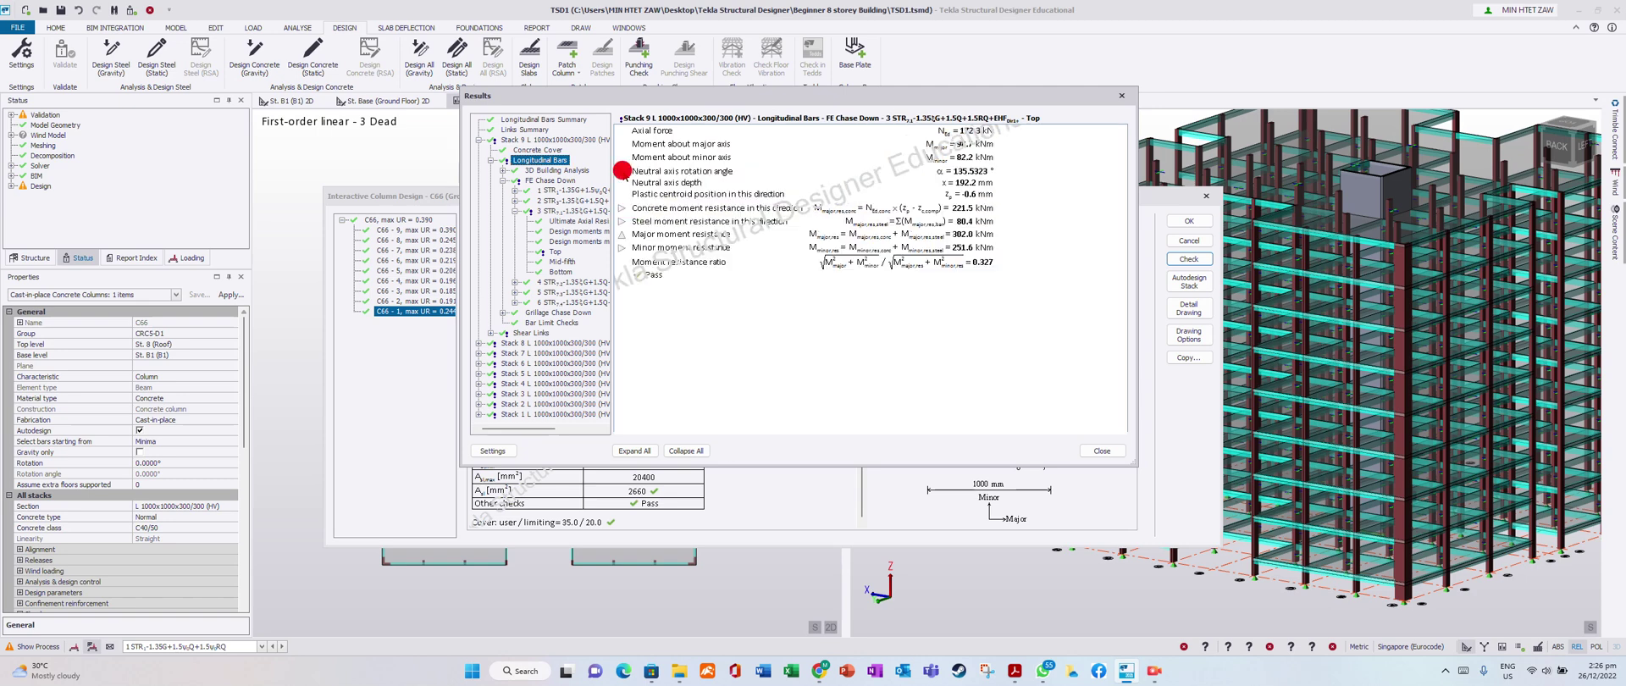
pyautogui.click(623, 172)
pyautogui.click(623, 301)
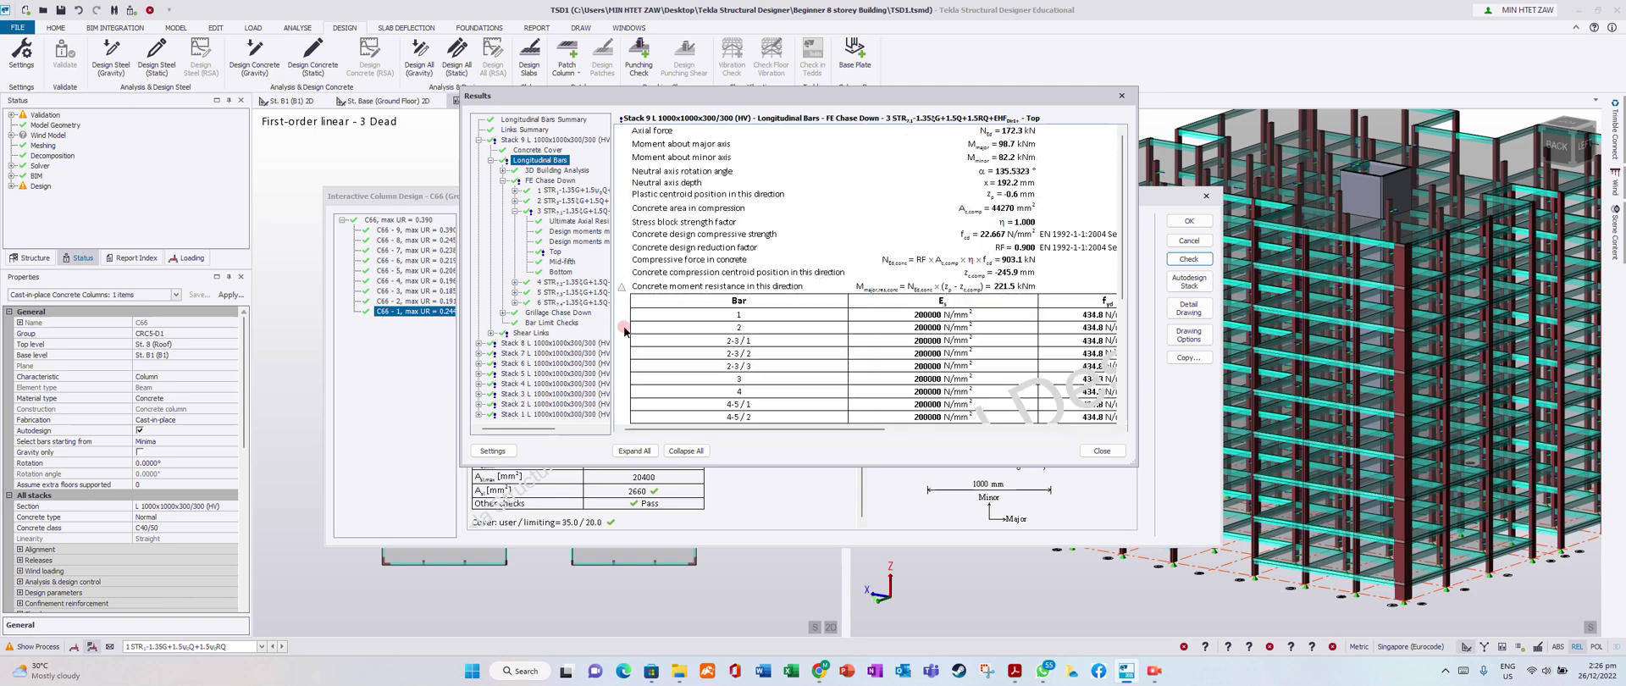
pyautogui.scroll(-5, 764, 309)
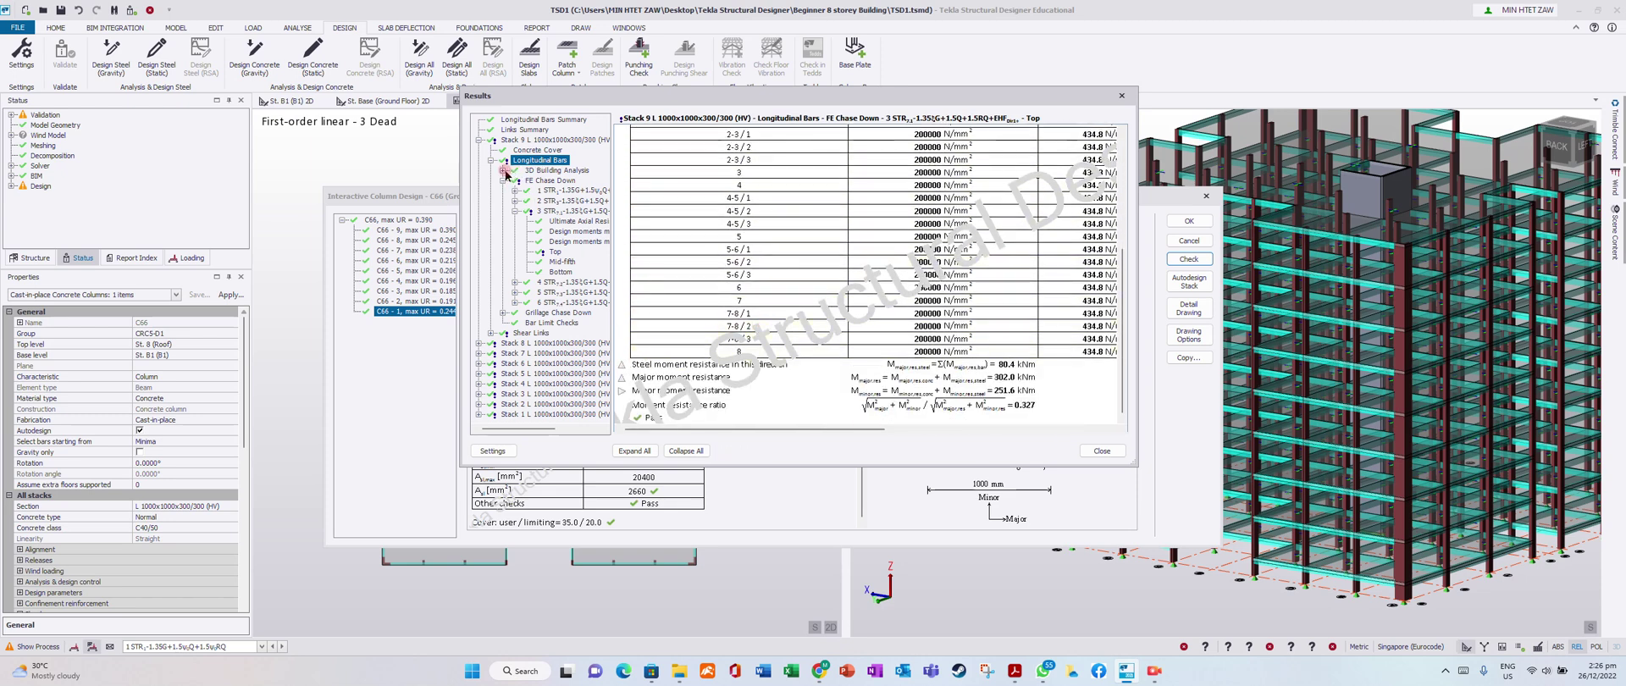
# Step: Expand every section of the stack 9 report and scroll through it
pyautogui.doubleClick(511, 140)
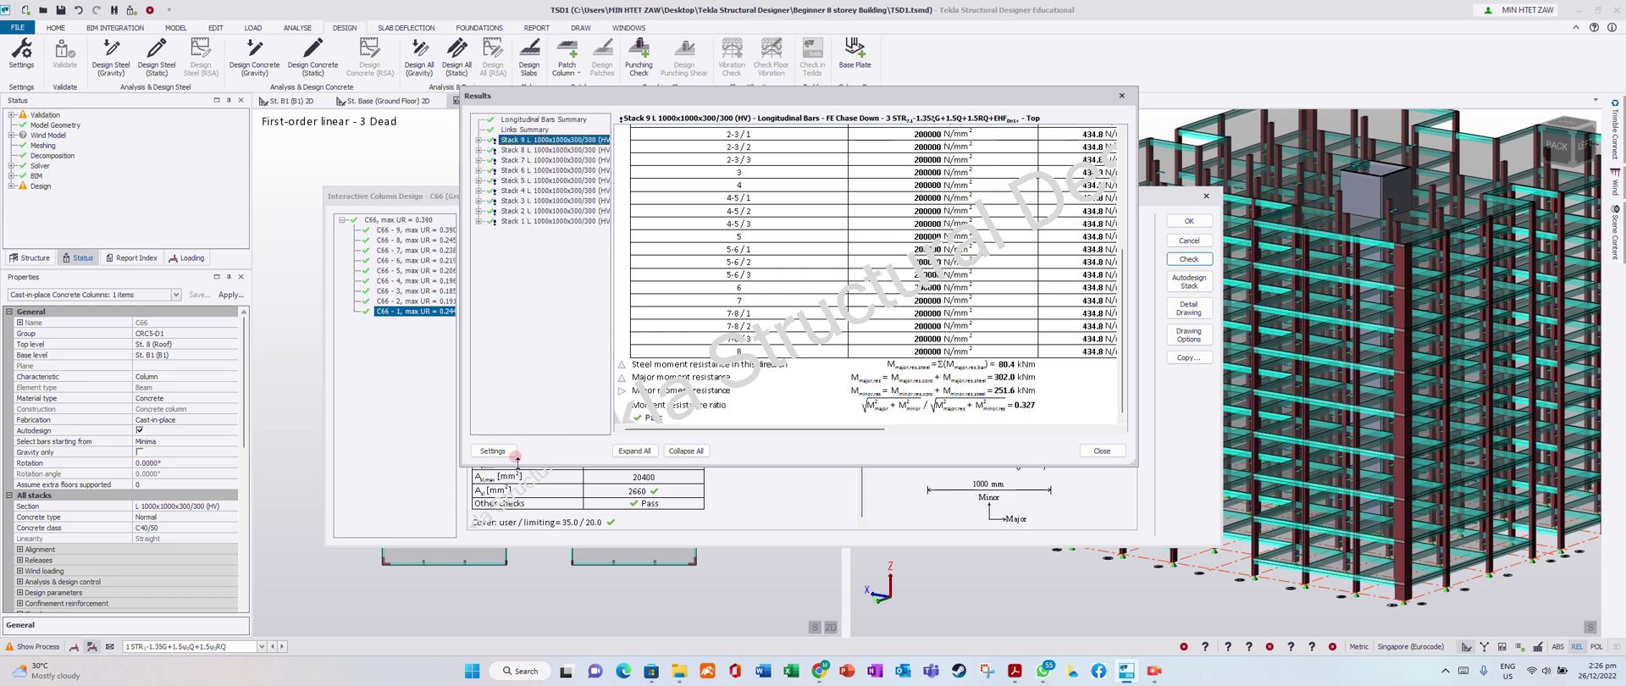
pyautogui.click(633, 450)
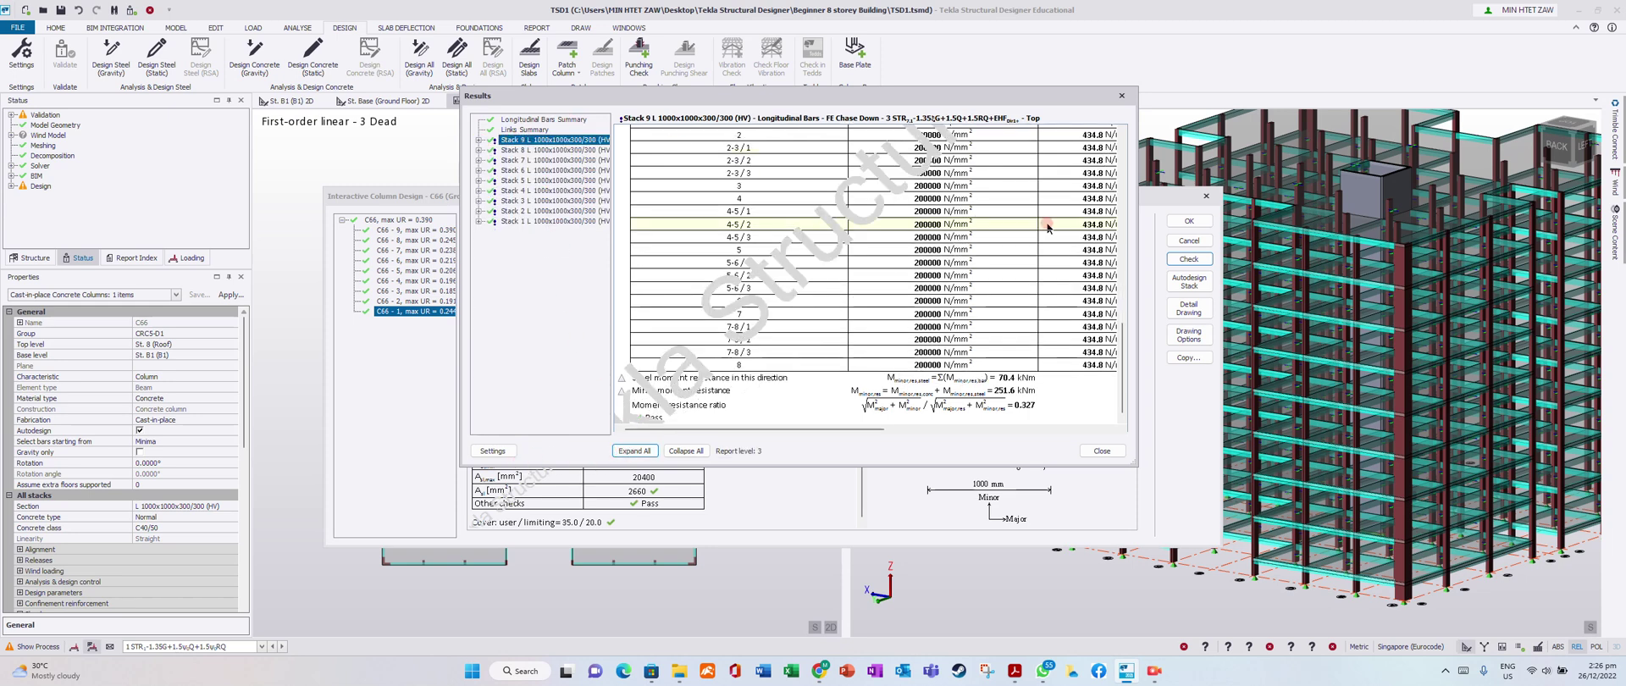
pyautogui.scroll(5, 1005, 237)
pyautogui.scroll(-3, 1007, 237)
pyautogui.scroll(5, 1008, 244)
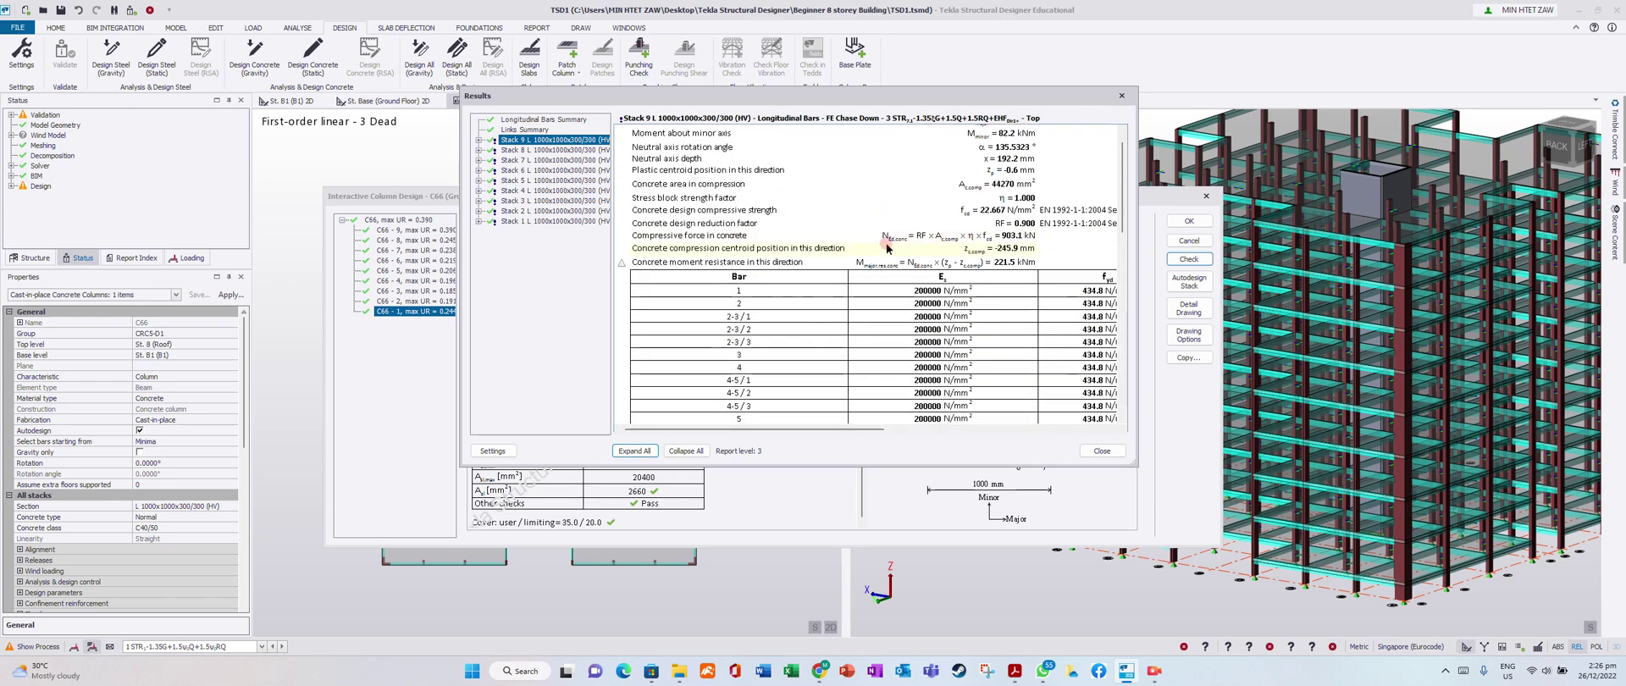
pyautogui.scroll(-2, 928, 254)
pyautogui.moveTo(1137, 254); pyautogui.dragTo(1601, 271)
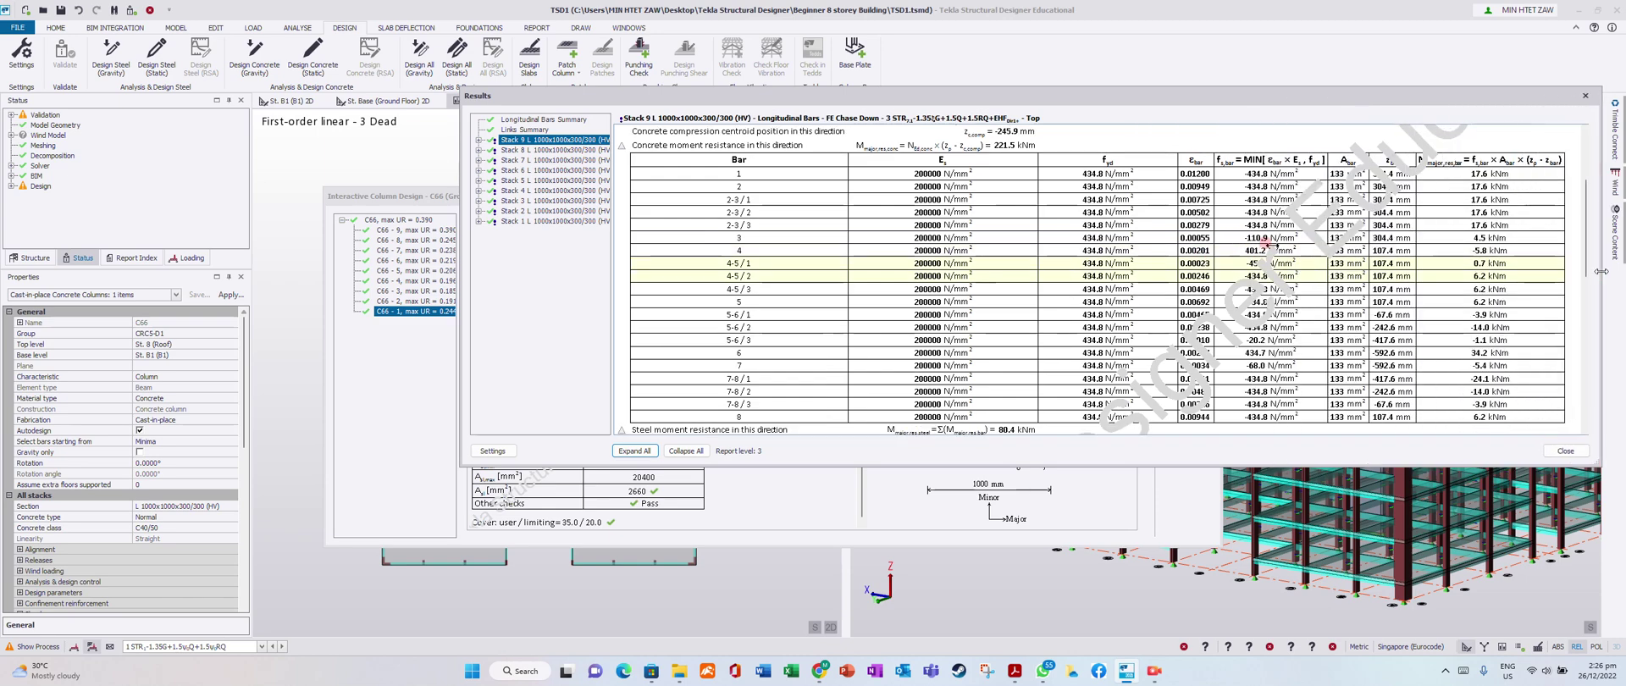
pyautogui.scroll(3, 991, 298)
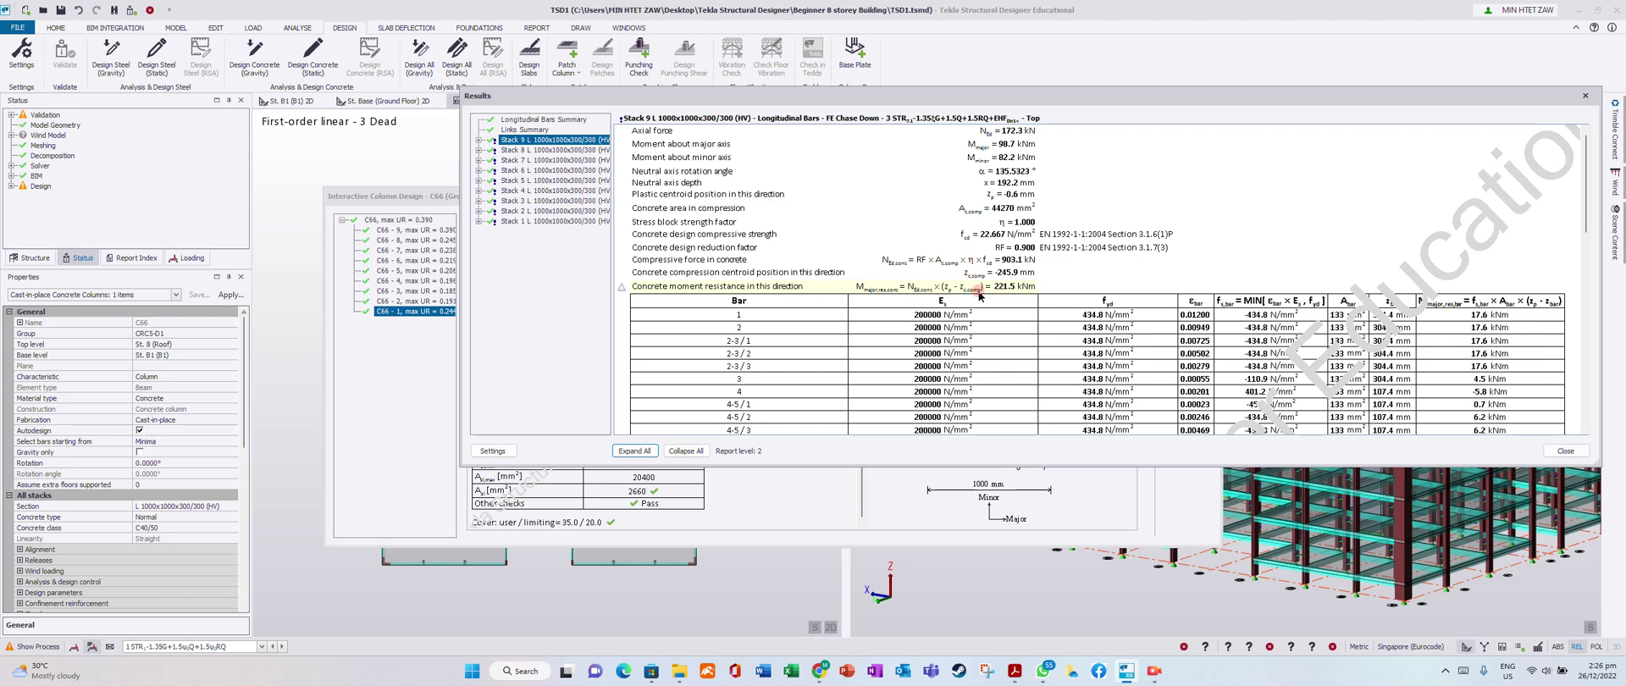
pyautogui.scroll(-5, 986, 296)
# Step: Review FE chase-down results for 4, 5 and 6 STR, grillage and shear links, then close
pyautogui.click(480, 141)
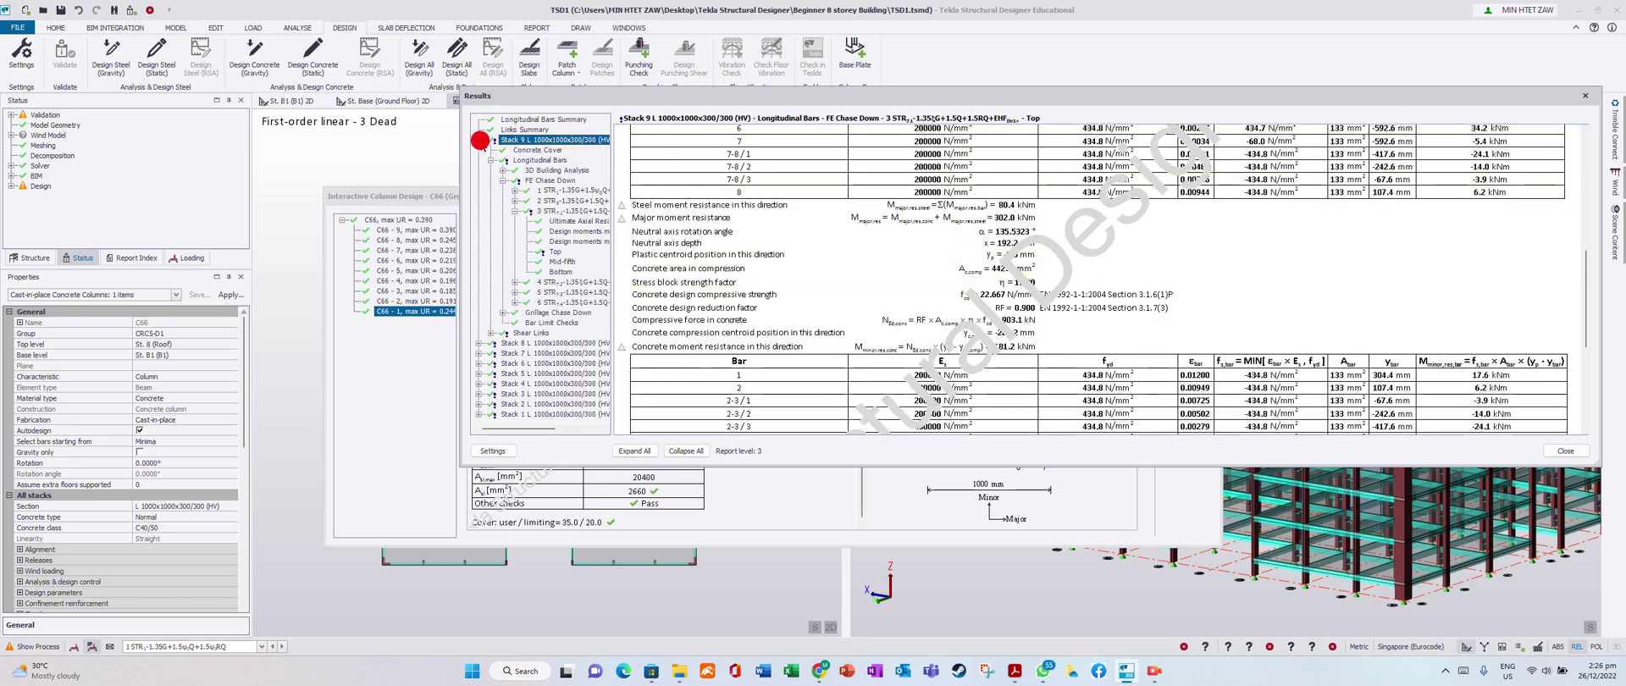
pyautogui.click(491, 160)
pyautogui.click(492, 160)
pyautogui.click(532, 231)
pyautogui.click(516, 282)
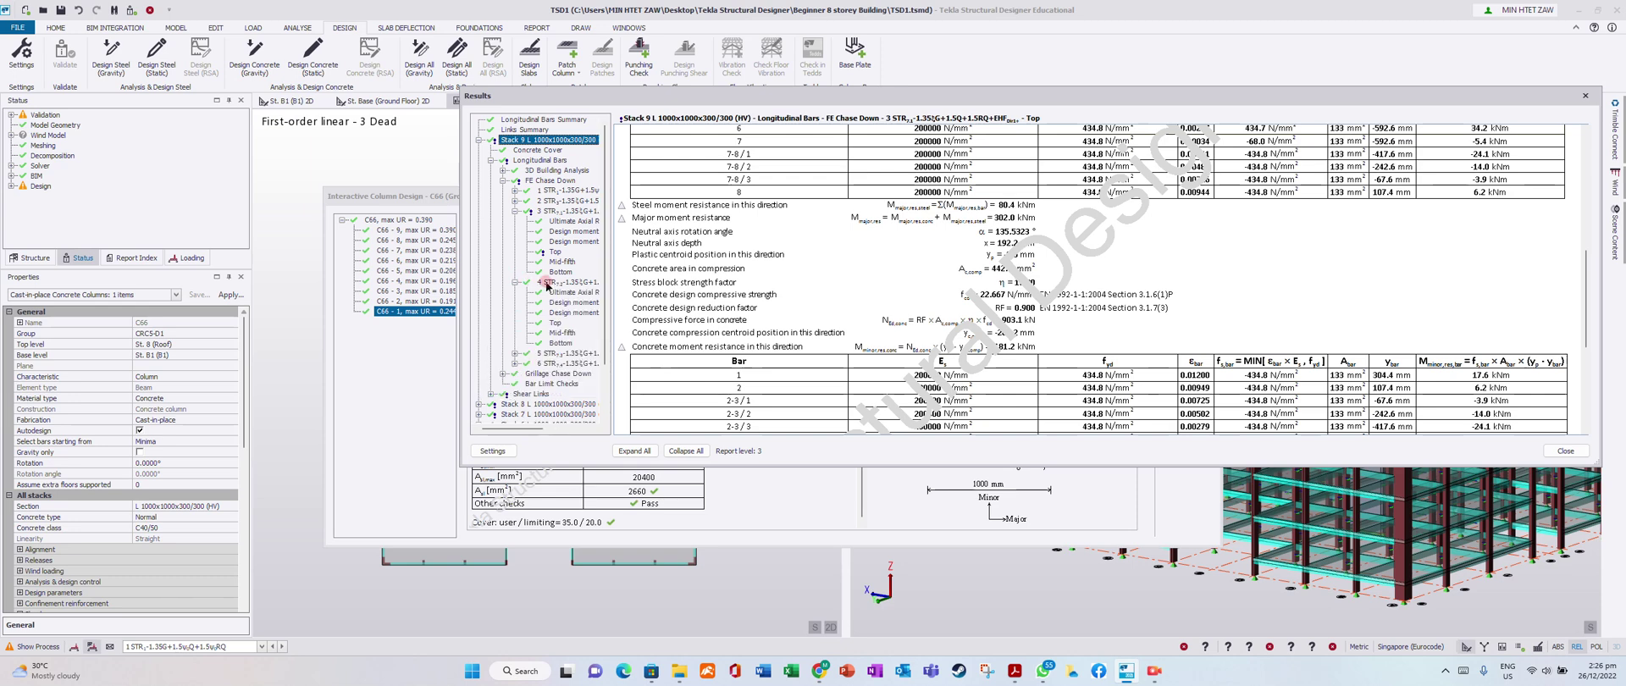
pyautogui.scroll(-2, 516, 285)
pyautogui.click(515, 291)
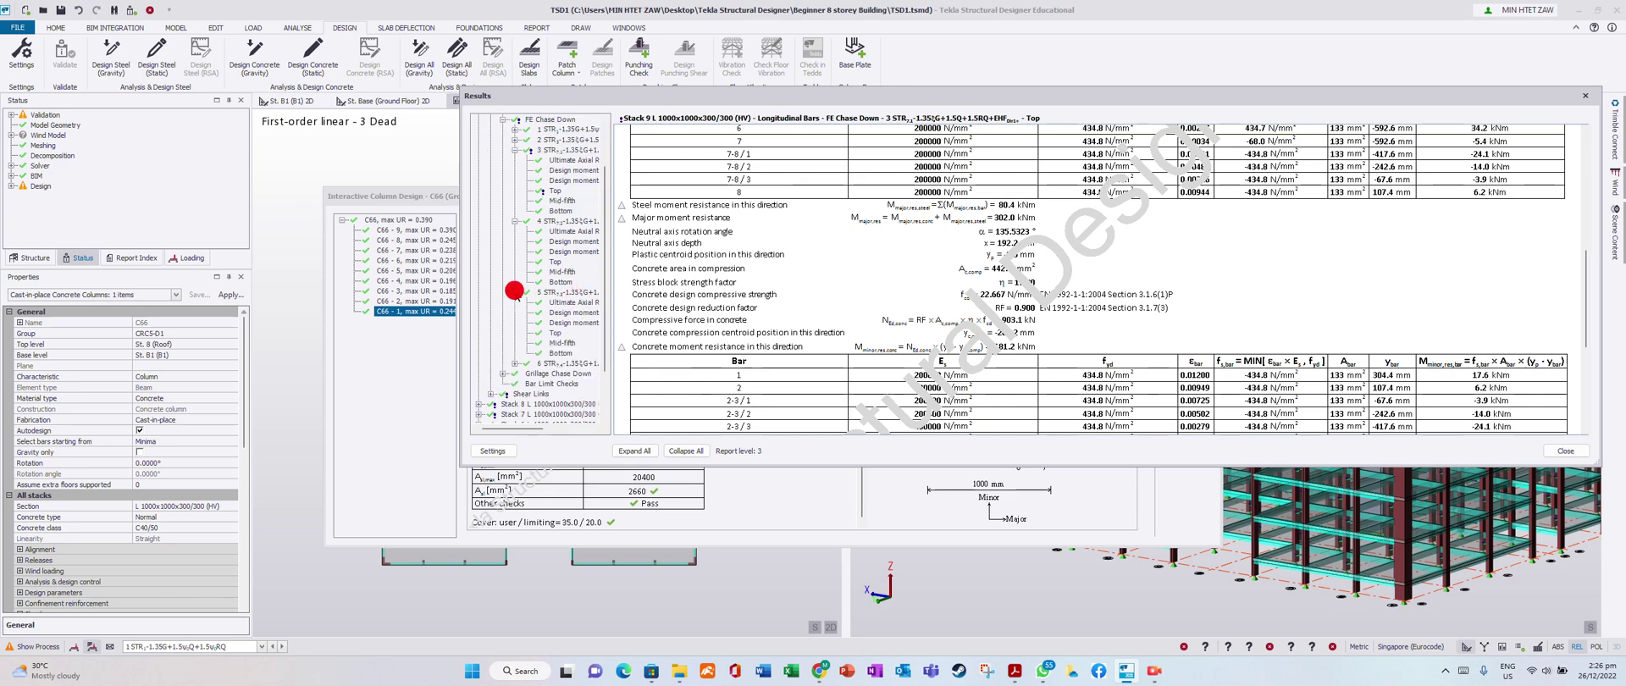
pyautogui.click(580, 302)
pyautogui.click(574, 313)
pyautogui.scroll(-2, 597, 343)
pyautogui.click(514, 302)
pyautogui.click(506, 374)
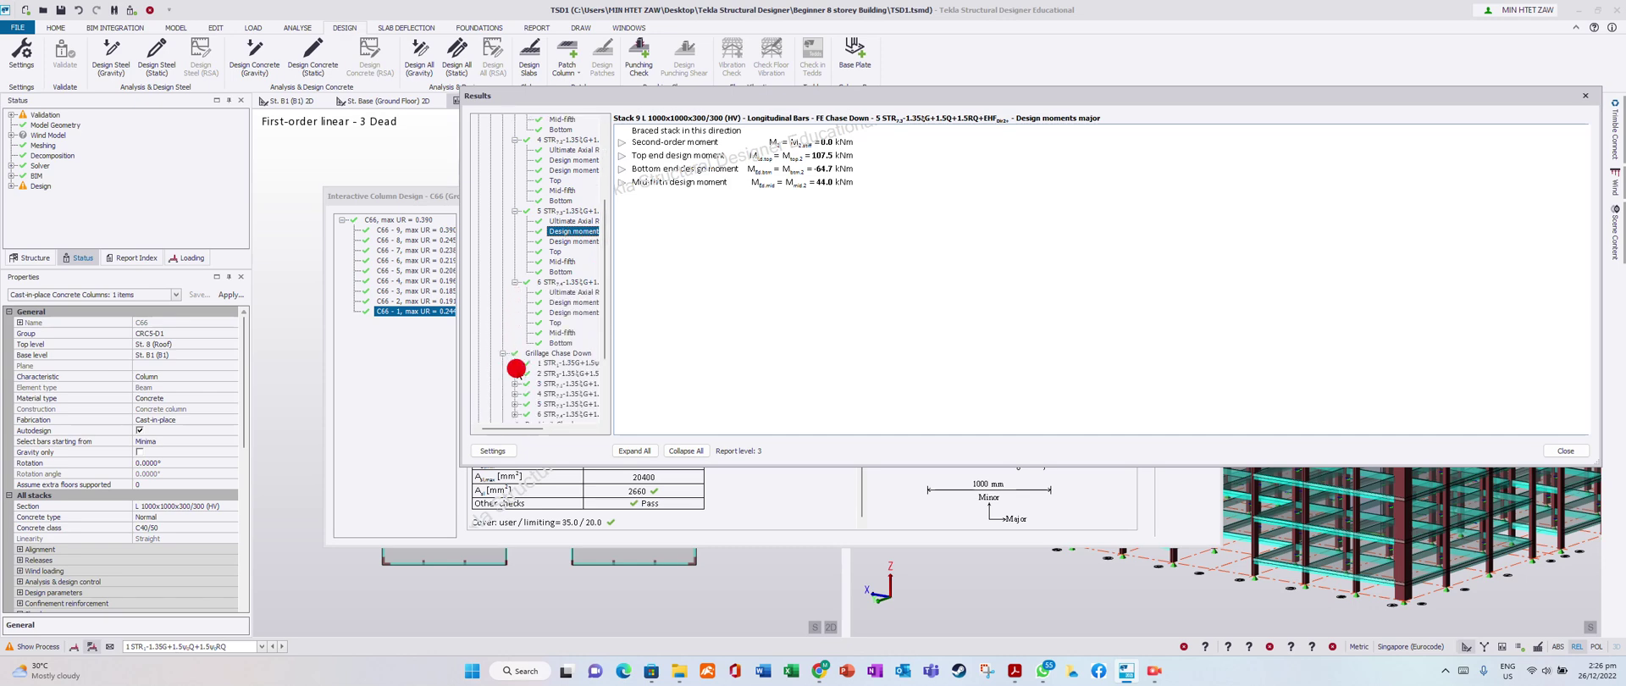
pyautogui.scroll(-3, 606, 356)
pyautogui.doubleClick(537, 332)
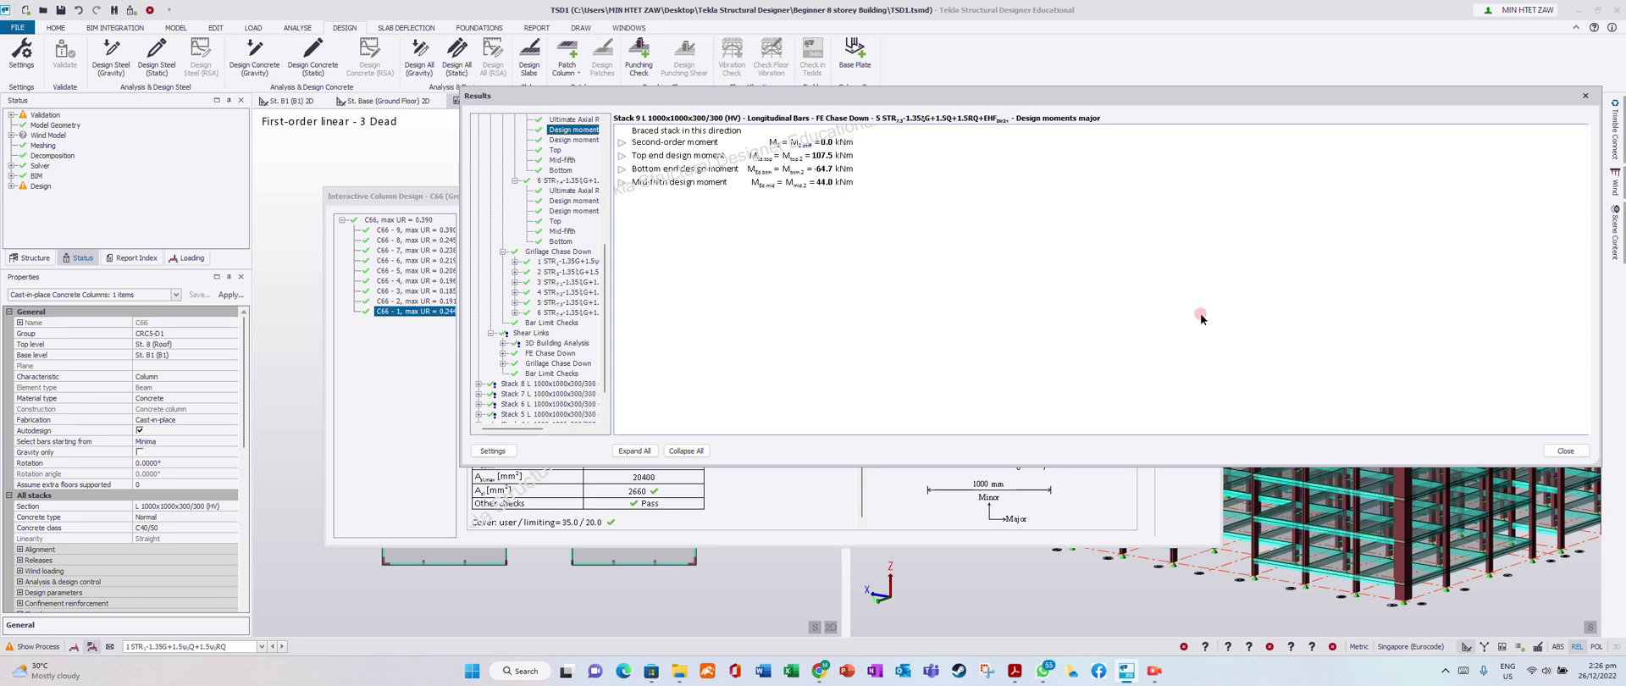
pyautogui.moveTo(808, 94); pyautogui.dragTo(688, 138)
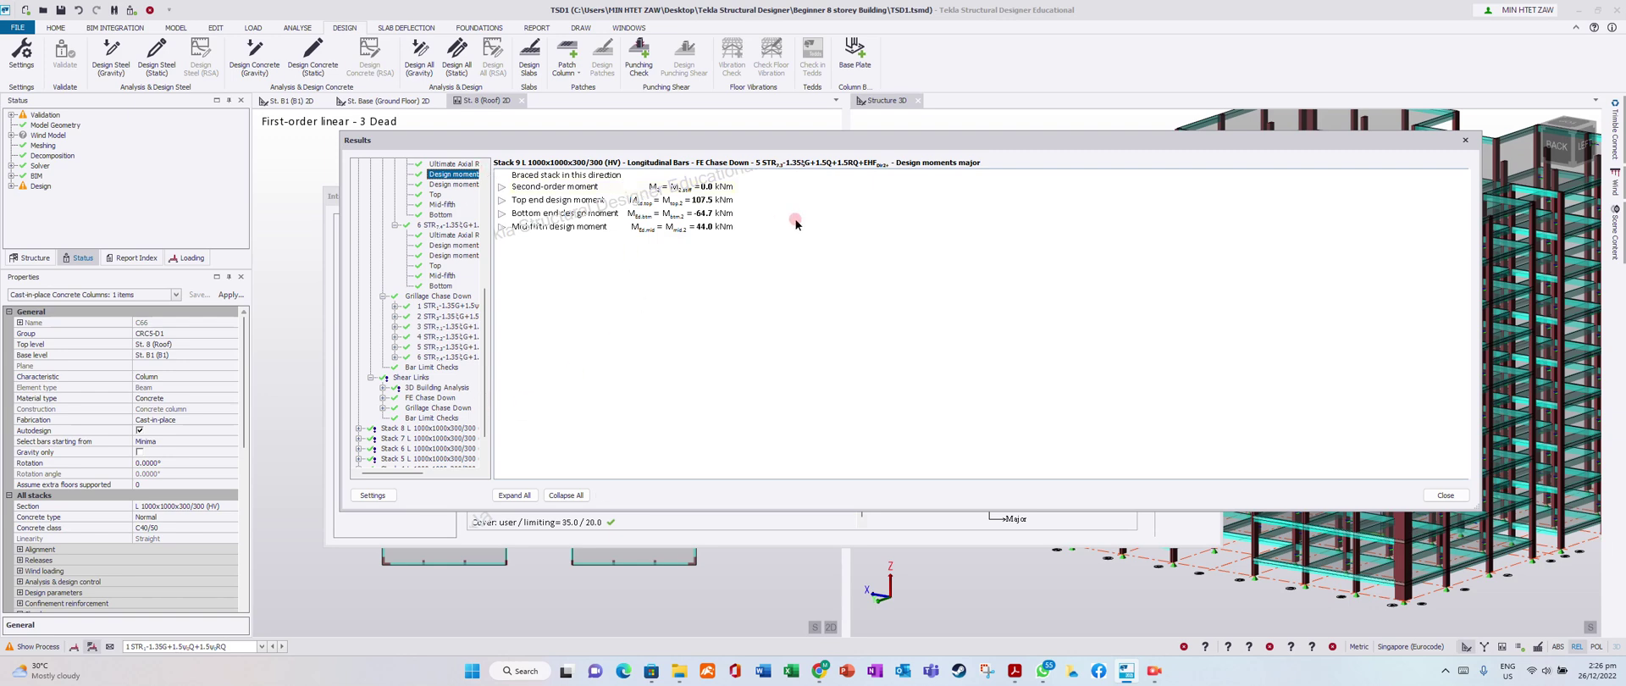
pyautogui.click(1443, 494)
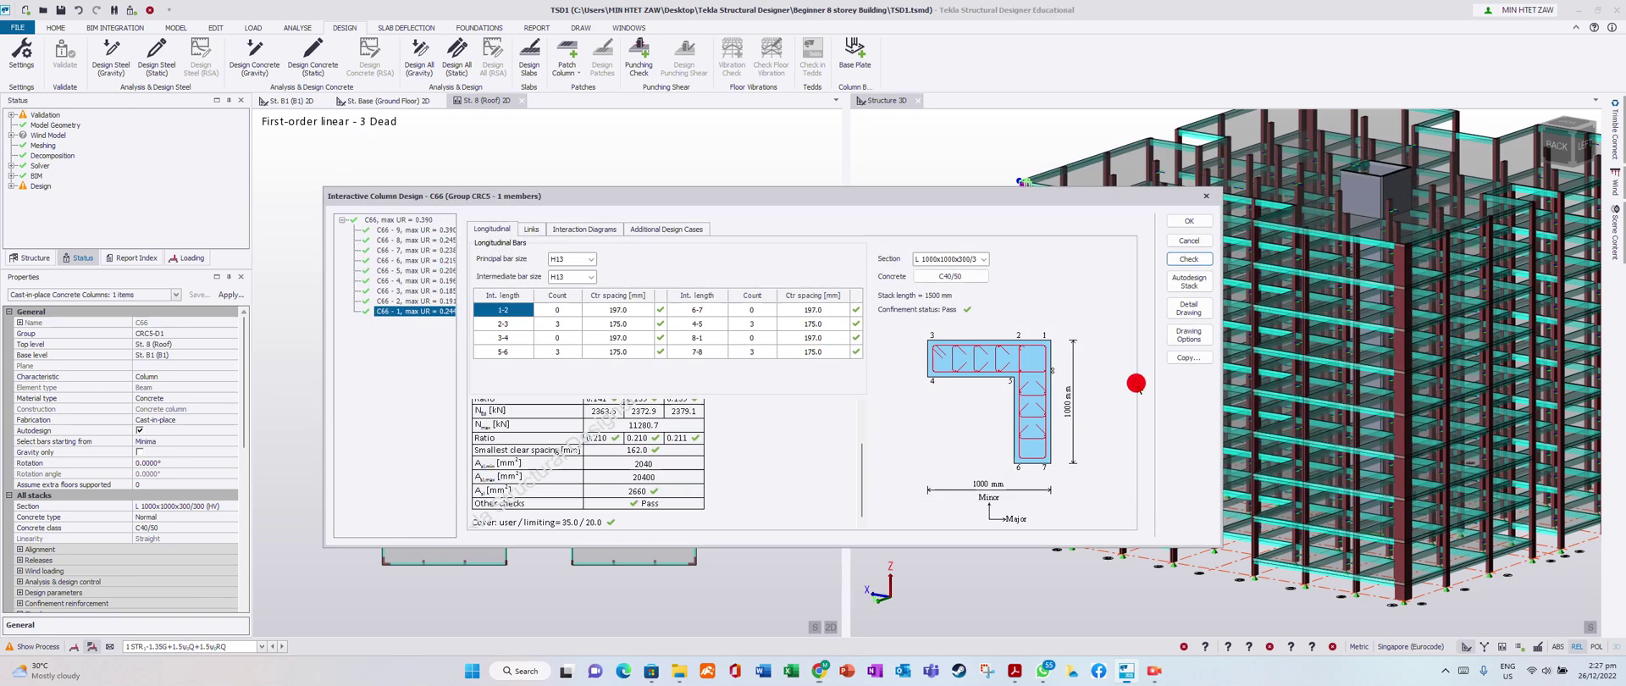
# Step: Accept column C66's design and start static interactive design of ground beam BaseB5
pyautogui.click(1189, 219)
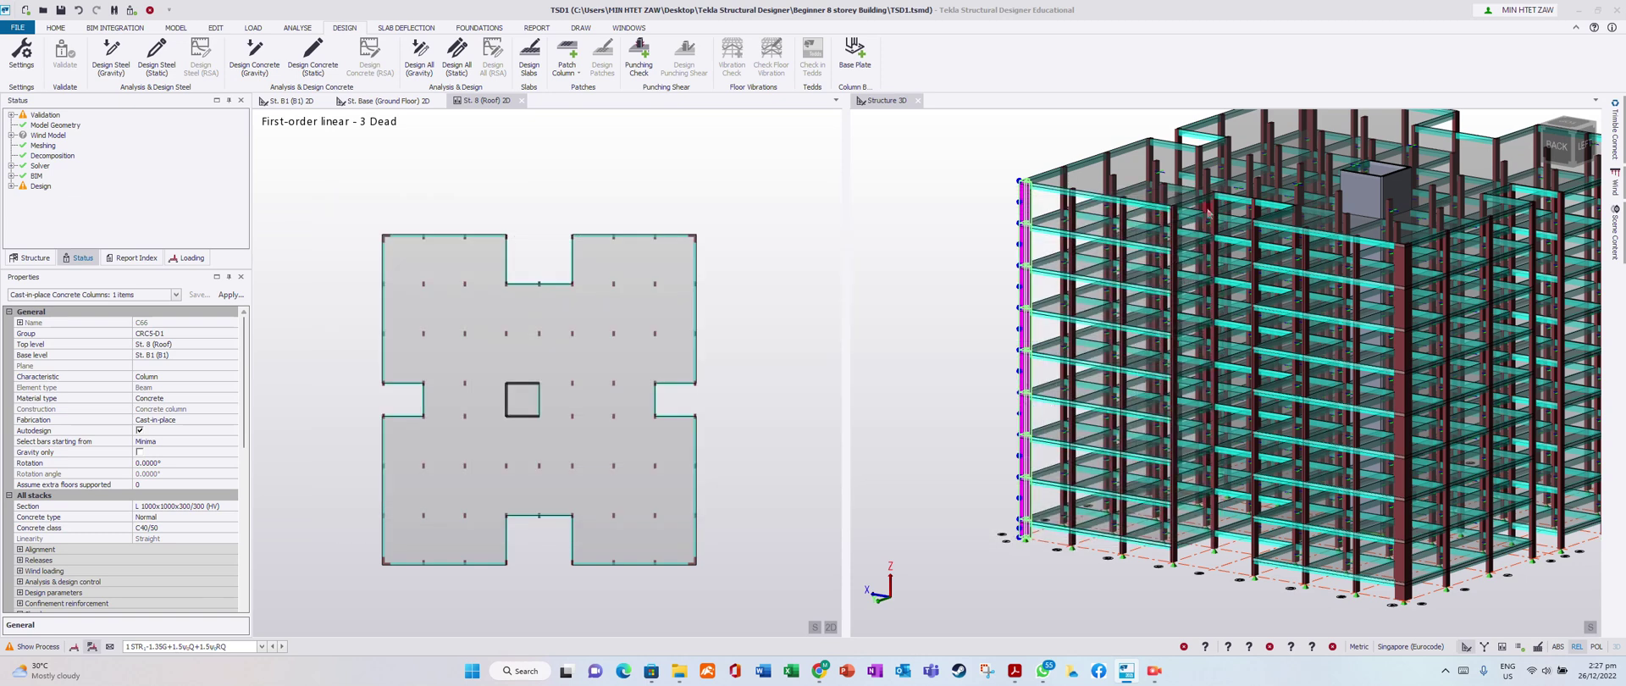
pyautogui.click(992, 367)
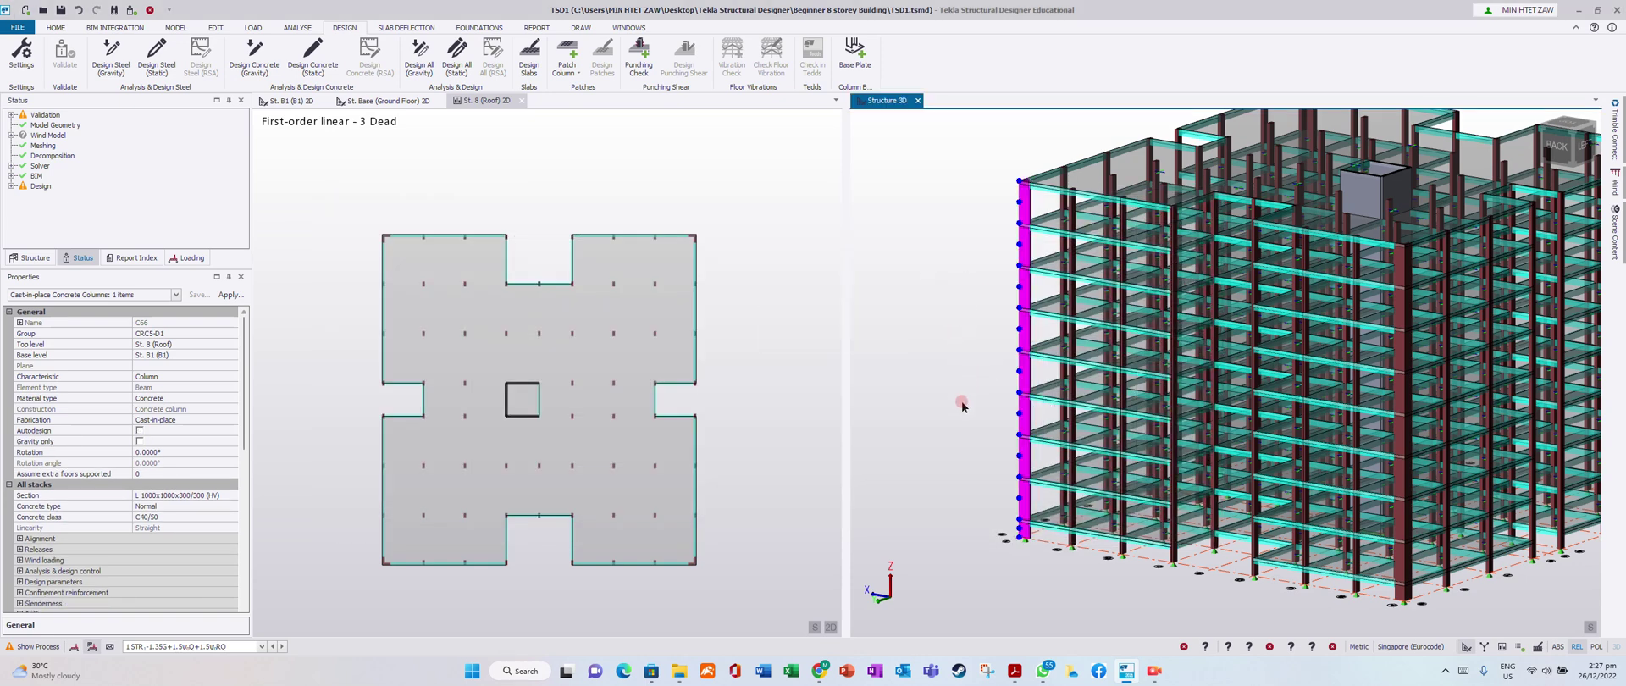
pyautogui.click(952, 487)
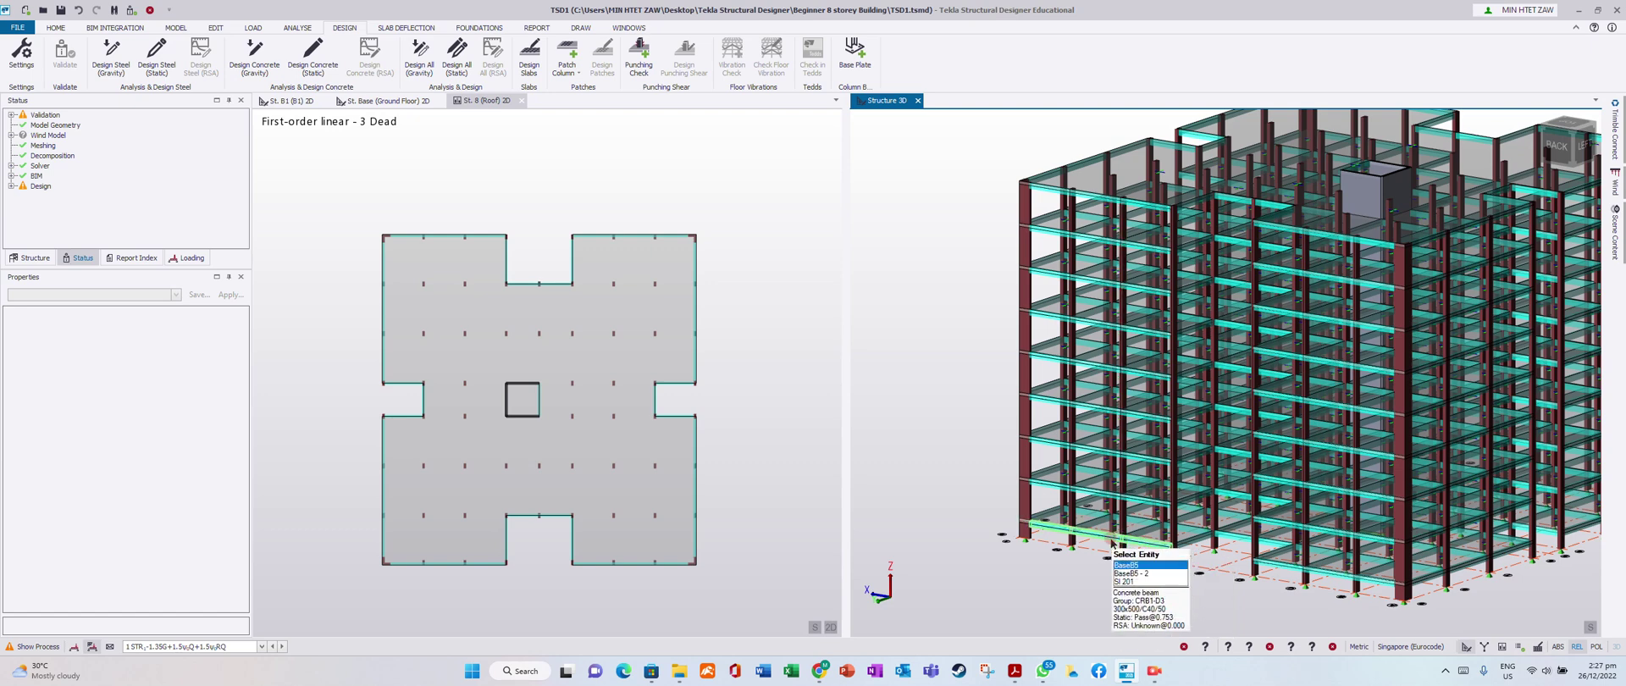
pyautogui.click(1060, 535)
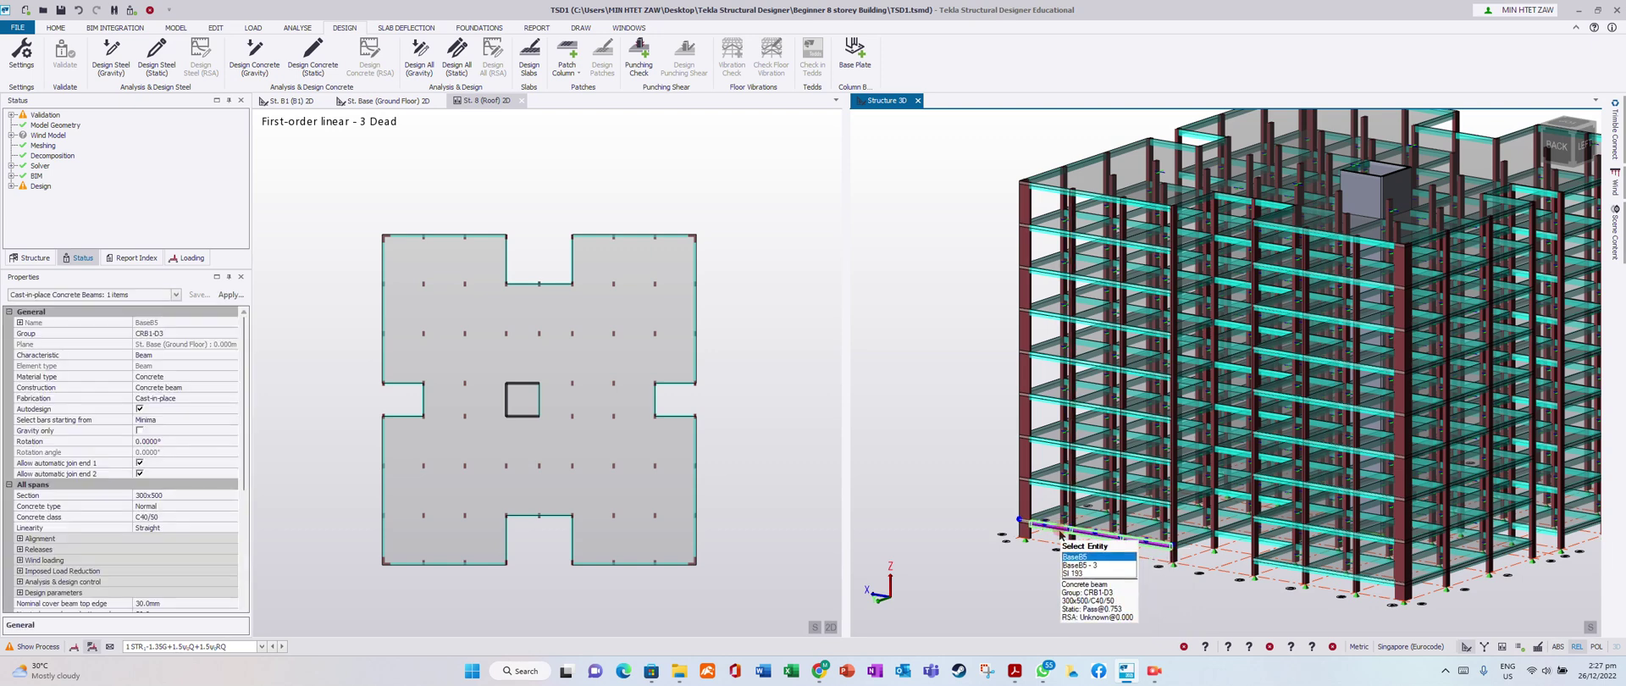
pyautogui.rightClick(1060, 536)
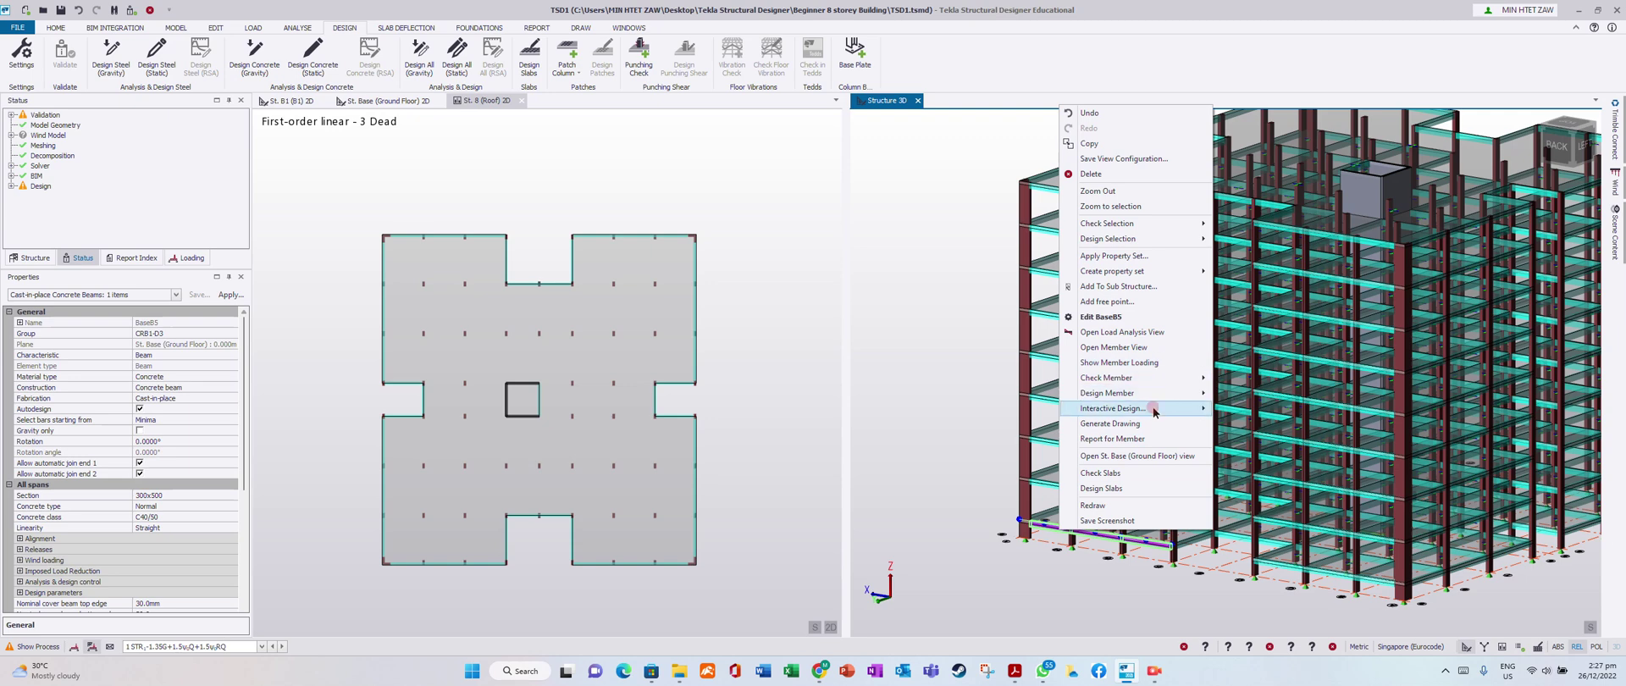
pyautogui.moveTo(1153, 409)
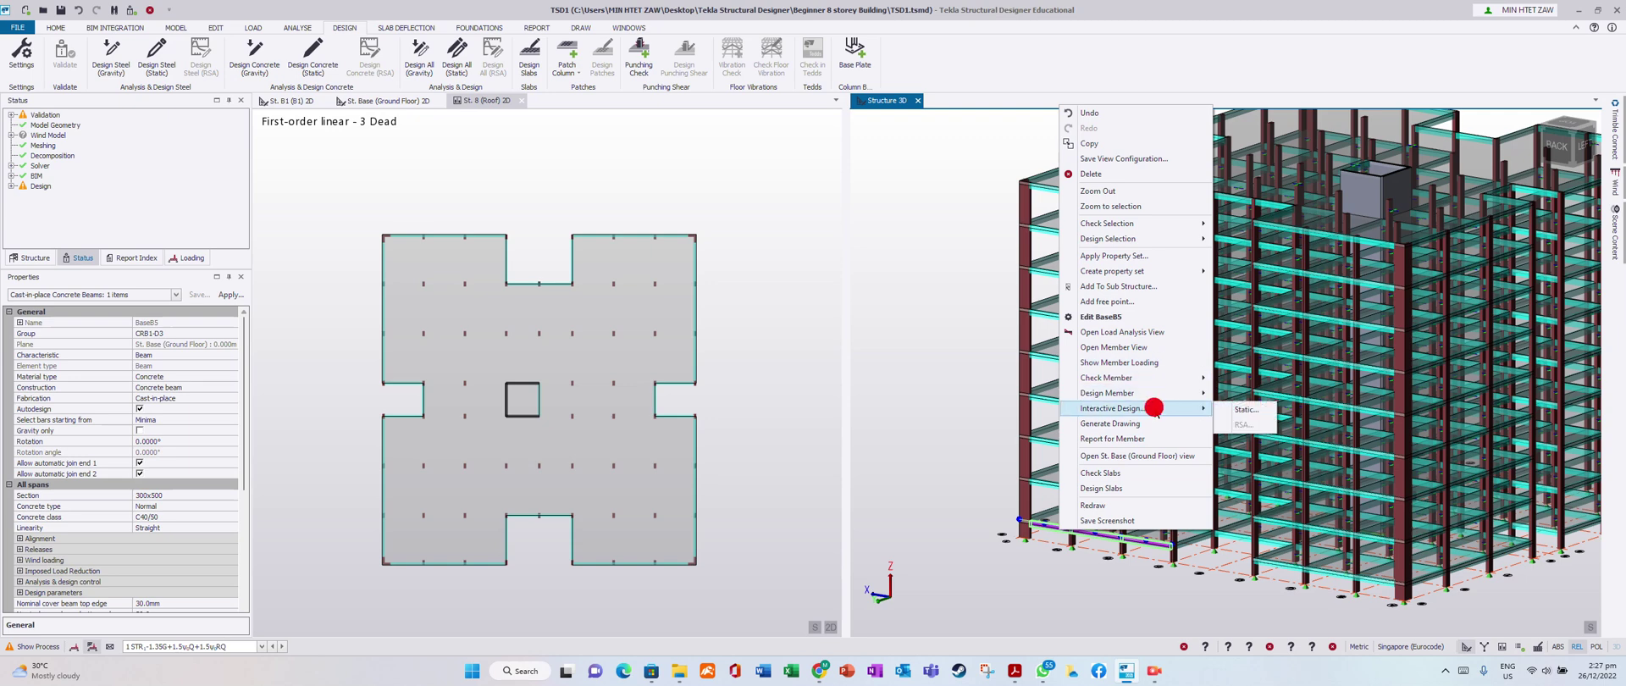
pyautogui.click(1245, 410)
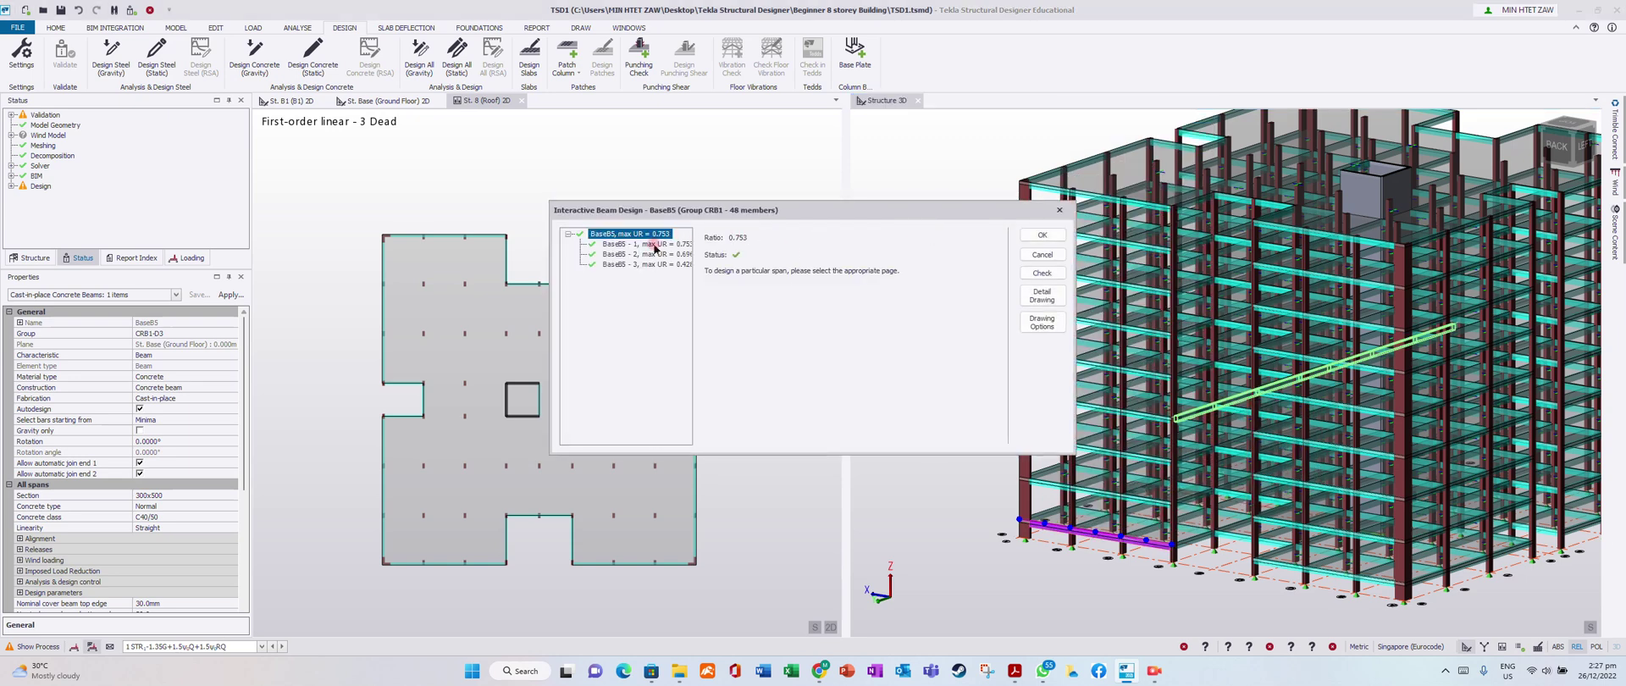
# Step: Check BaseB5's three spans with their current reinforcement and close the results
pyautogui.click(652, 244)
pyautogui.click(654, 254)
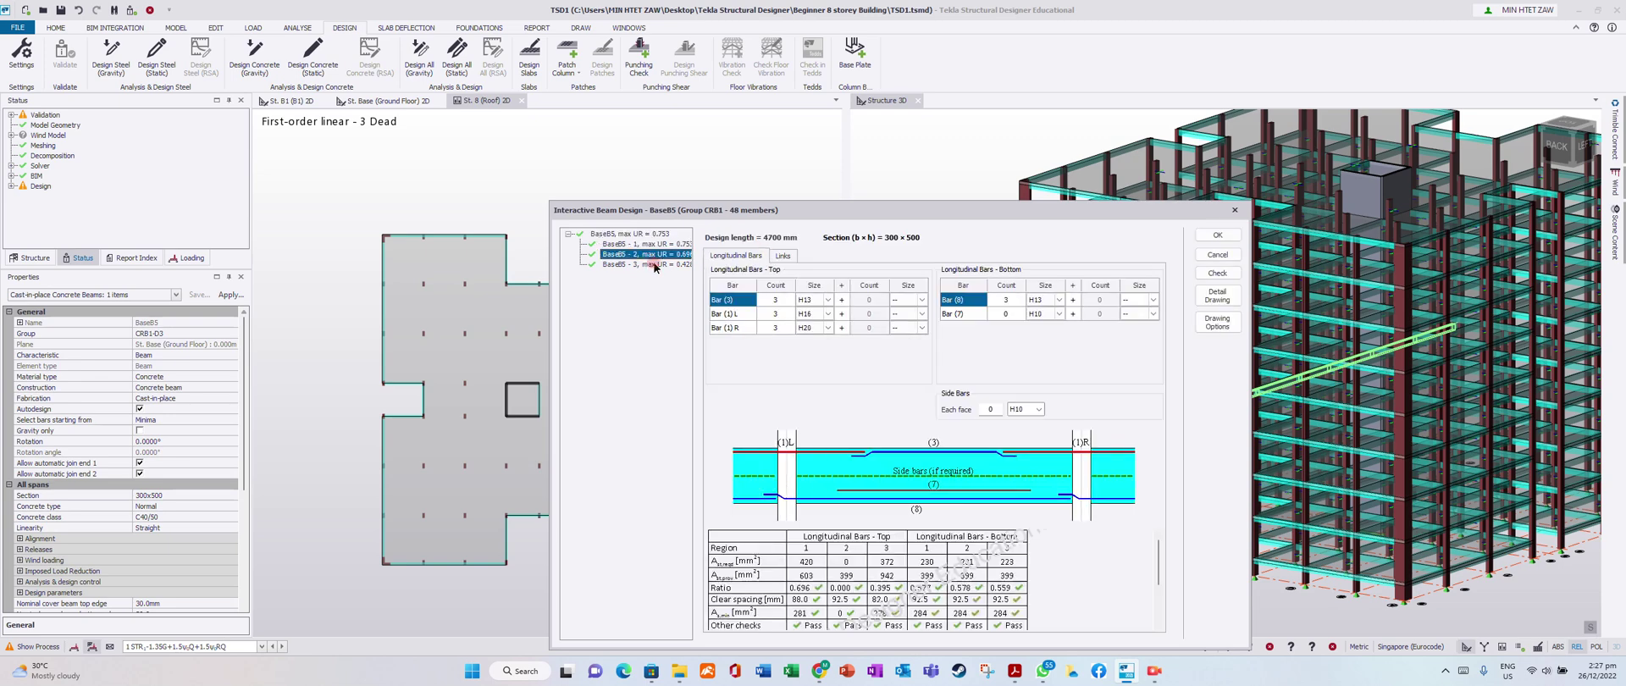
pyautogui.click(654, 265)
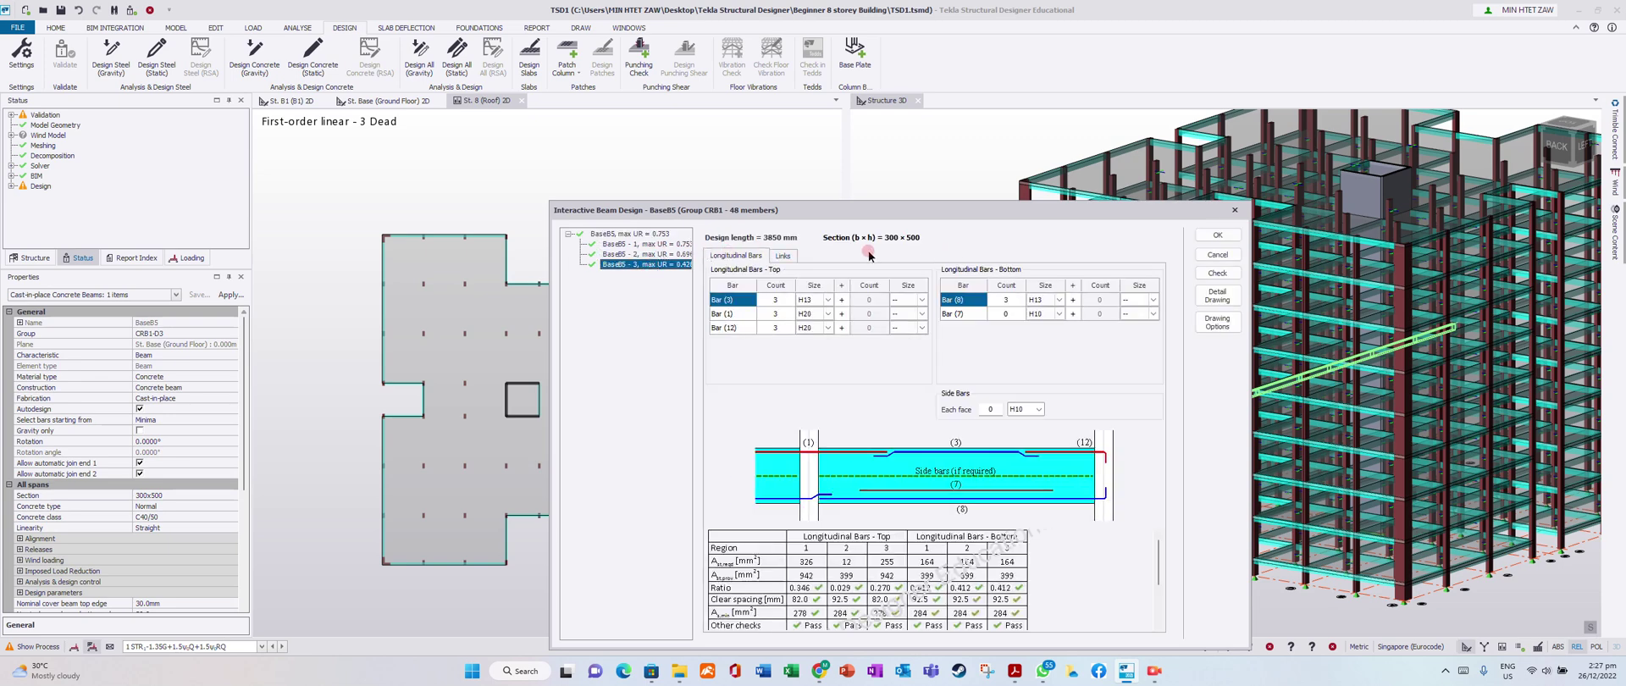
pyautogui.click(708, 342)
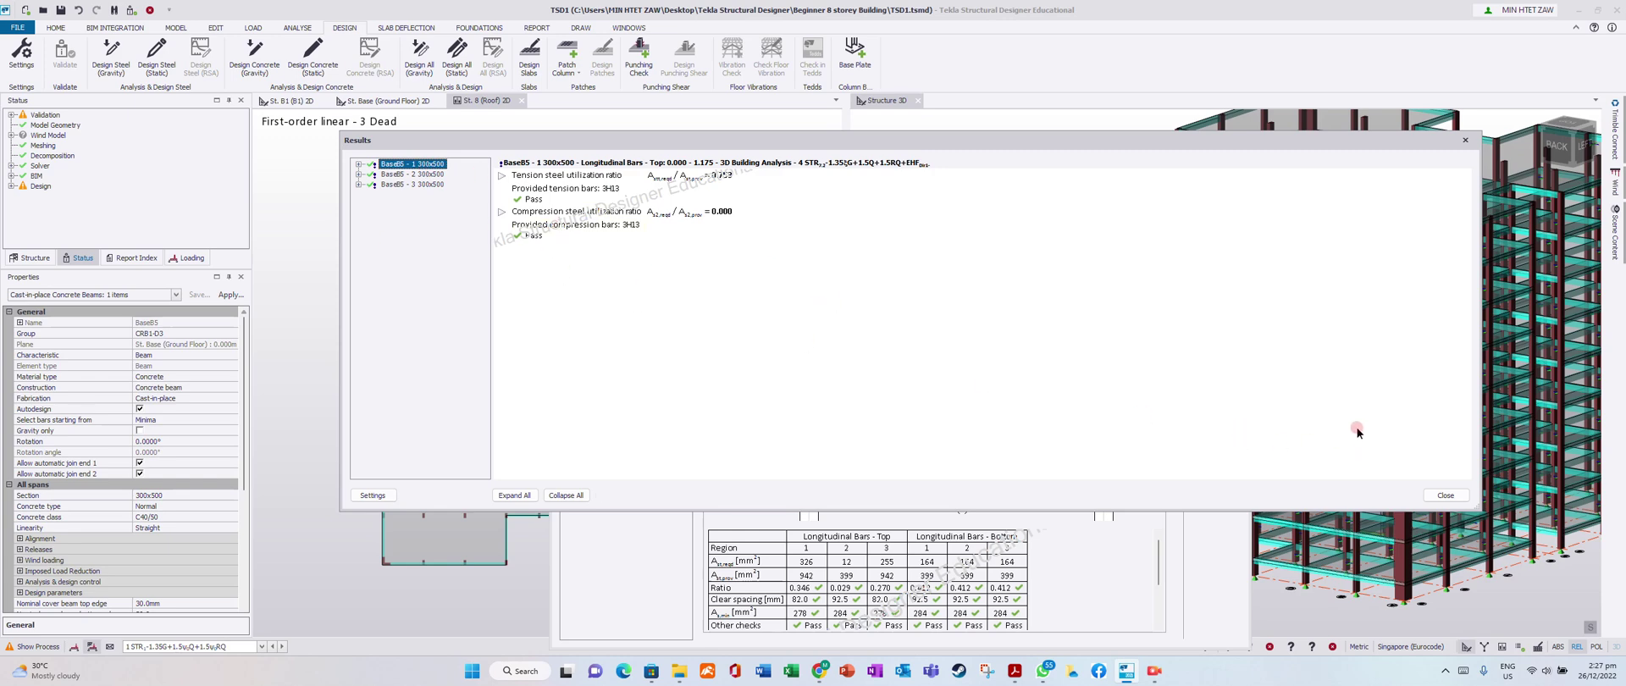
pyautogui.click(1445, 495)
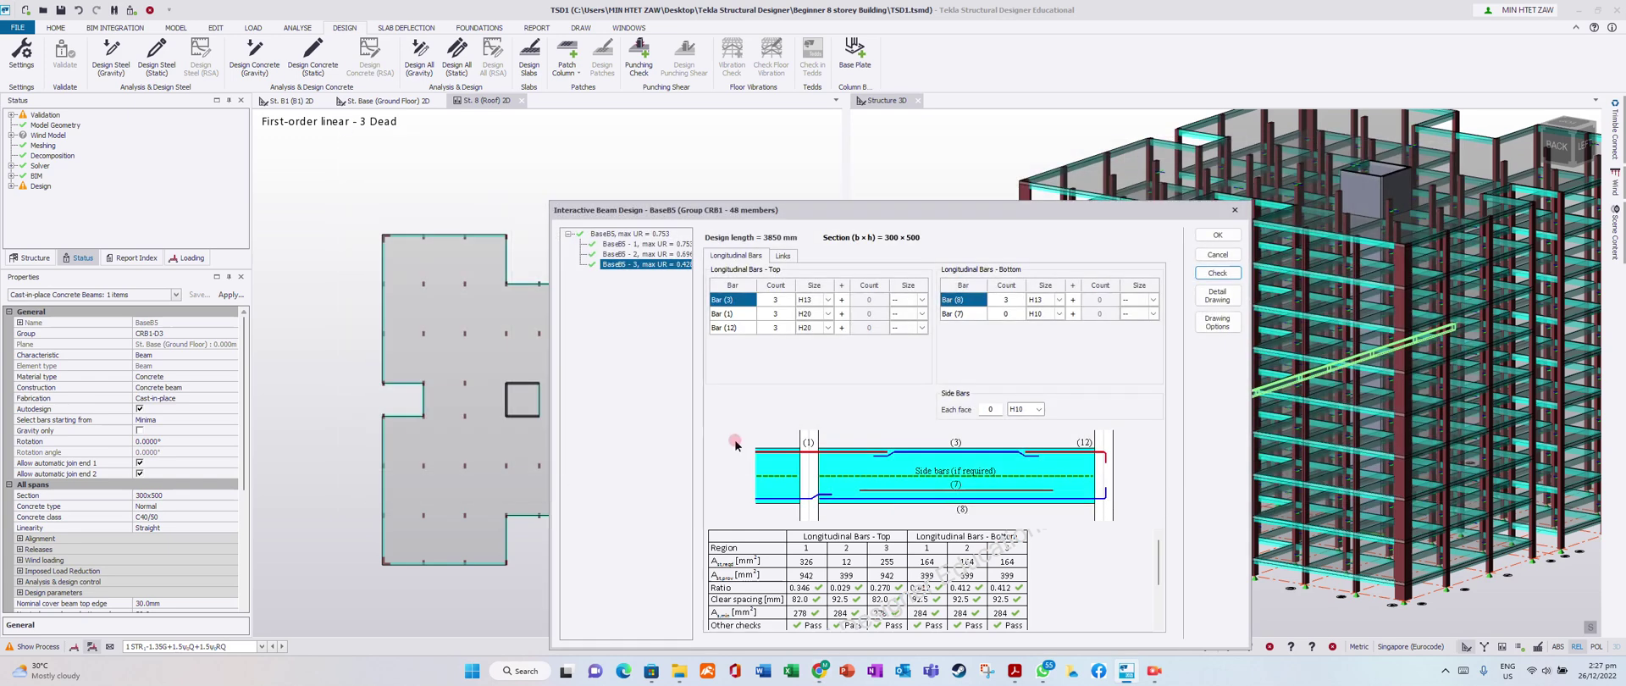
pyautogui.moveTo(724, 212); pyautogui.dragTo(652, 147)
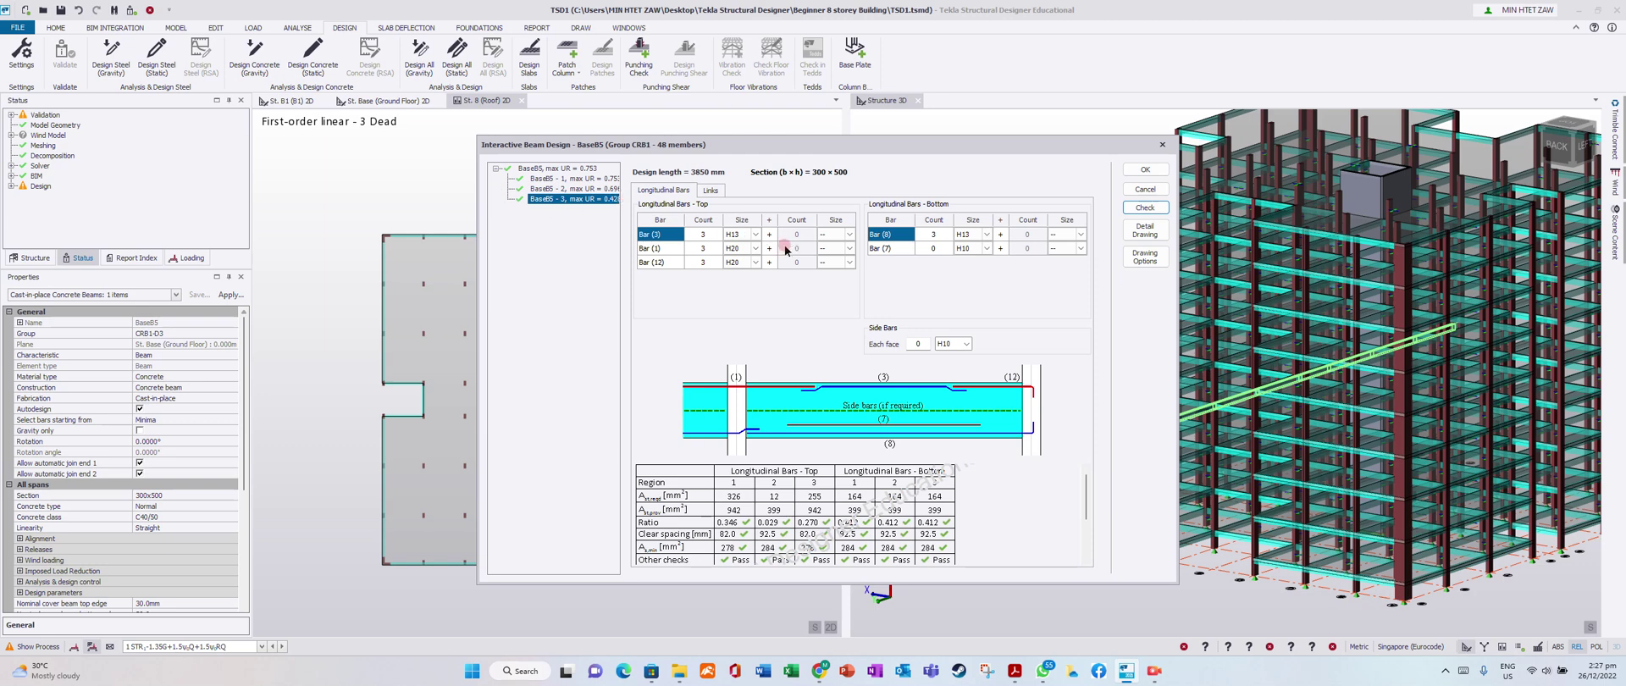
pyautogui.click(1140, 236)
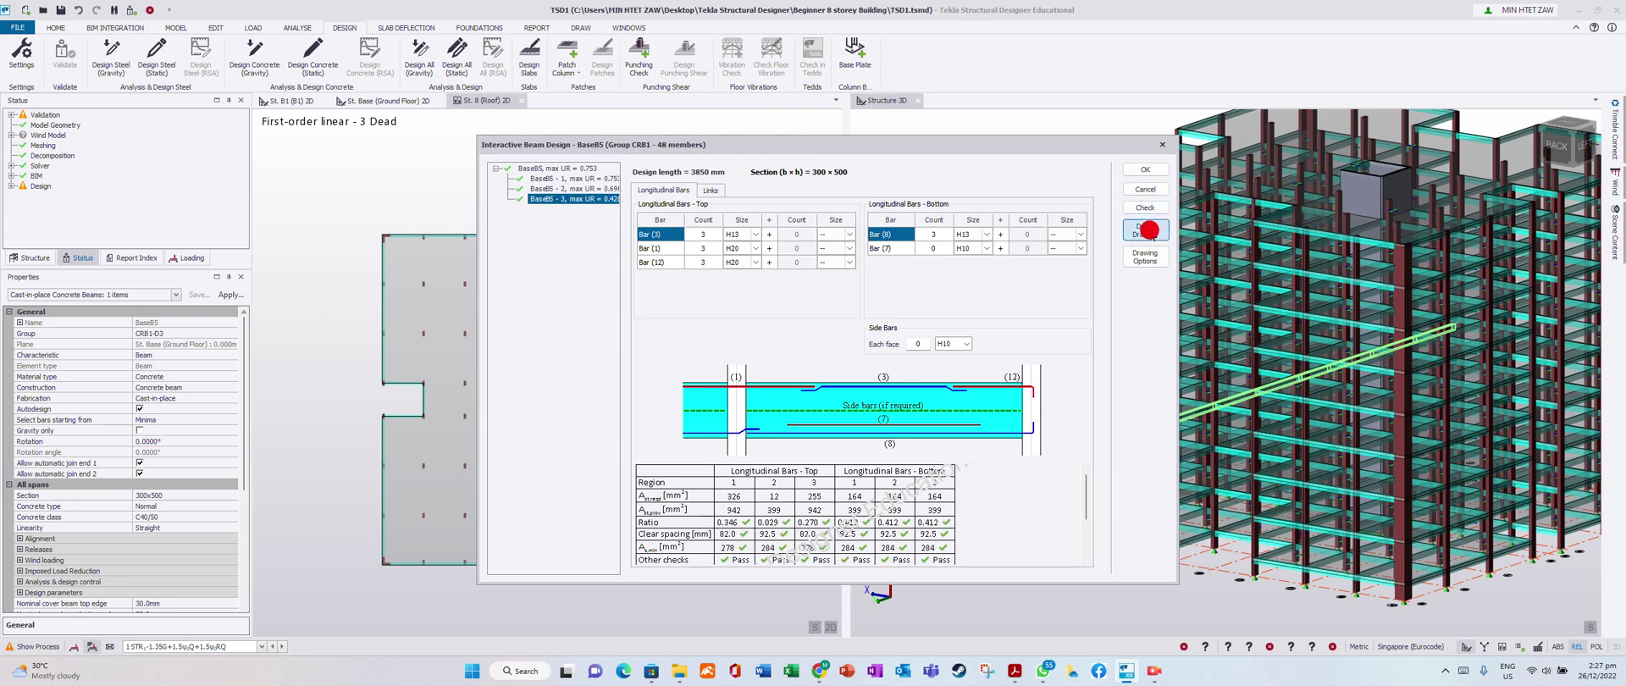
# Step: Export BaseB5's detail drawing to AutoCAD 2022 as BaseB5 detailing.dxf, answering No
pyautogui.click(1076, 288)
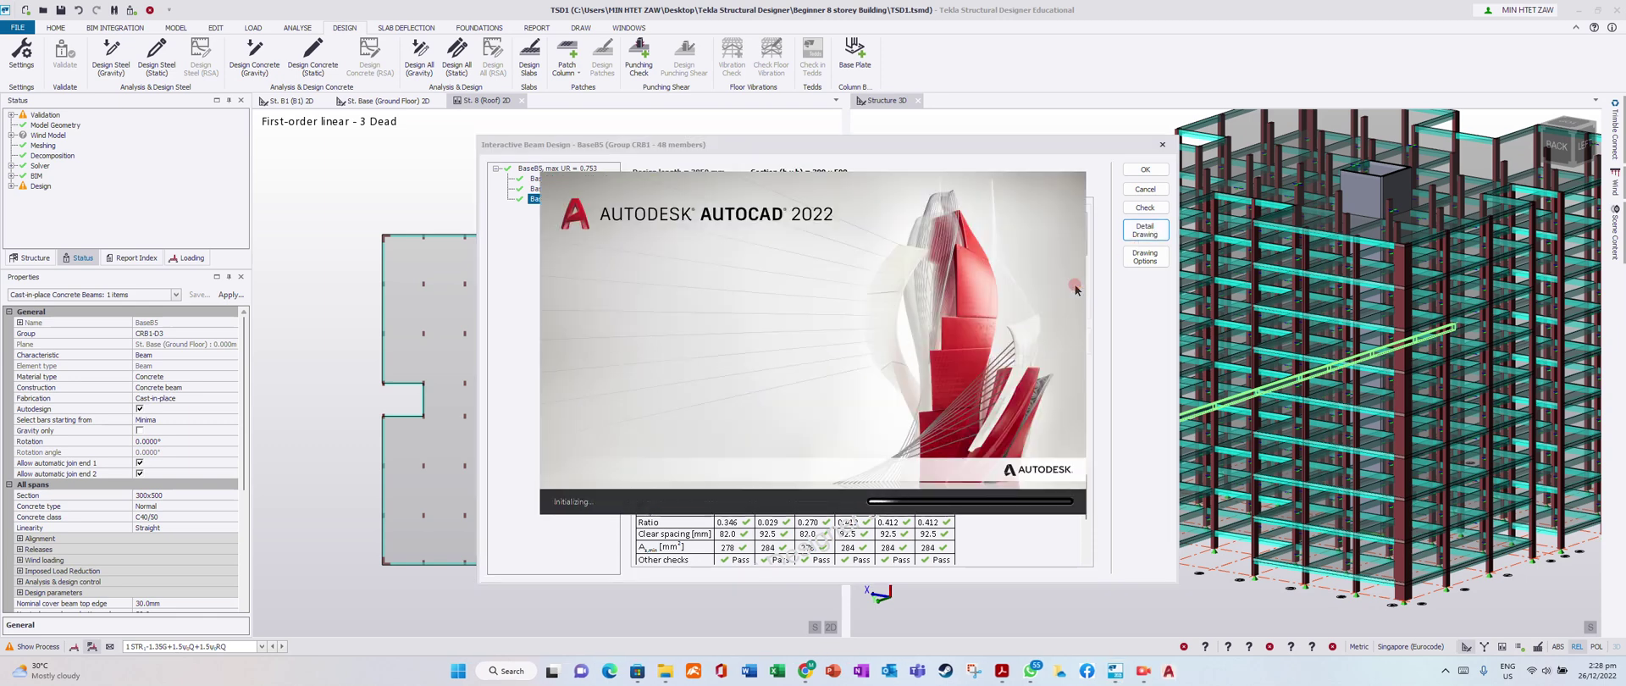
pyautogui.click(726, 231)
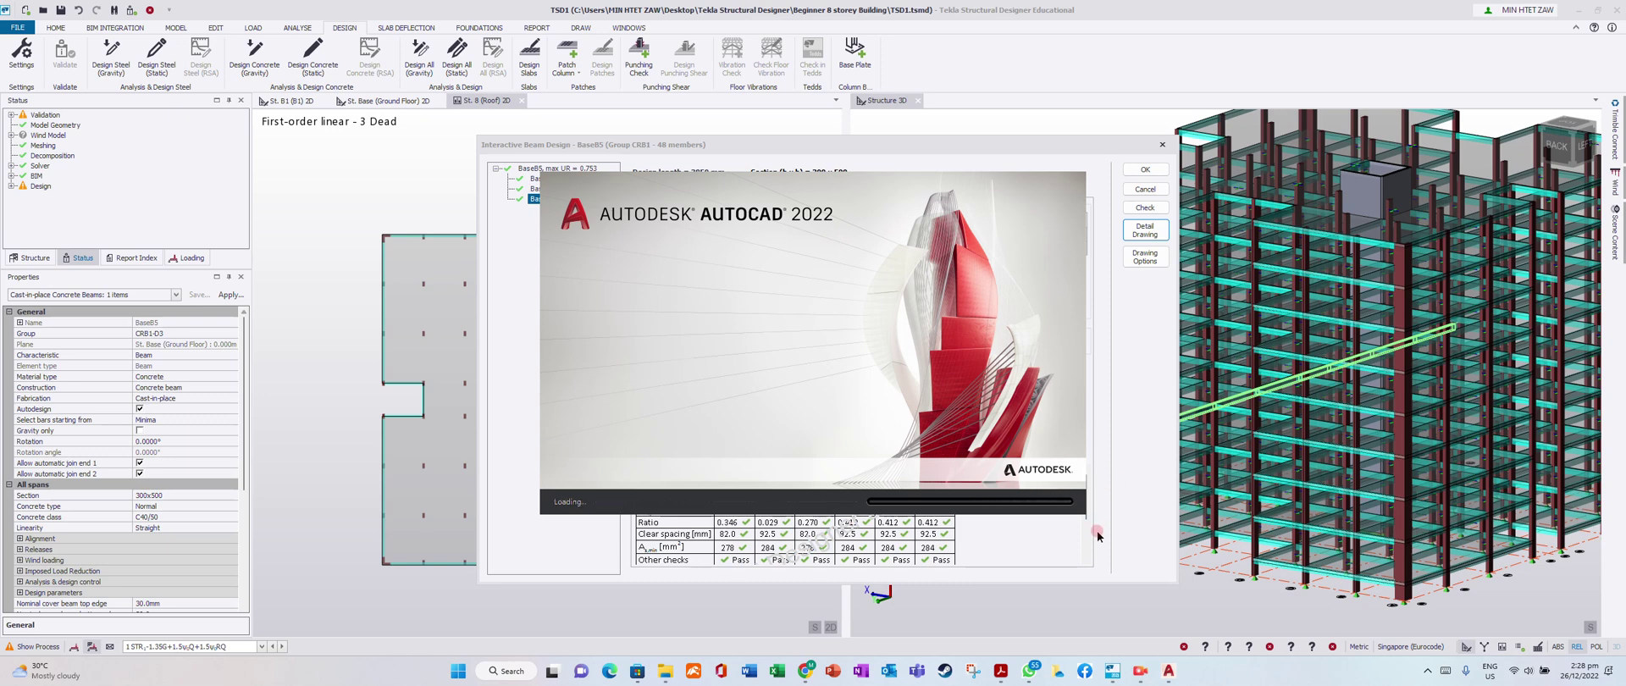
pyautogui.click(1145, 674)
pyautogui.click(1145, 674)
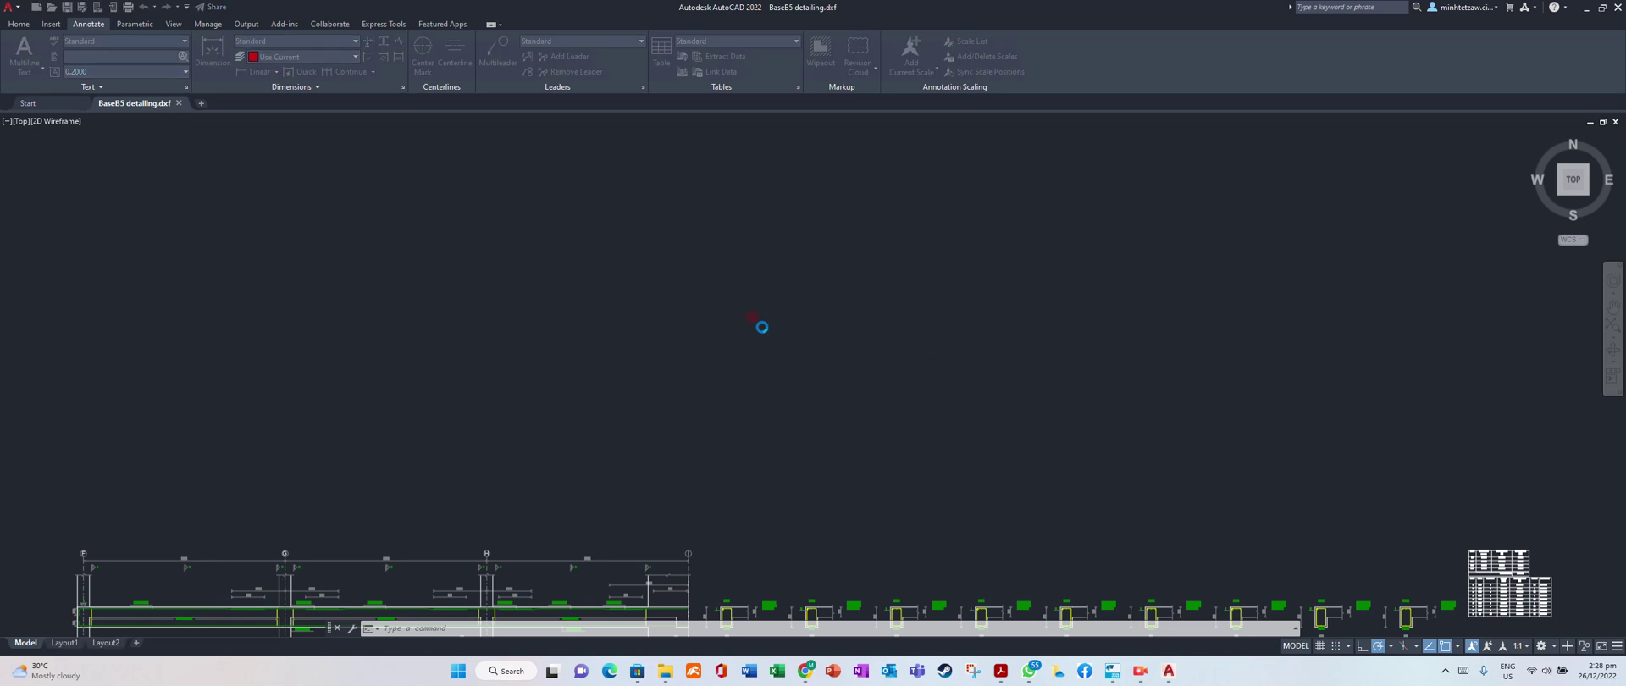
# Step: Dismiss the AutoCAD alert, shift the Tekla beam design window left, and bring up the BaseB5 detailing drawing
pyautogui.click(889, 362)
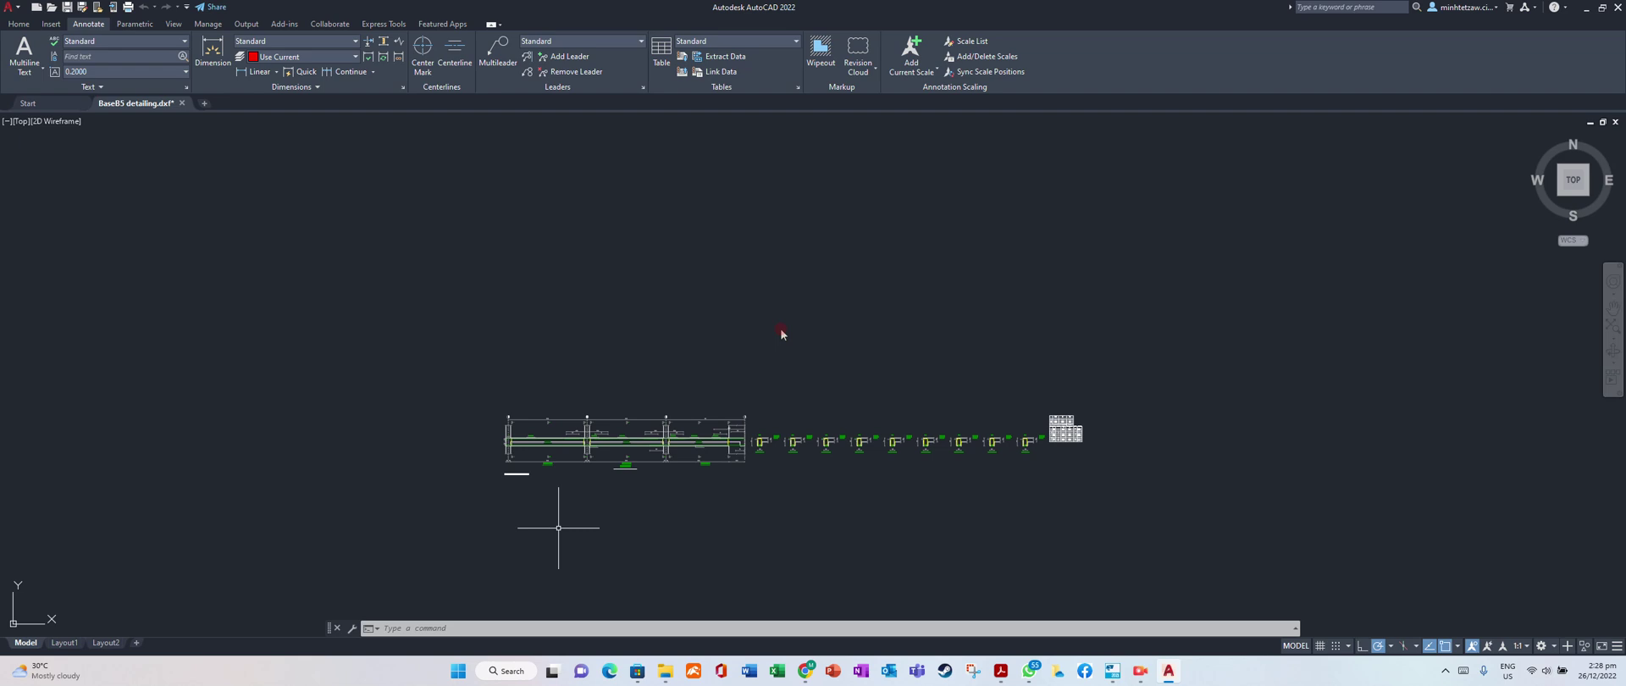
pyautogui.click(1110, 672)
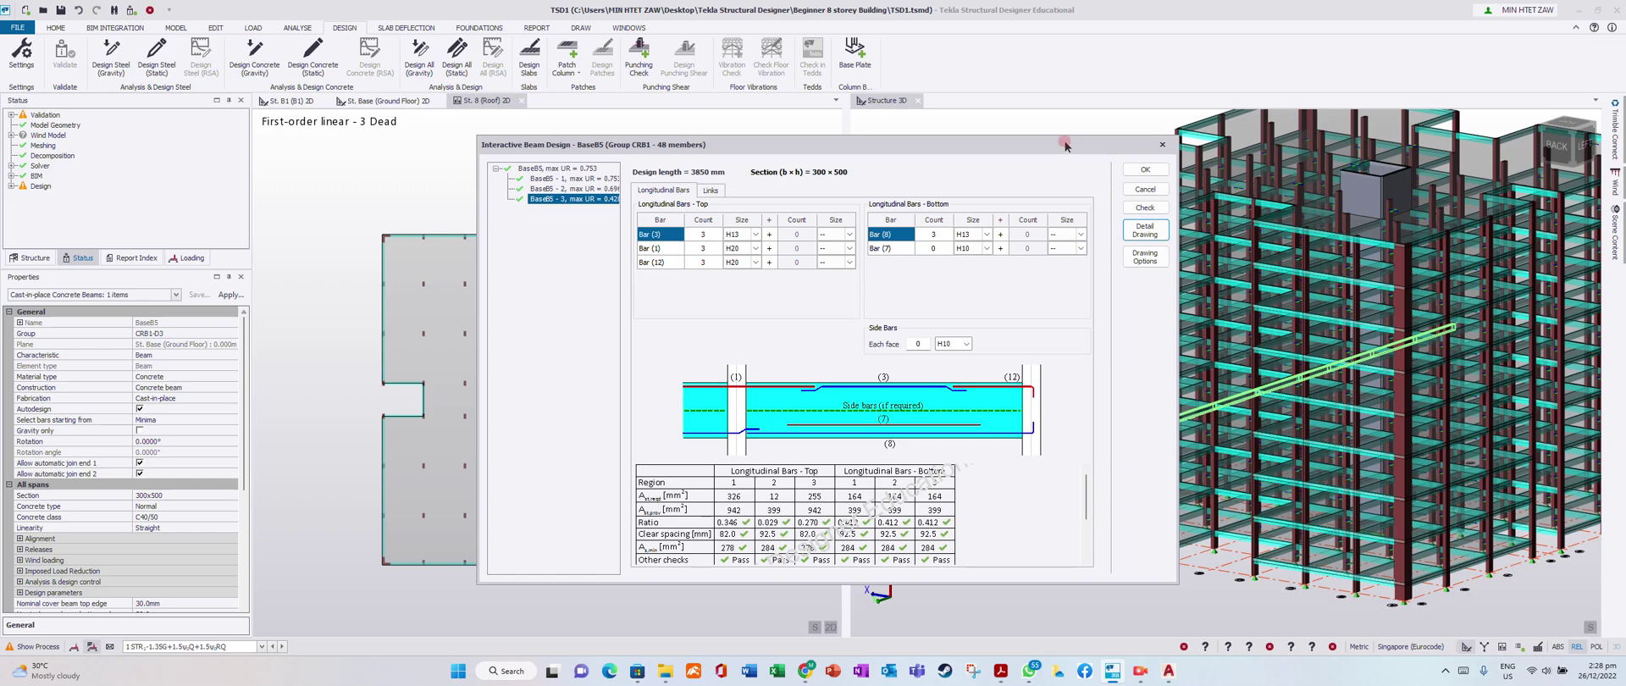
pyautogui.moveTo(1065, 141); pyautogui.dragTo(844, 151)
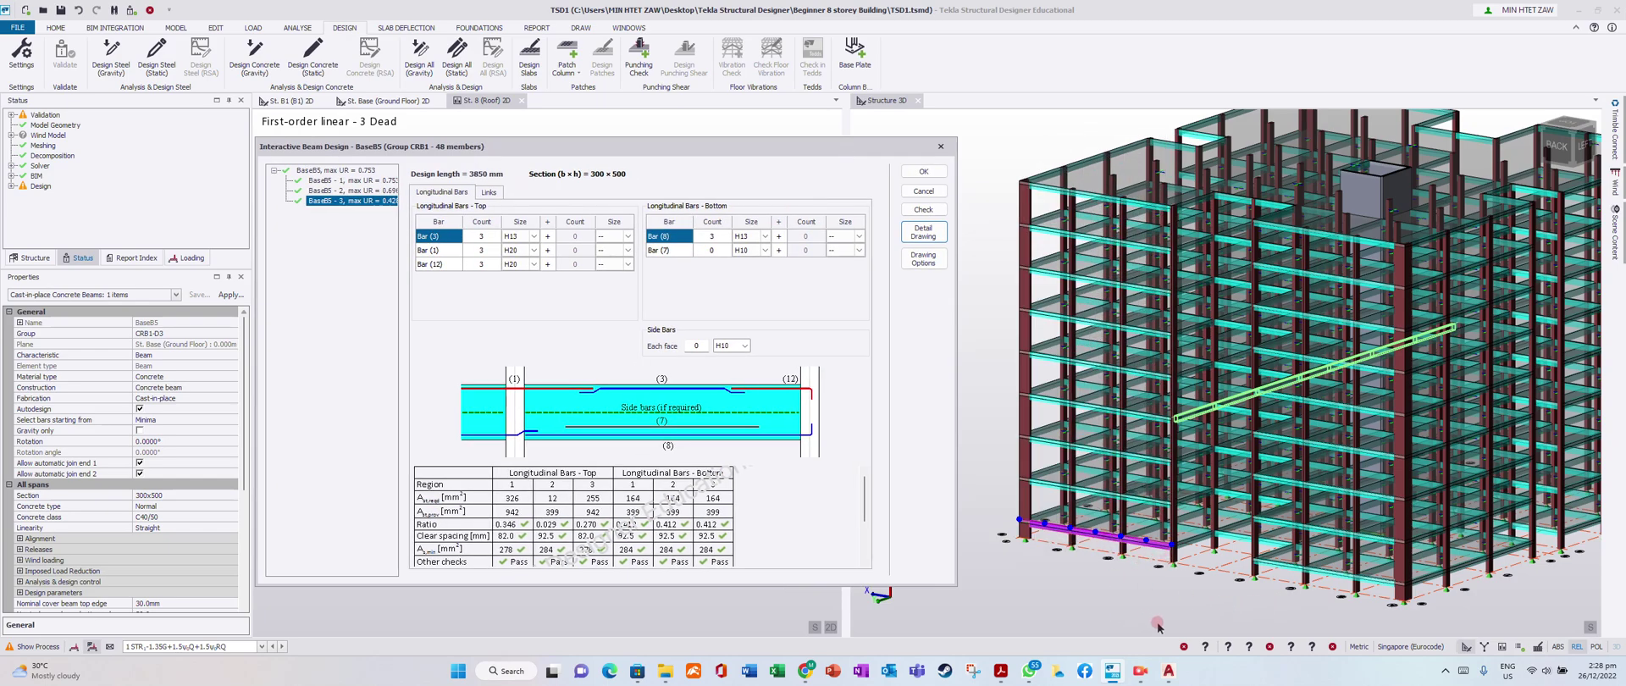
pyautogui.click(1168, 670)
# Step: Zoom around the drawing to inspect bar labels like 3H16-2 (T1), 3H13-7 (B1) and 17×H8-9-300 links
pyautogui.scroll(3, 542, 474)
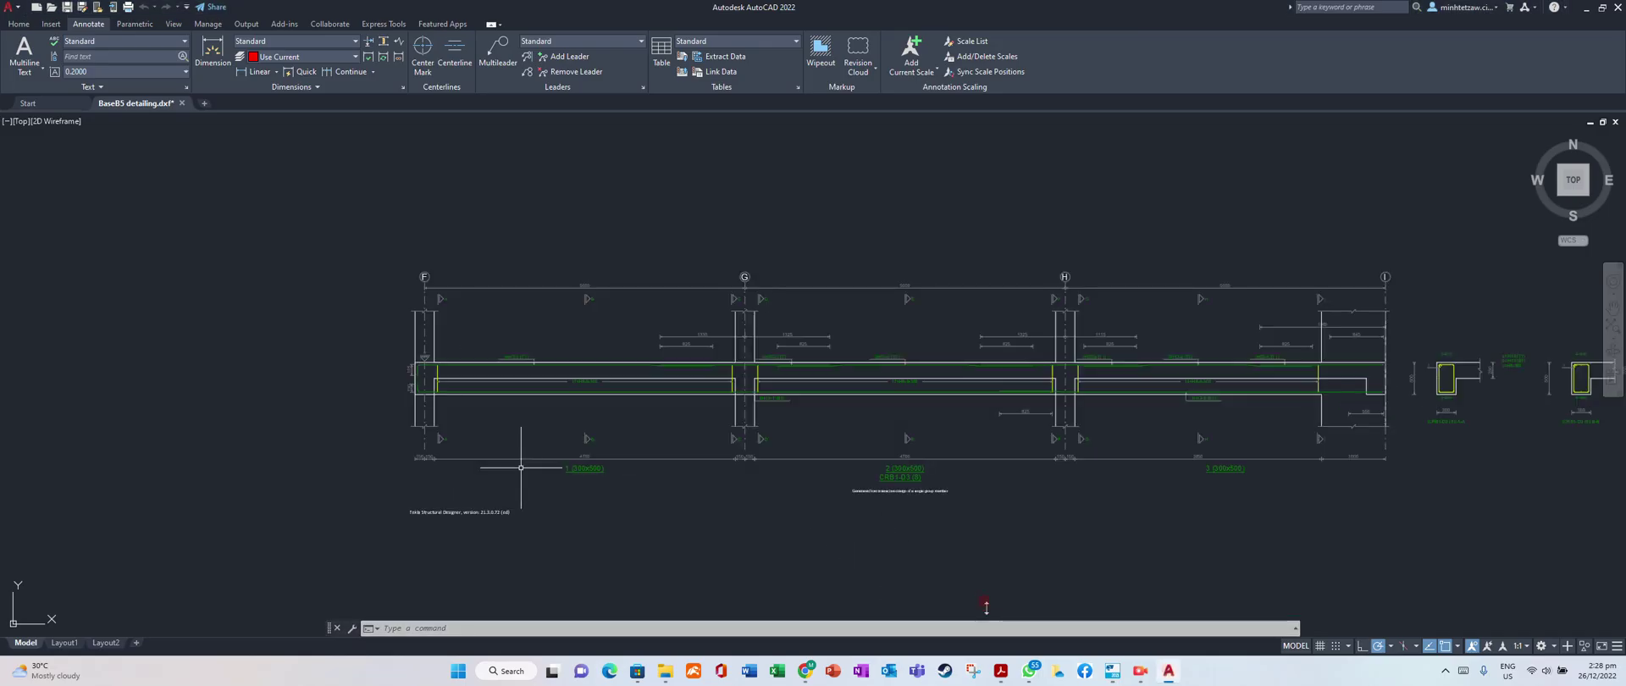
pyautogui.scroll(2, 441, 434)
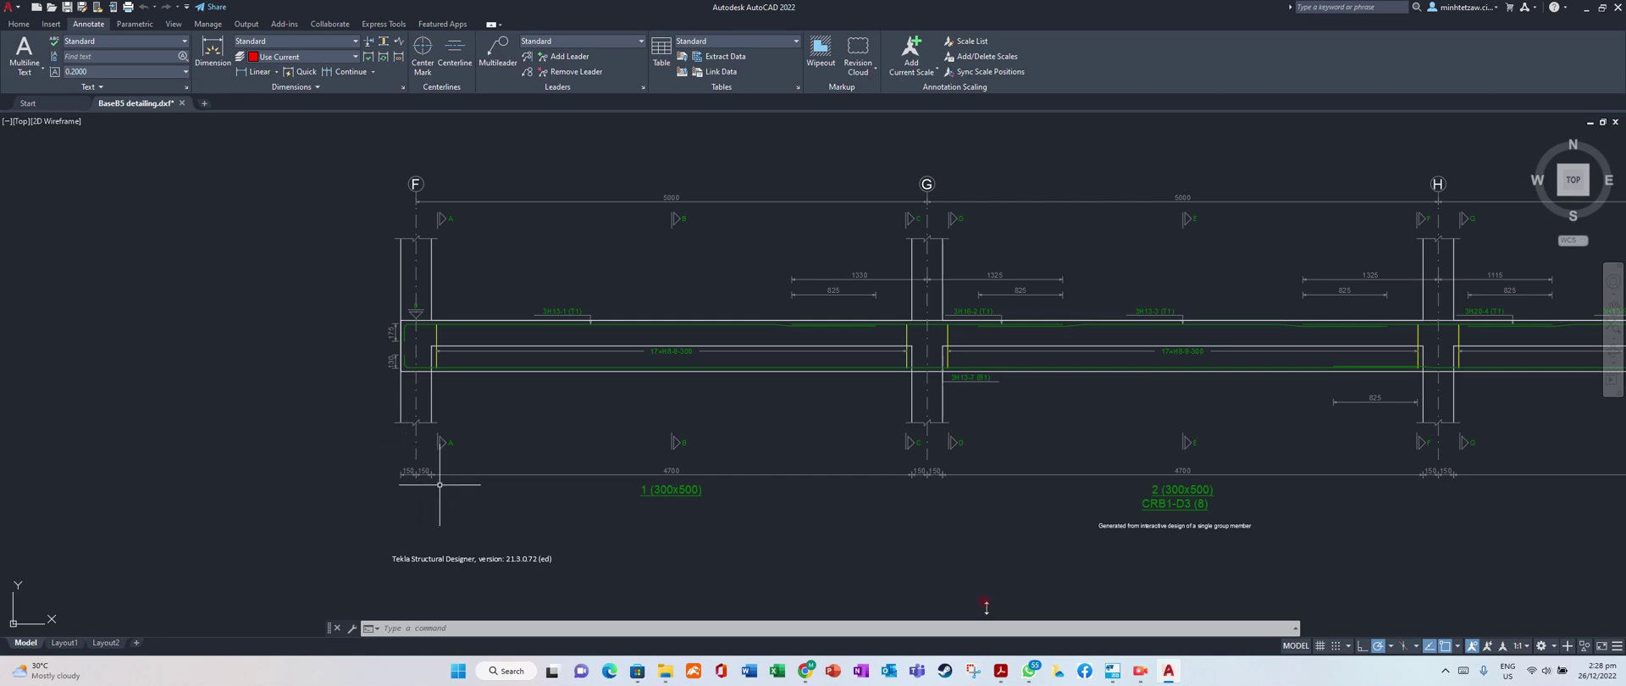
pyautogui.scroll(-3, 376, 488)
pyautogui.scroll(6, 881, 491)
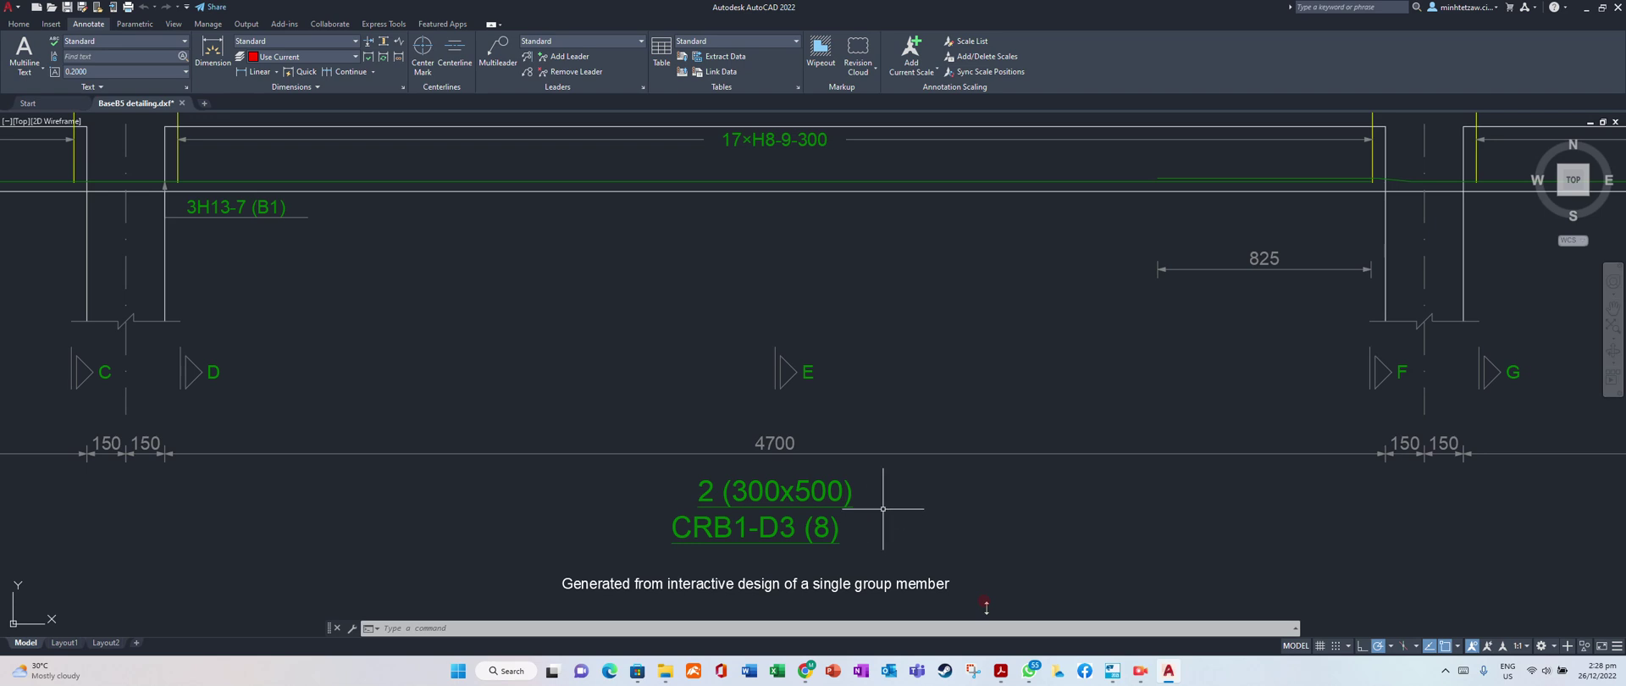
pyautogui.scroll(-2, 866, 495)
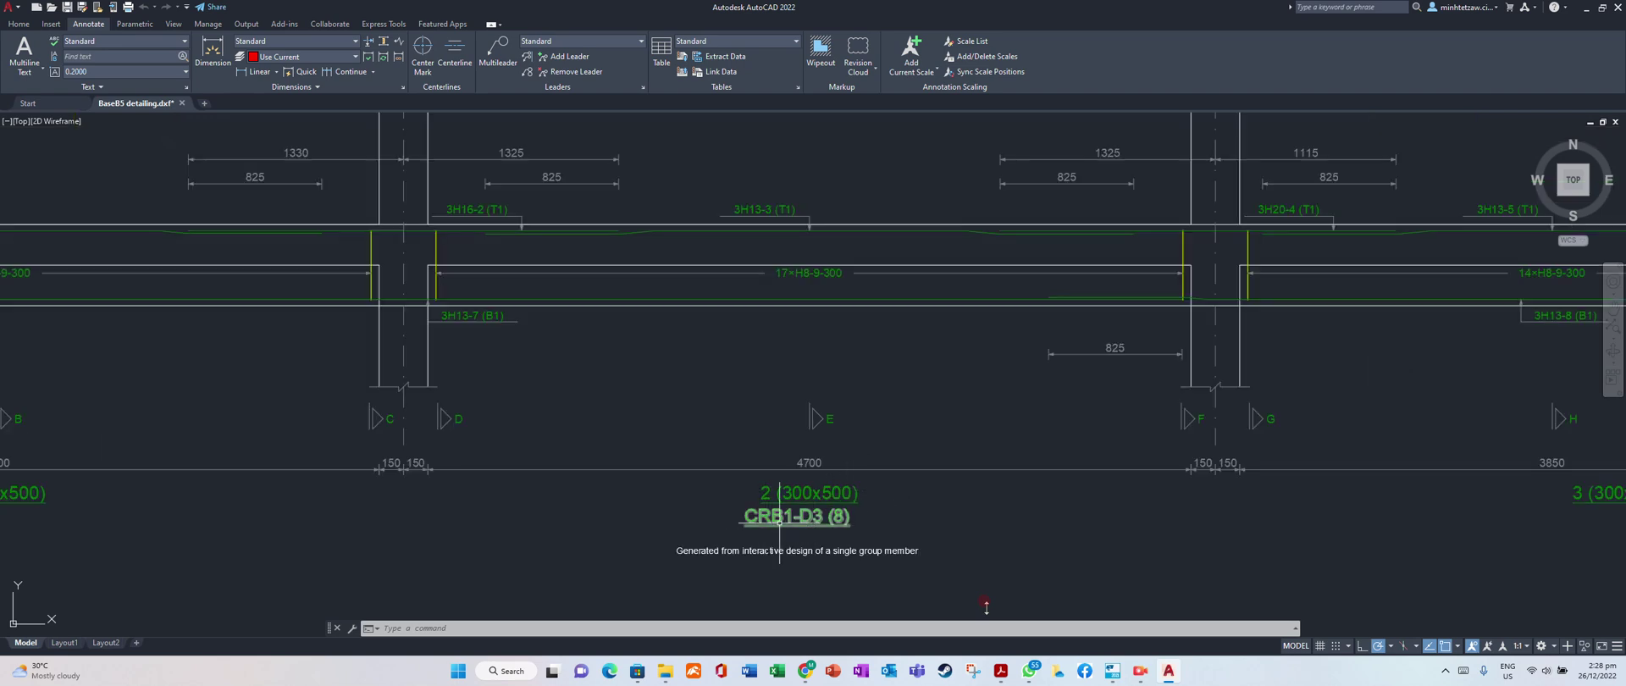
pyautogui.scroll(-6, 735, 525)
pyautogui.scroll(-3, 495, 423)
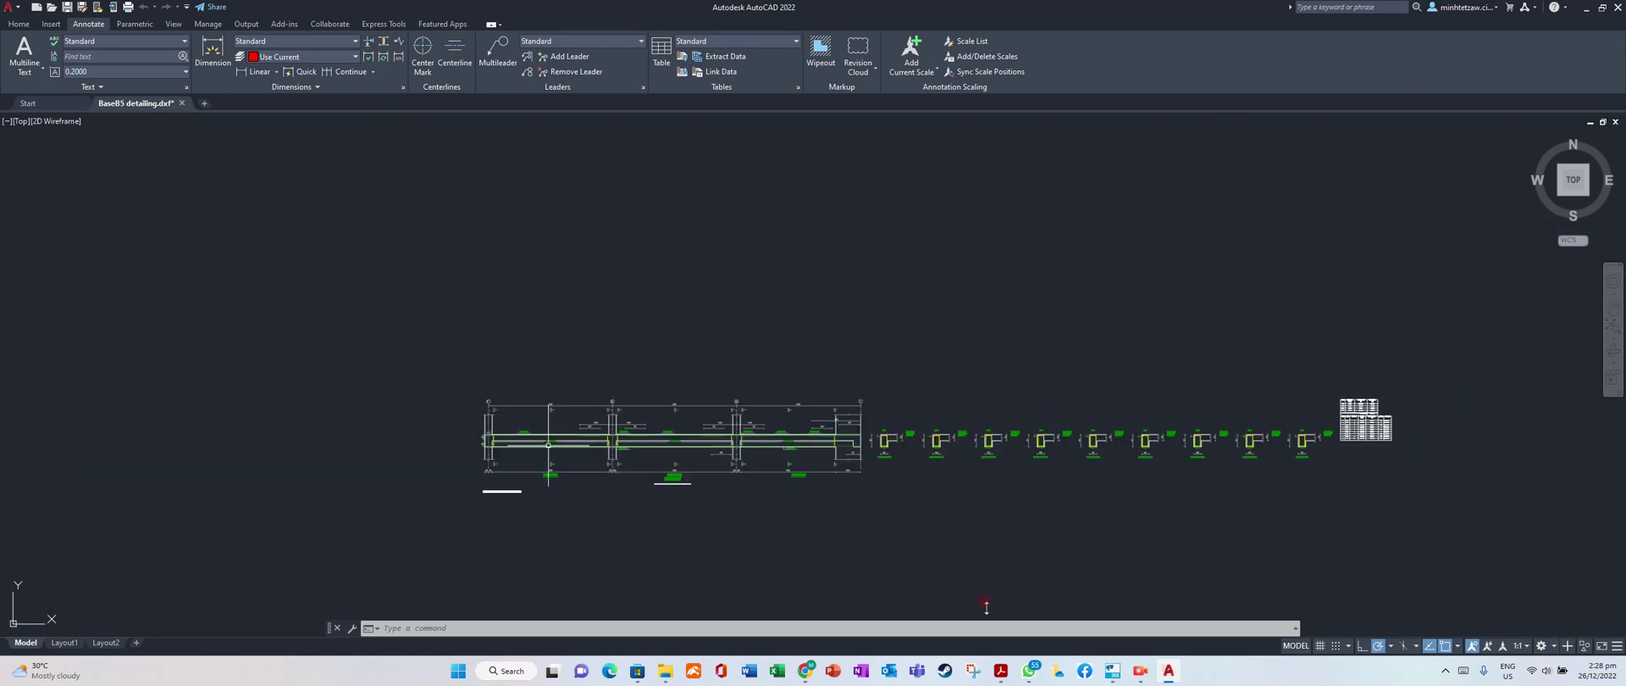
pyautogui.scroll(6, 547, 445)
pyautogui.scroll(5, 398, 422)
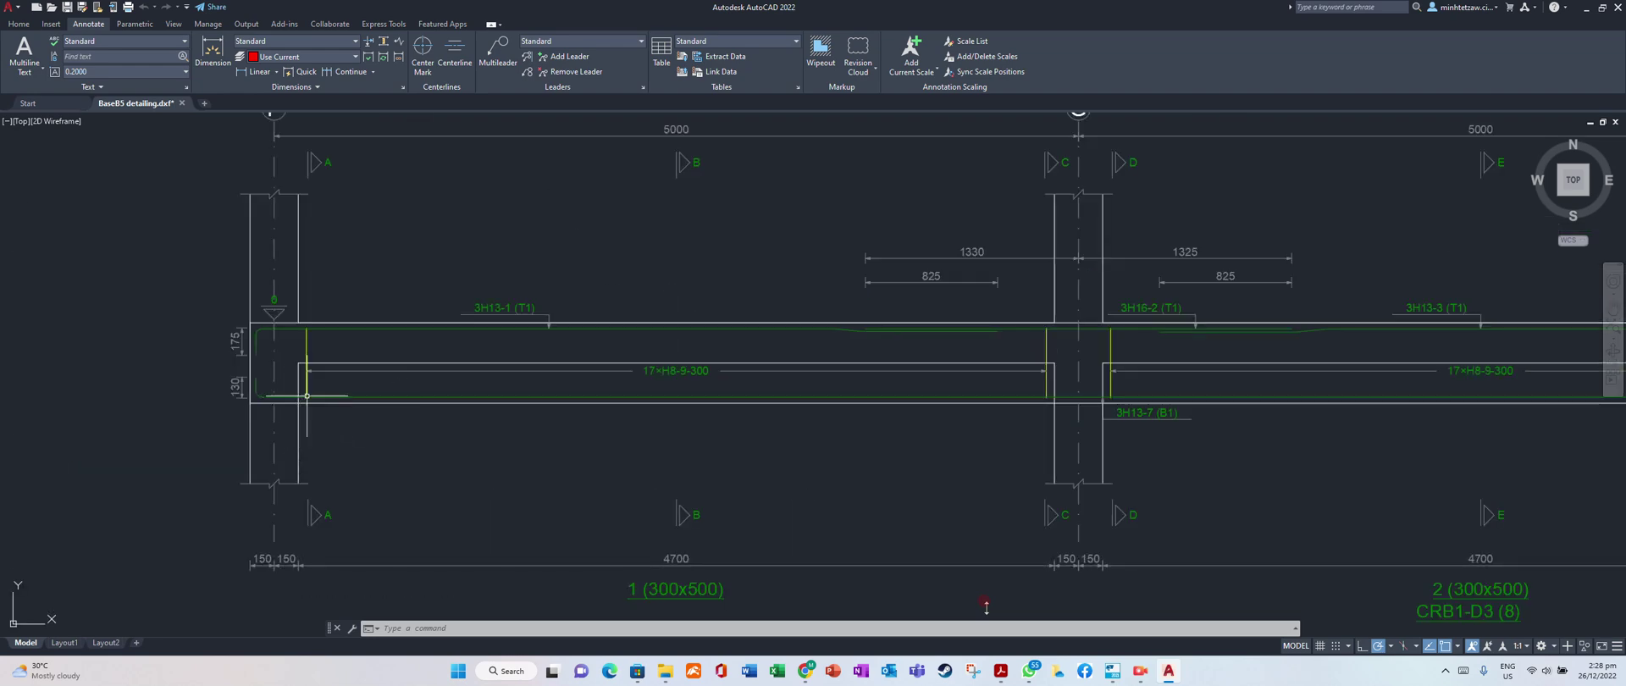
pyautogui.scroll(-3, 314, 402)
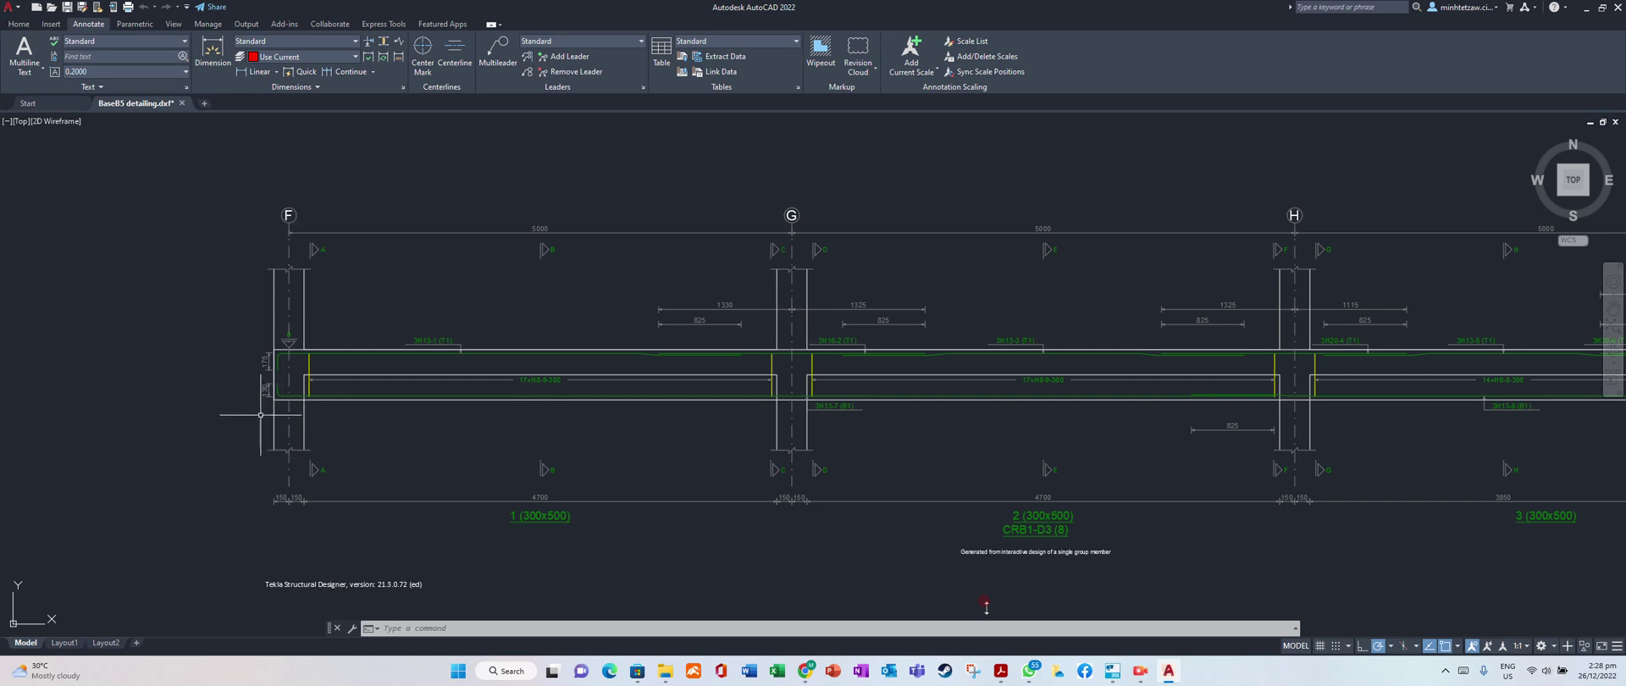
pyautogui.scroll(4, 260, 414)
pyautogui.scroll(-2, 365, 457)
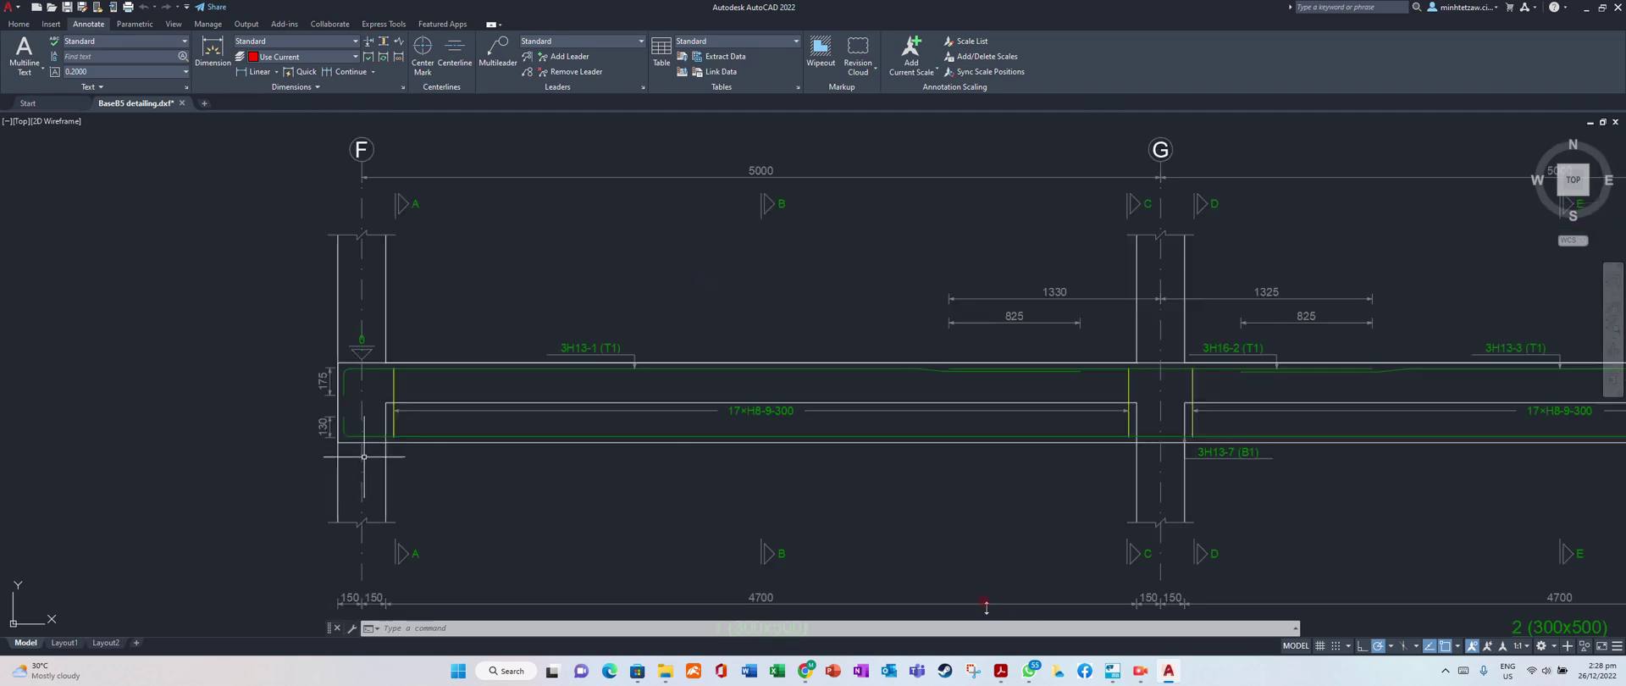
pyautogui.scroll(-5, 381, 391)
pyautogui.scroll(4, 677, 384)
pyautogui.scroll(-2, 919, 372)
pyautogui.scroll(3, 378, 391)
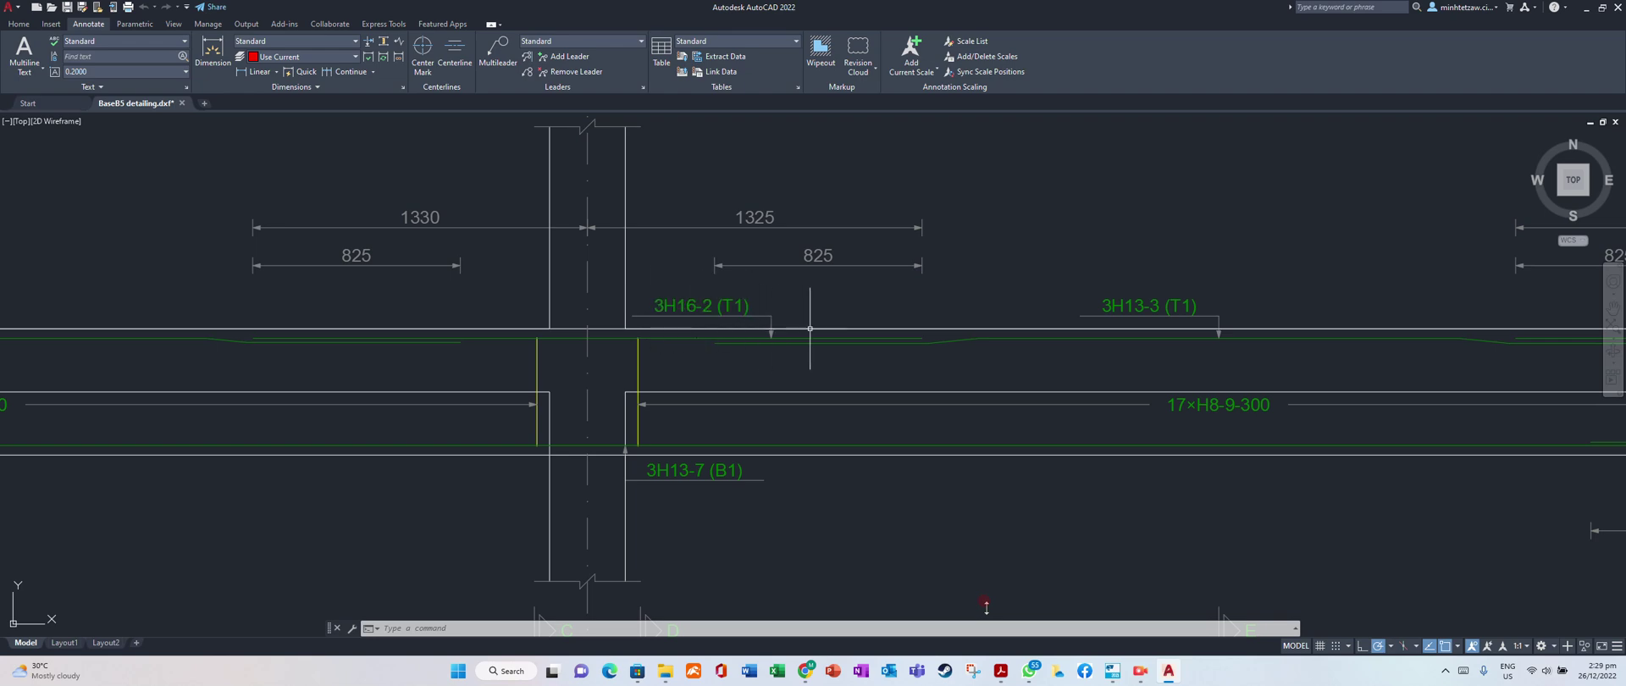
pyautogui.scroll(-5, 739, 307)
pyautogui.scroll(9, 736, 387)
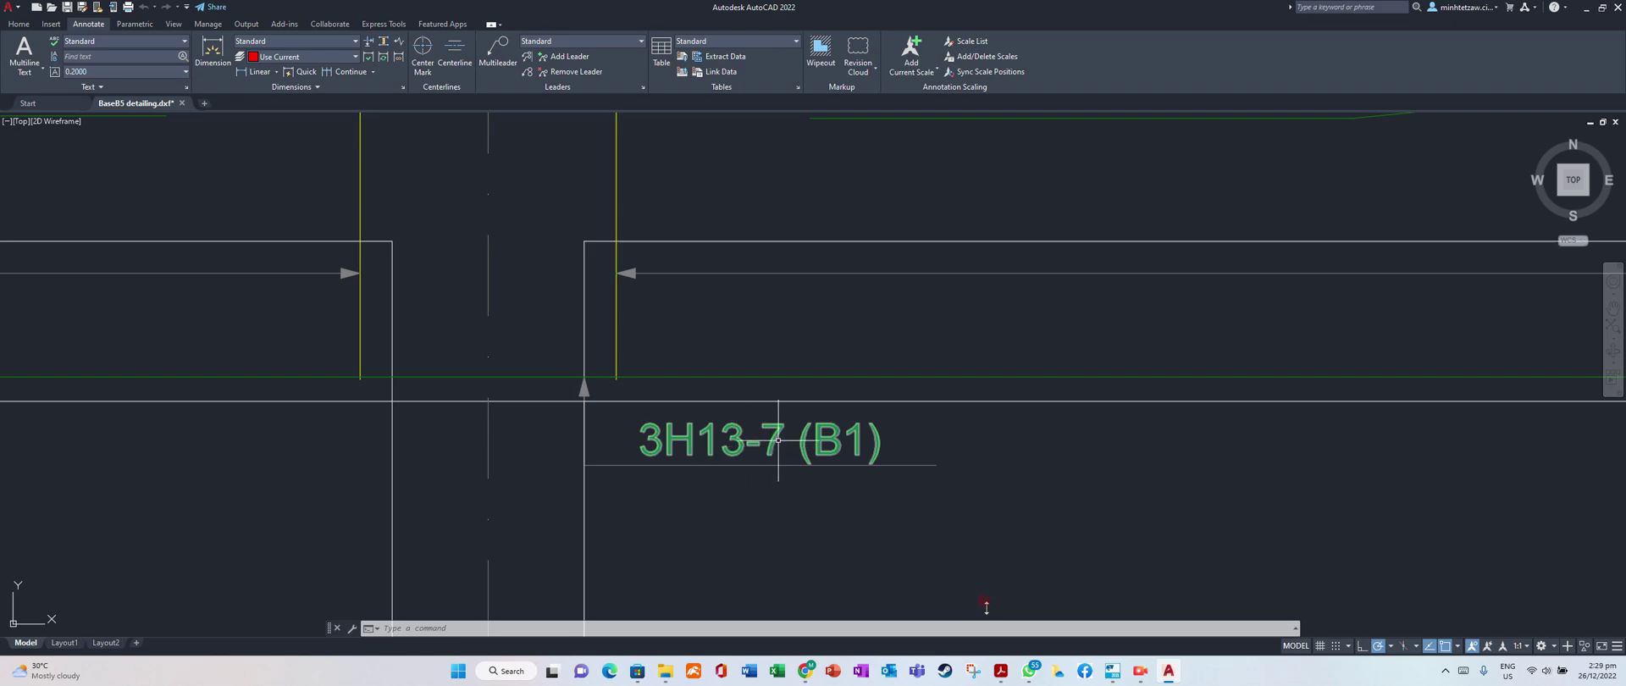
pyautogui.scroll(-2, 693, 473)
pyautogui.scroll(-5, 693, 474)
pyautogui.scroll(6, 689, 465)
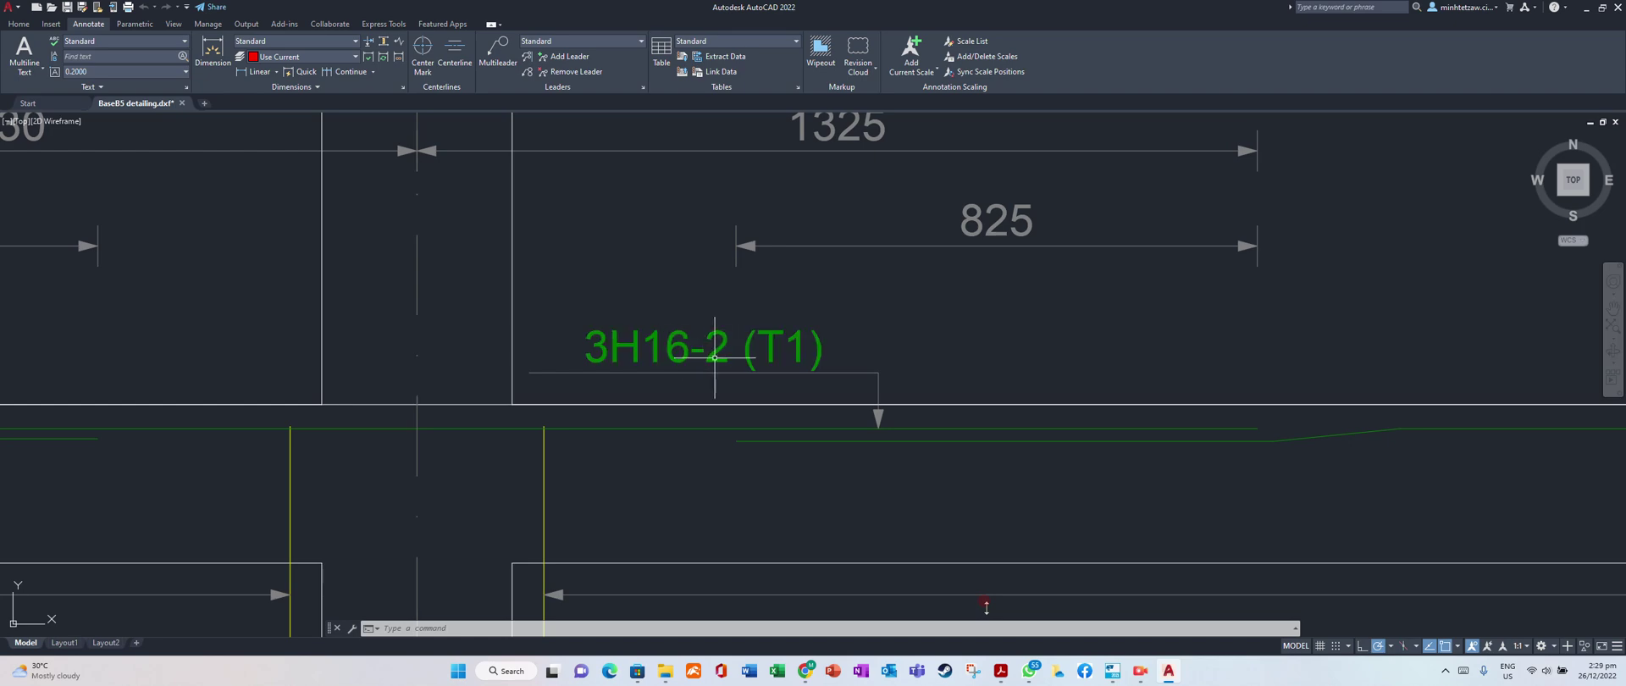
pyautogui.scroll(-8, 395, 347)
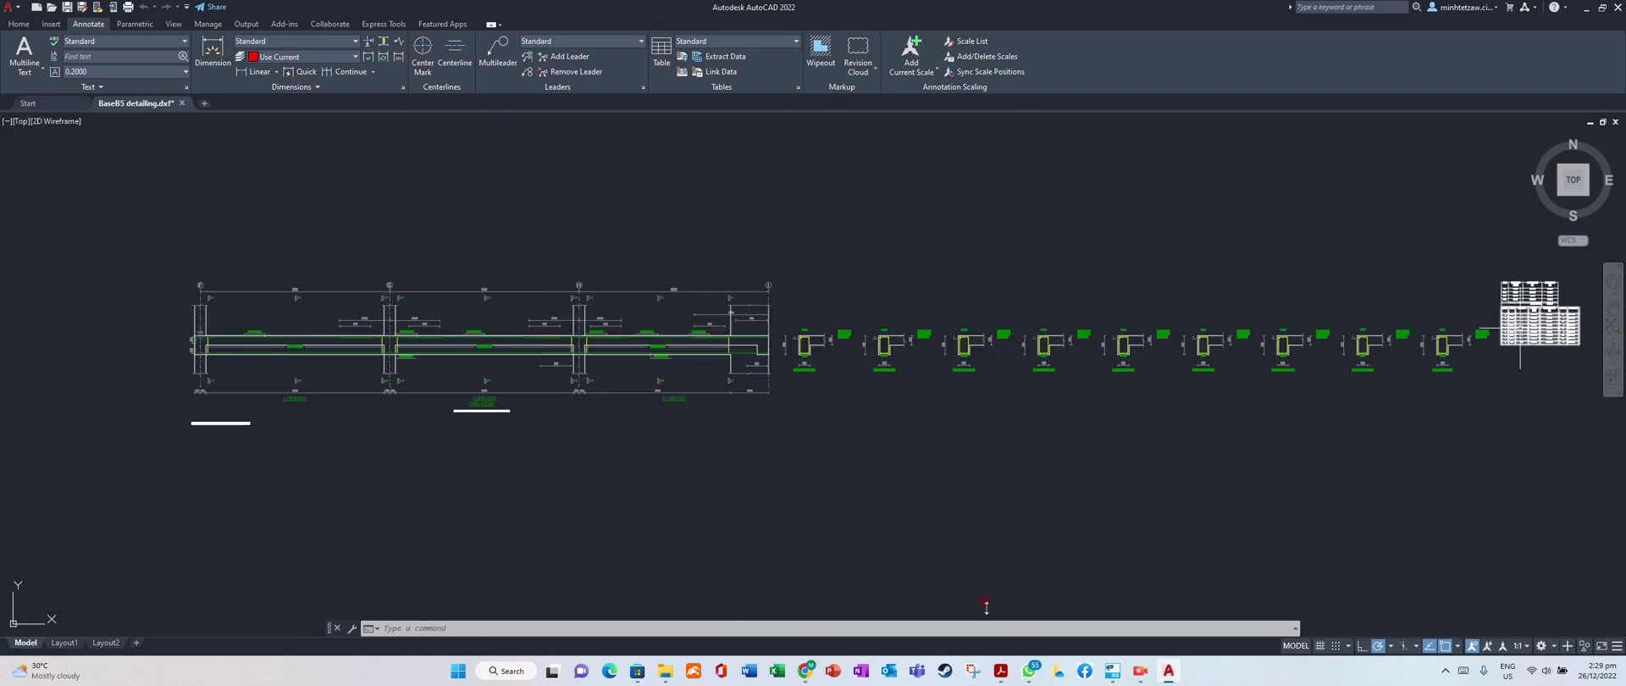
pyautogui.scroll(8, 1598, 308)
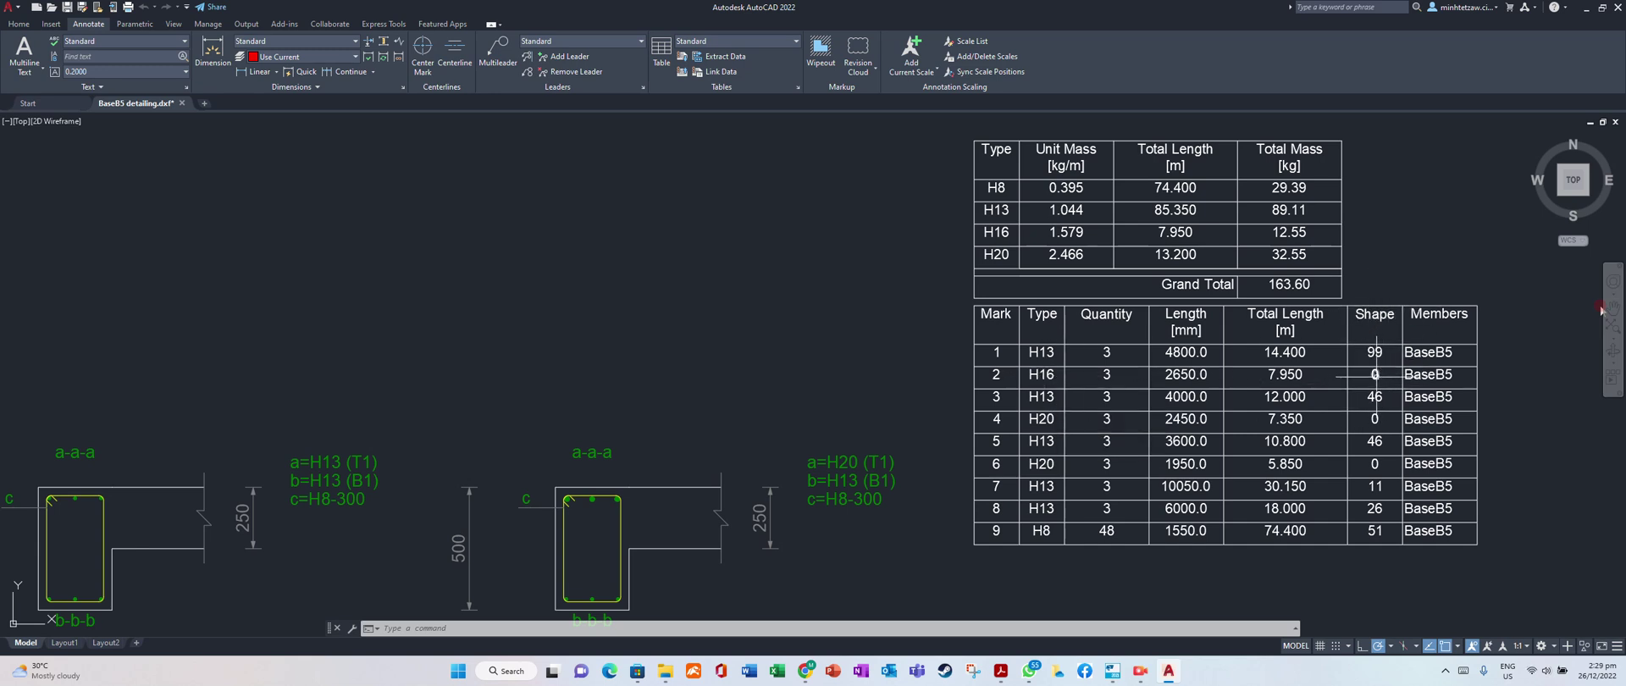
pyautogui.scroll(-5, 1446, 297)
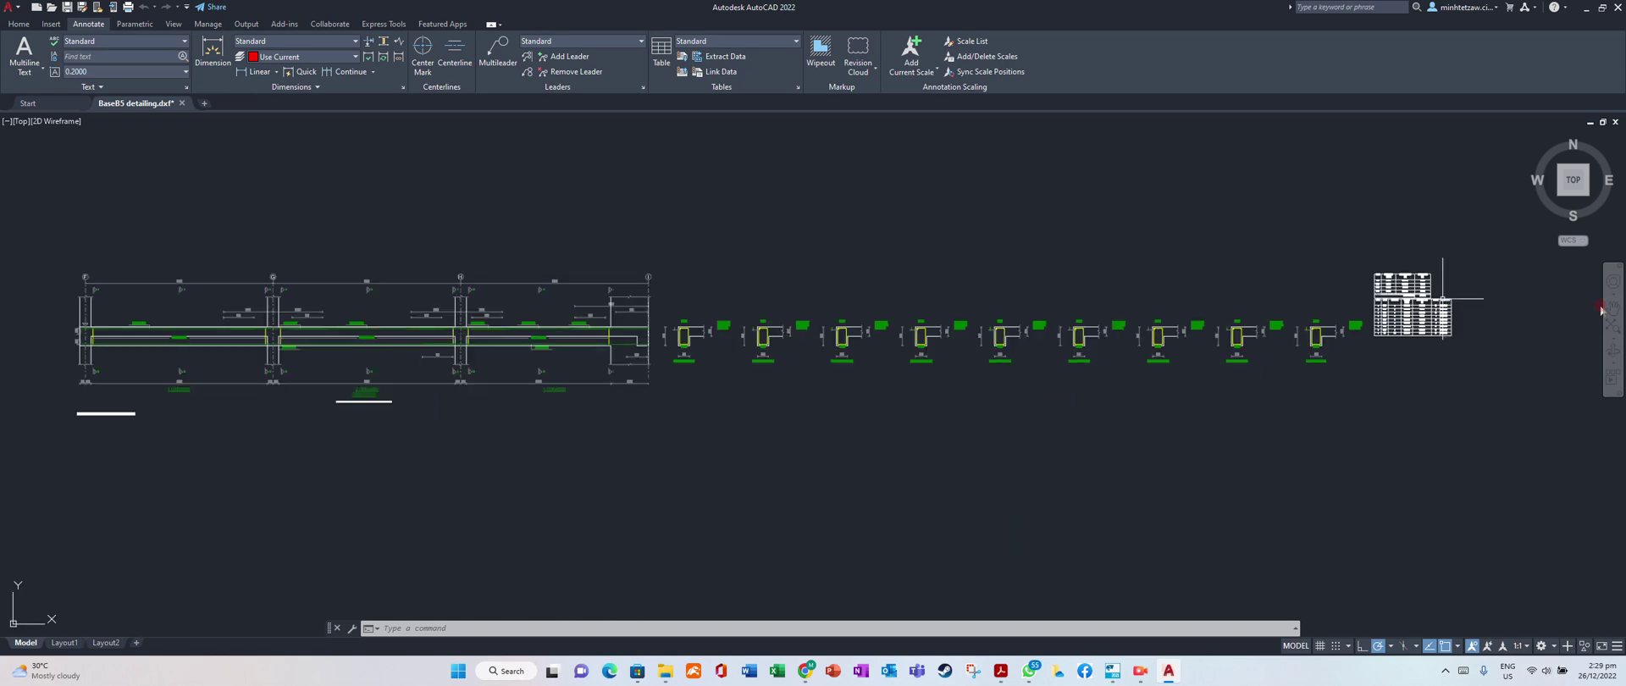
pyautogui.scroll(-2, 1203, 364)
pyautogui.scroll(6, 618, 367)
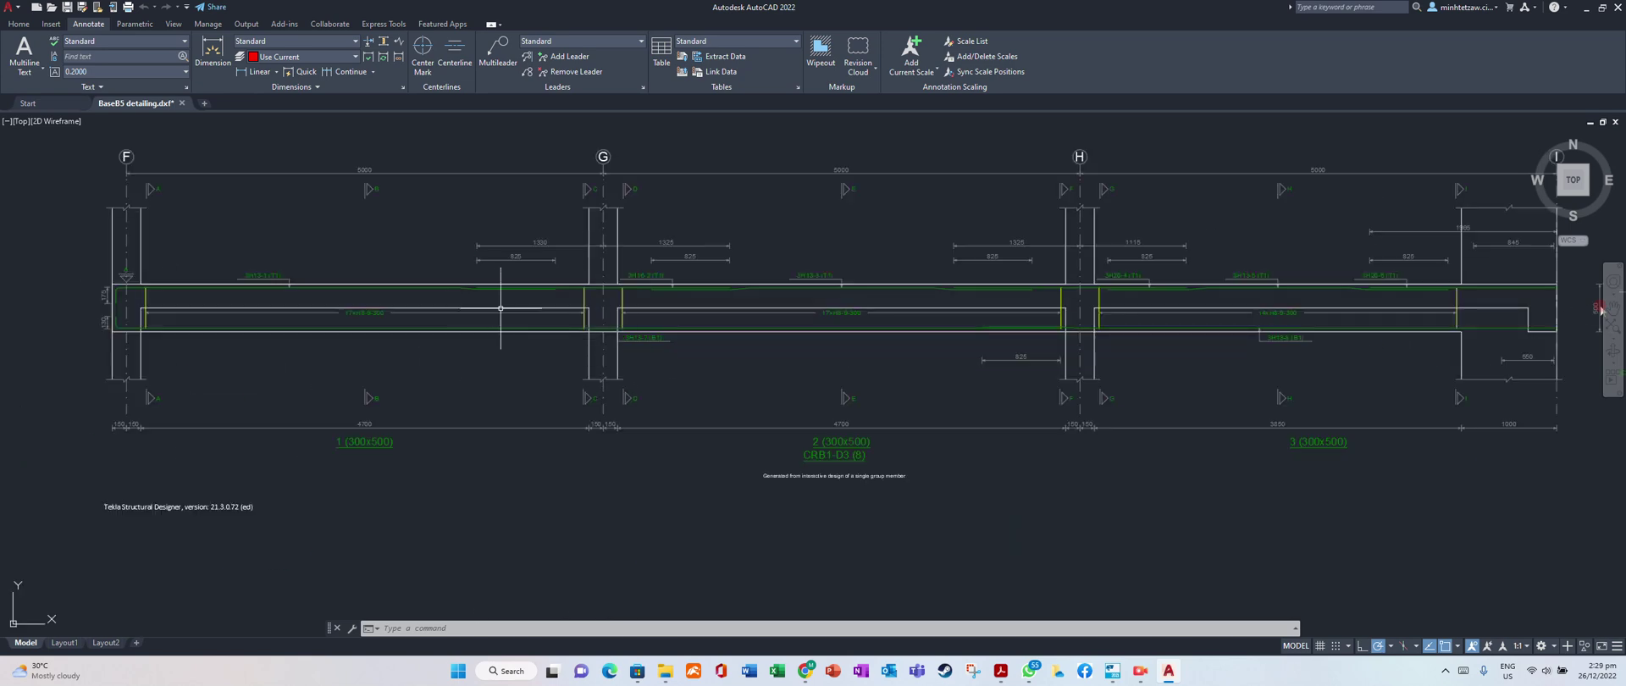
pyautogui.scroll(4, 563, 288)
pyautogui.scroll(-2, 494, 303)
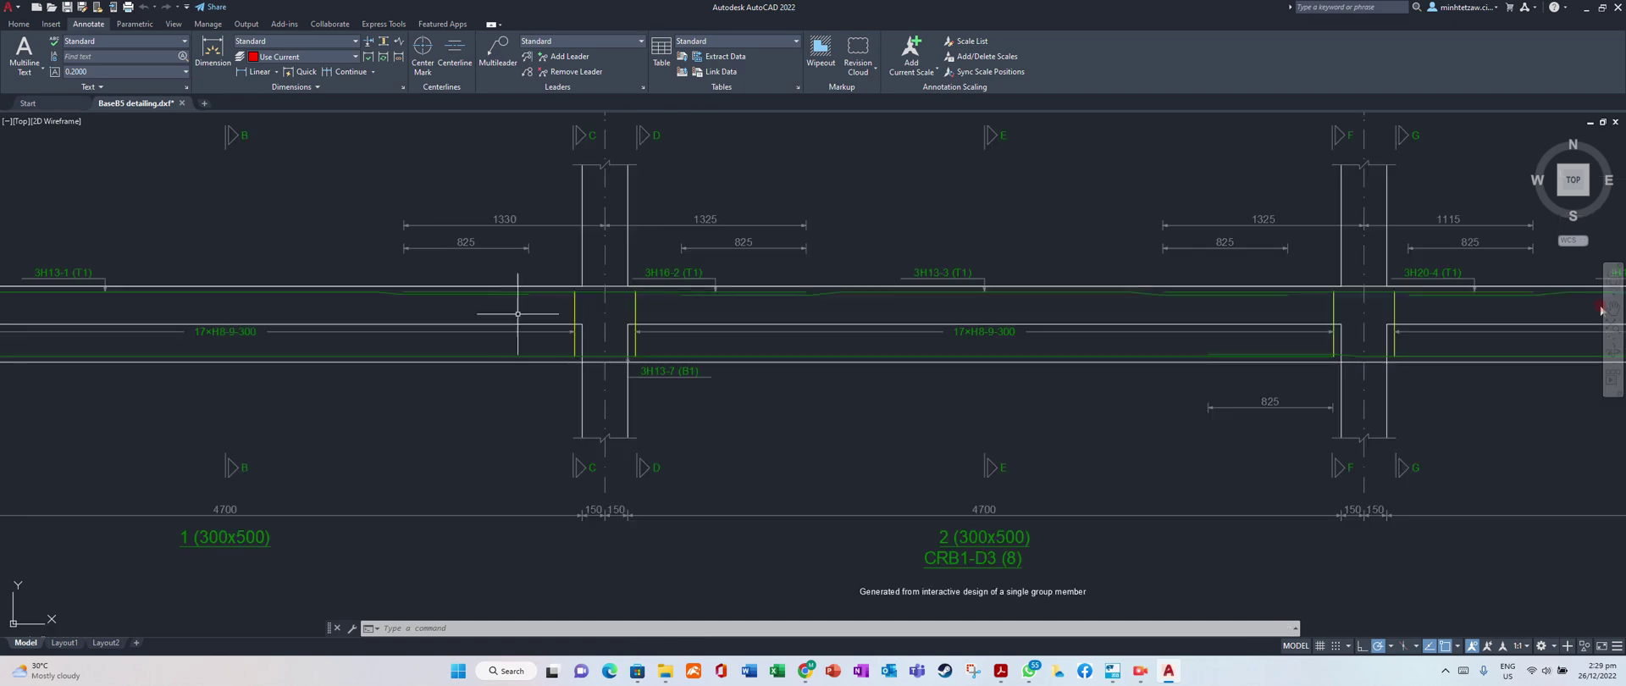
pyautogui.scroll(-2, 634, 331)
pyautogui.scroll(5, 678, 341)
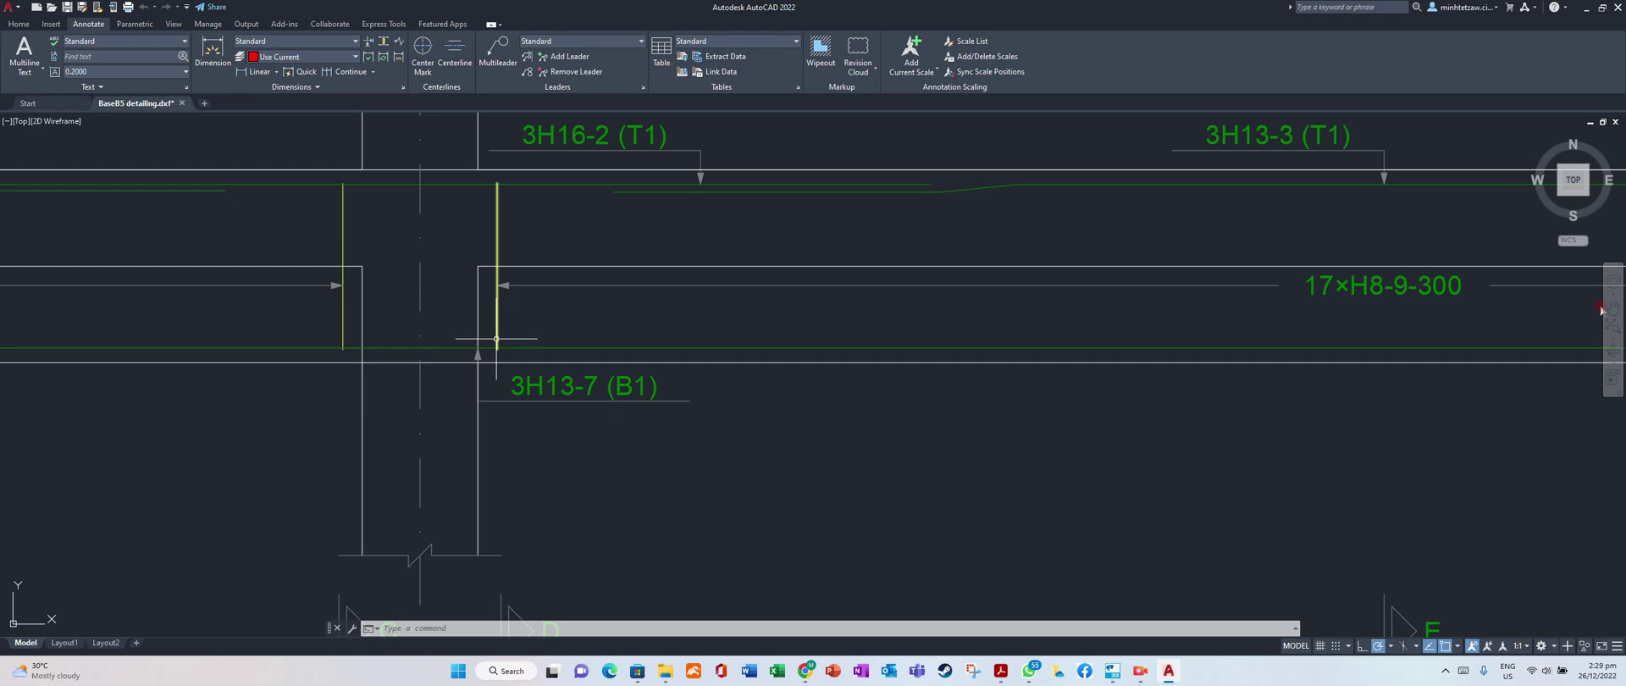
pyautogui.scroll(-4, 351, 307)
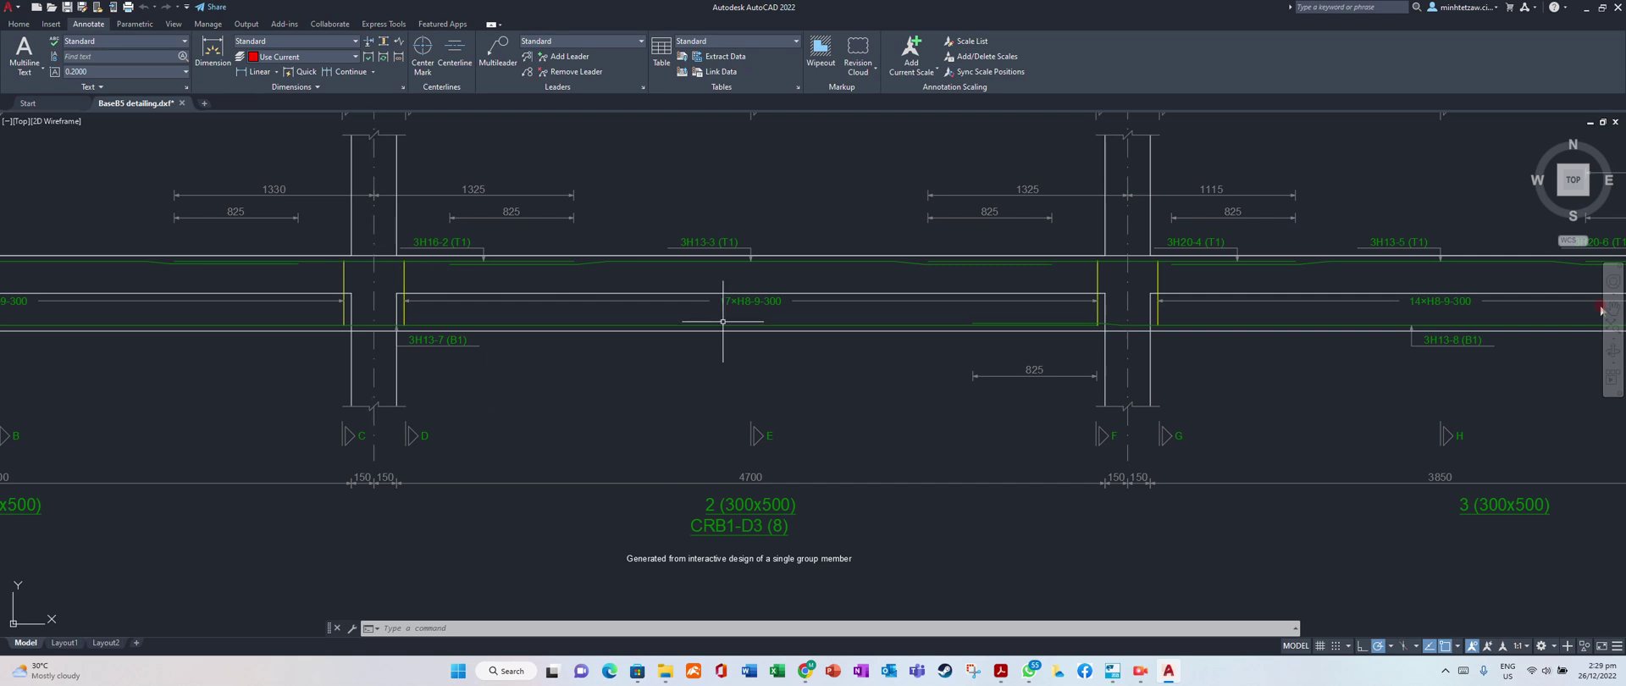
pyautogui.scroll(2, 720, 313)
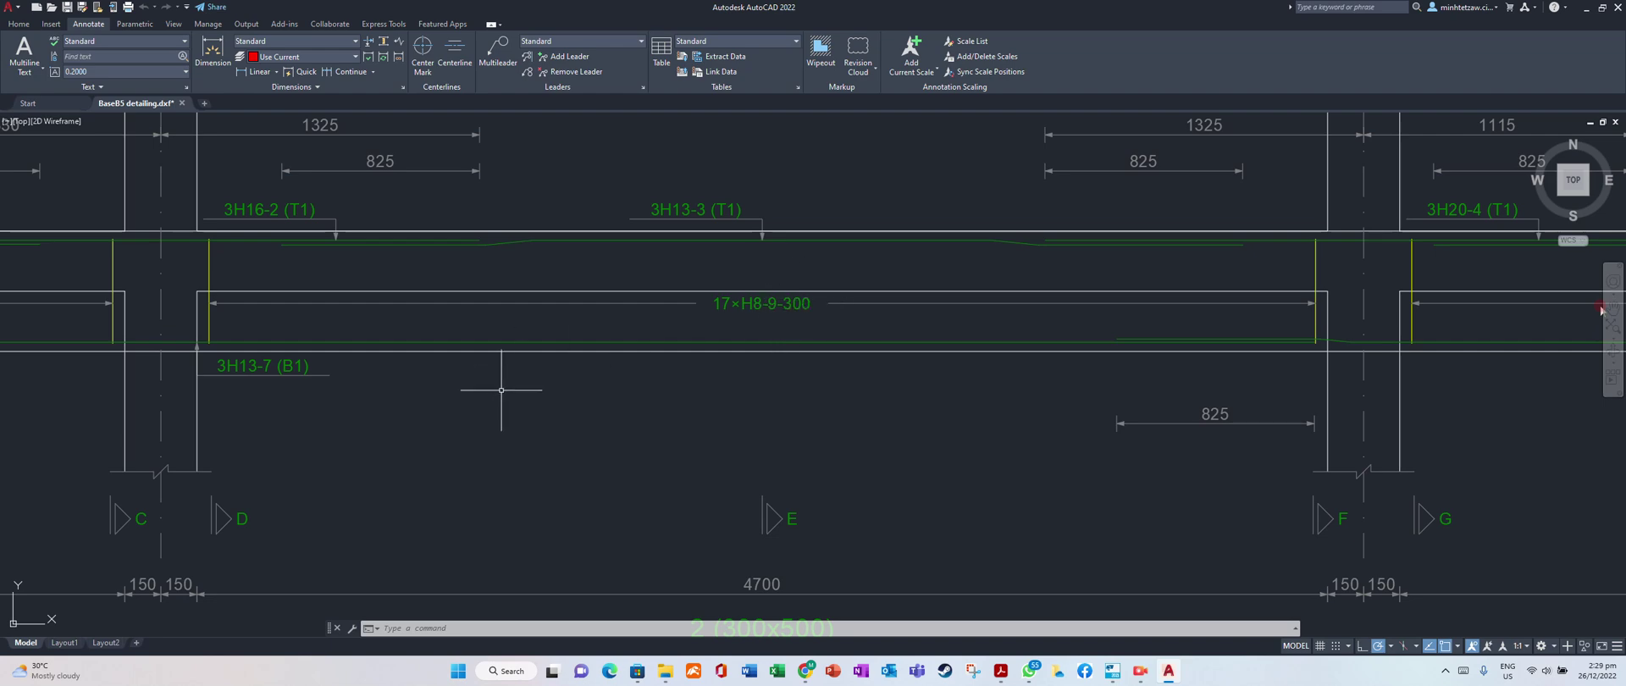
pyautogui.scroll(-4, 491, 385)
pyautogui.scroll(6, 415, 381)
pyautogui.scroll(-12, 512, 363)
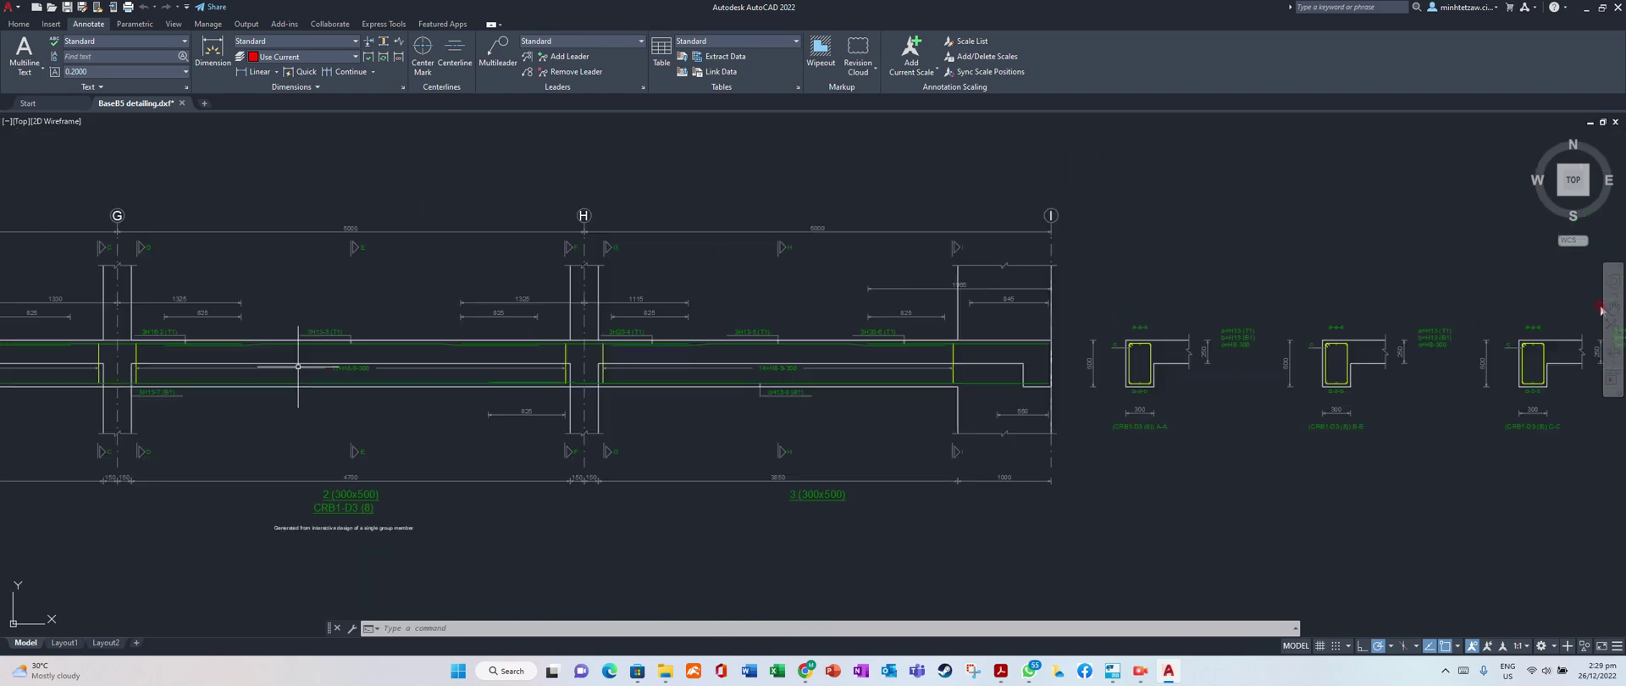
pyautogui.scroll(10, 1045, 338)
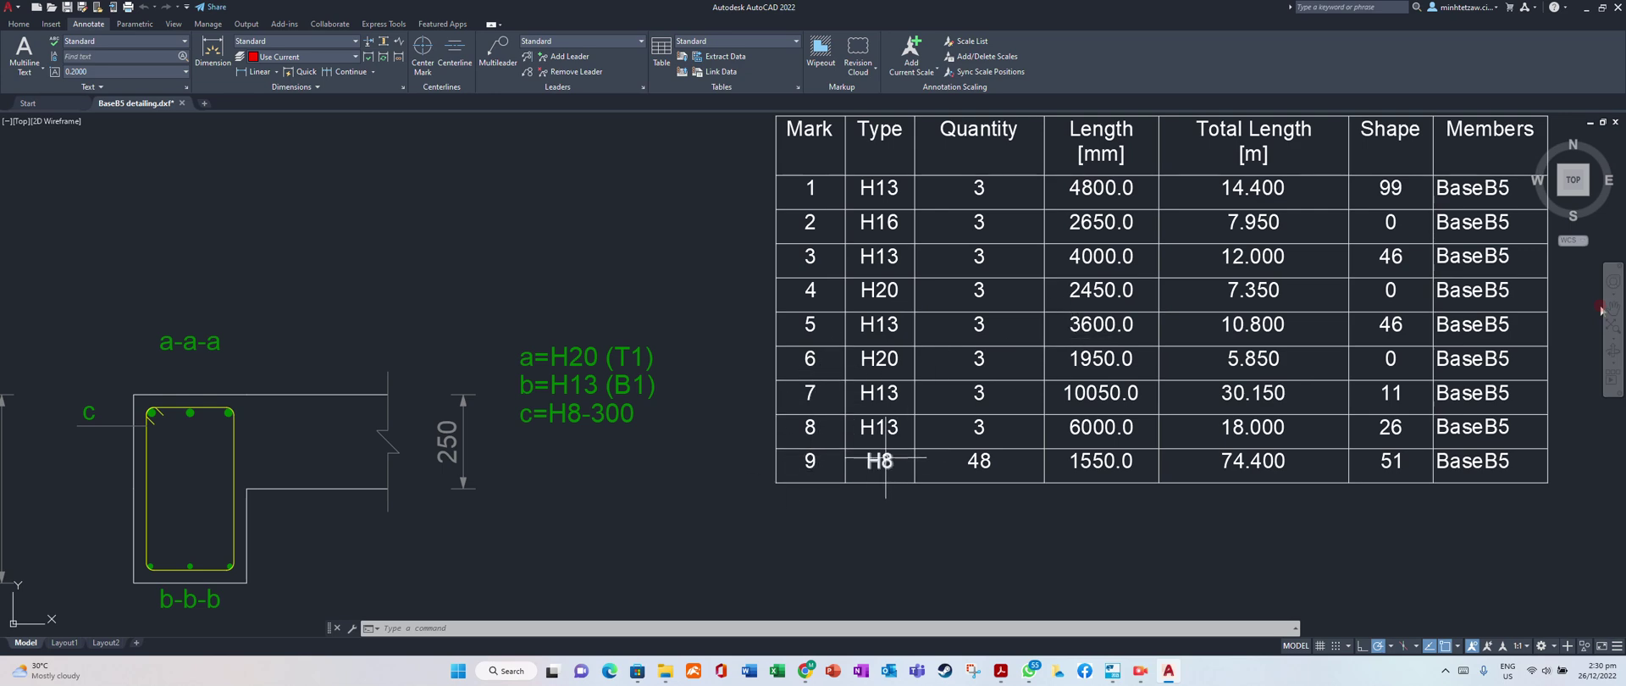
pyautogui.scroll(-2, 787, 489)
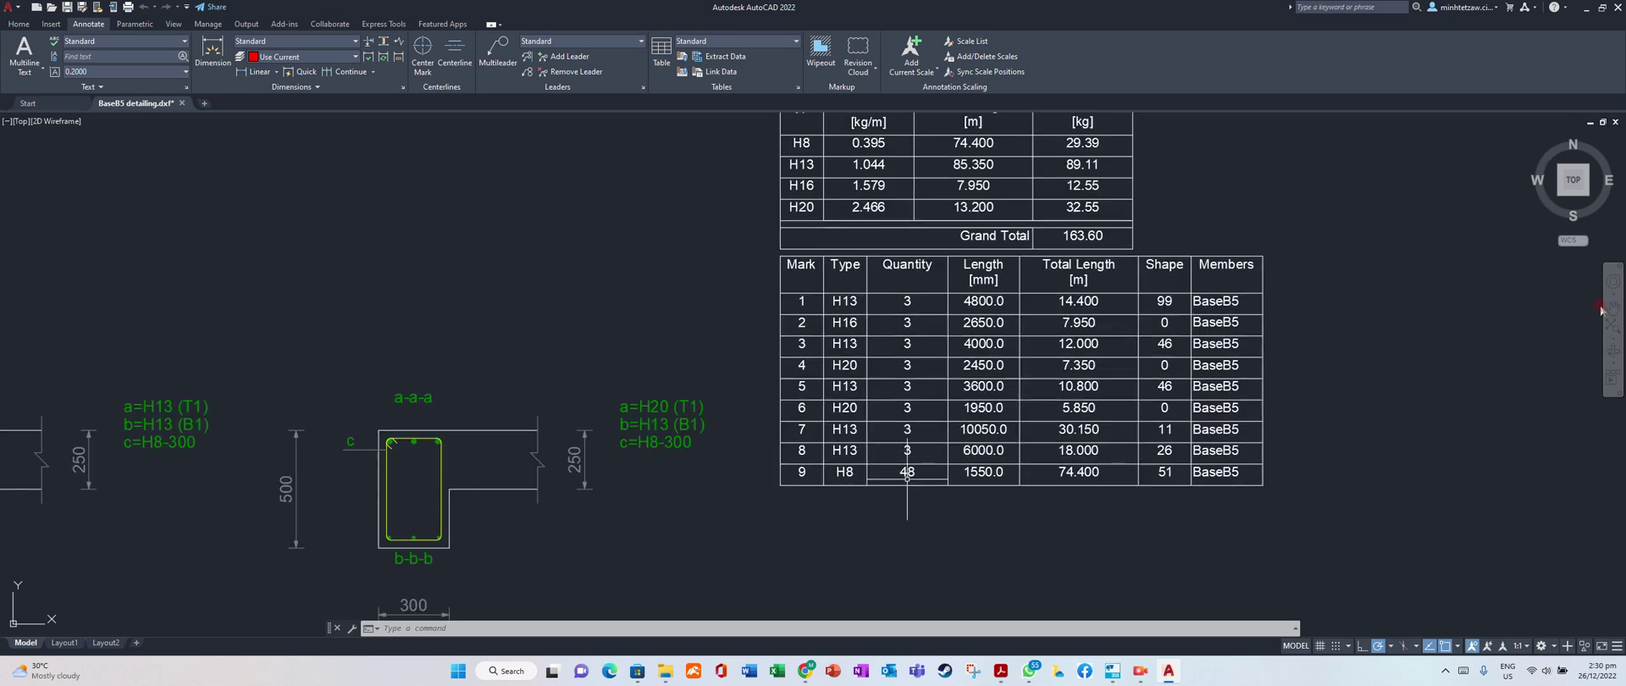
pyautogui.scroll(-10, 1181, 419)
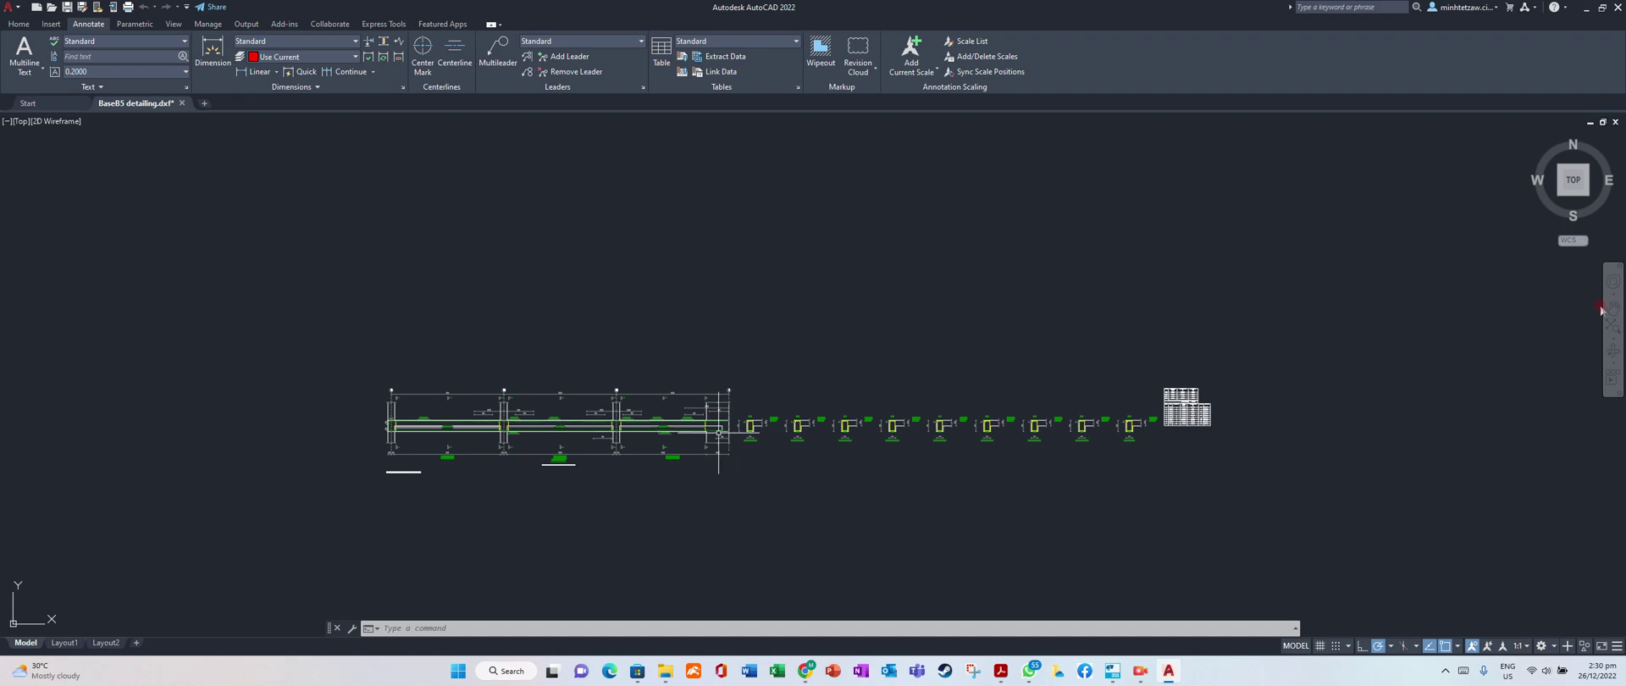
pyautogui.scroll(10, 1178, 417)
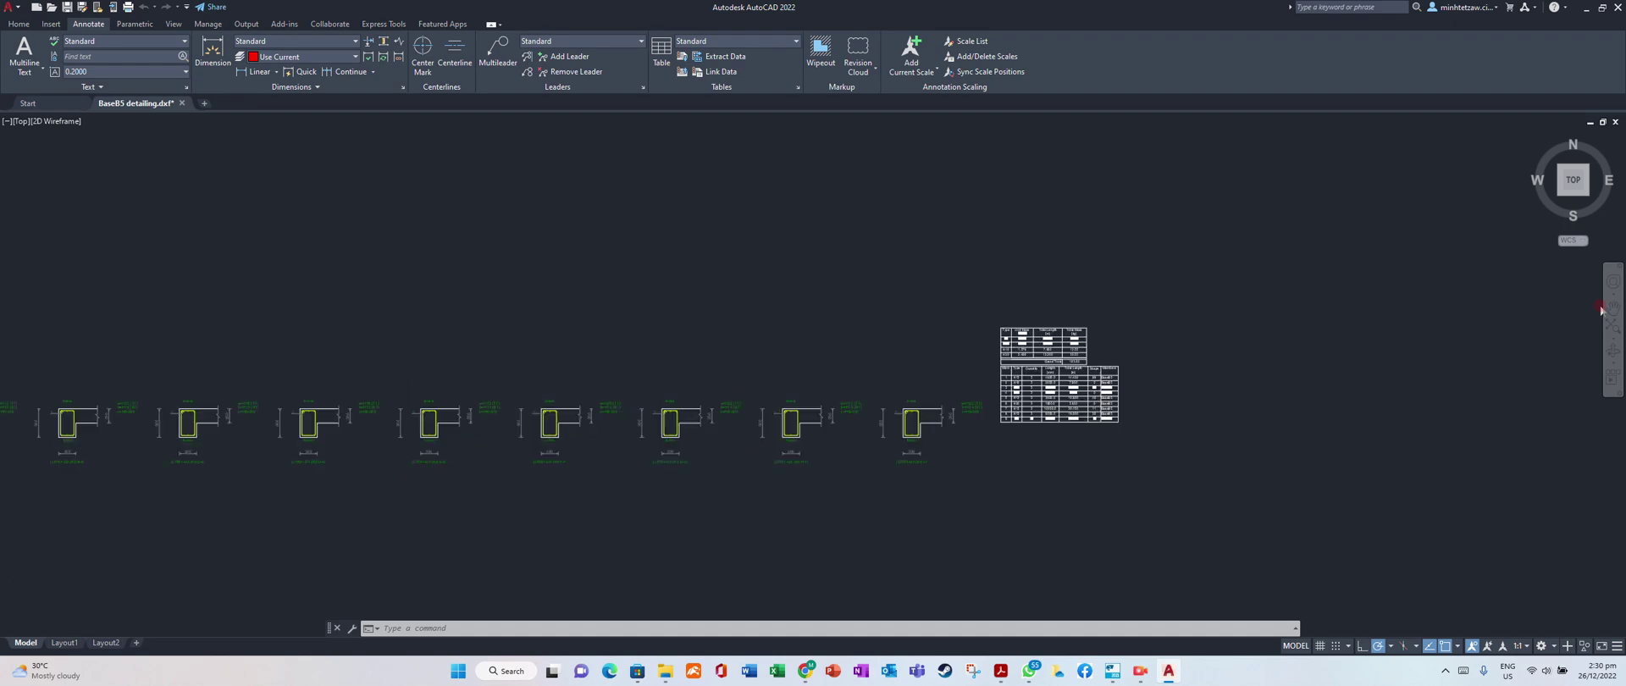
pyautogui.scroll(-6, 660, 371)
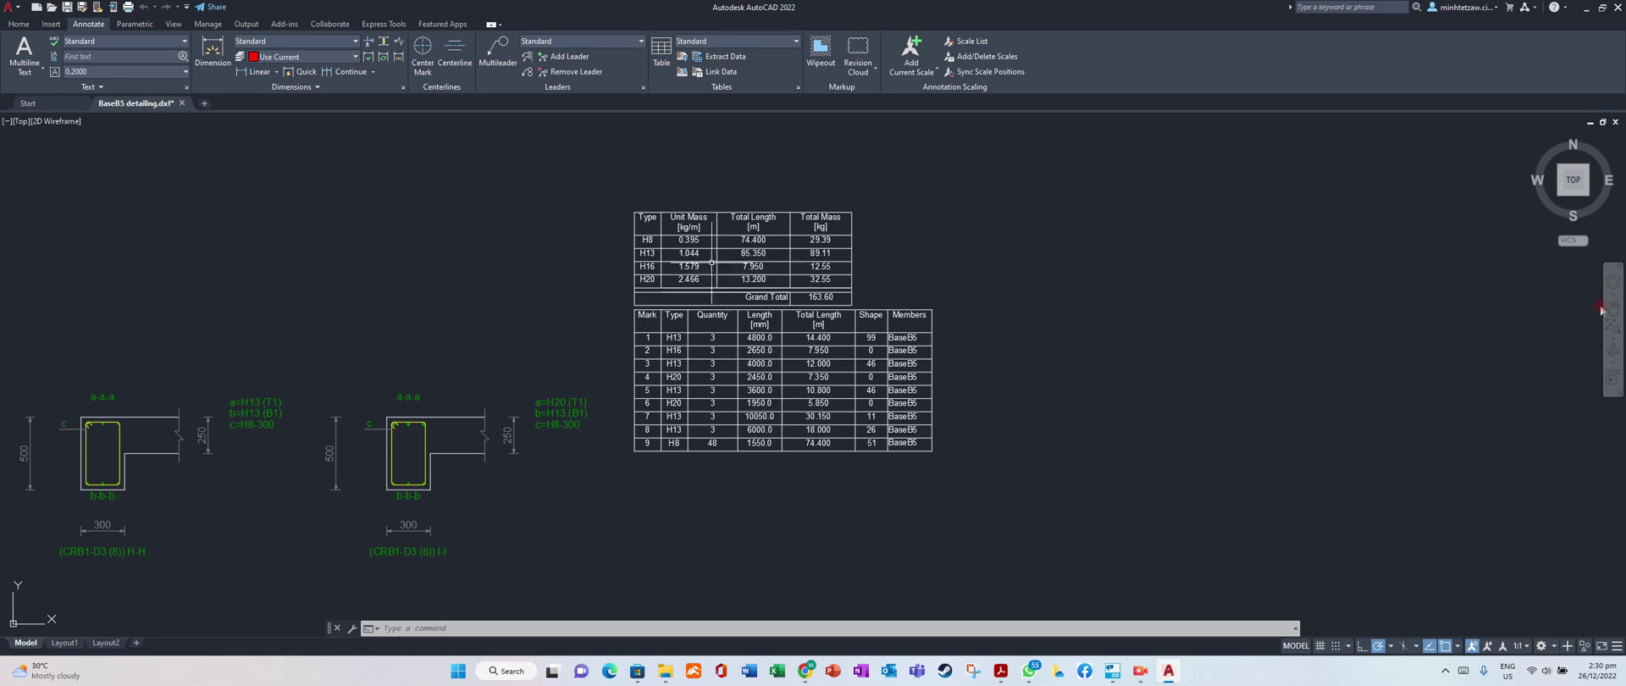
pyautogui.scroll(2, 778, 474)
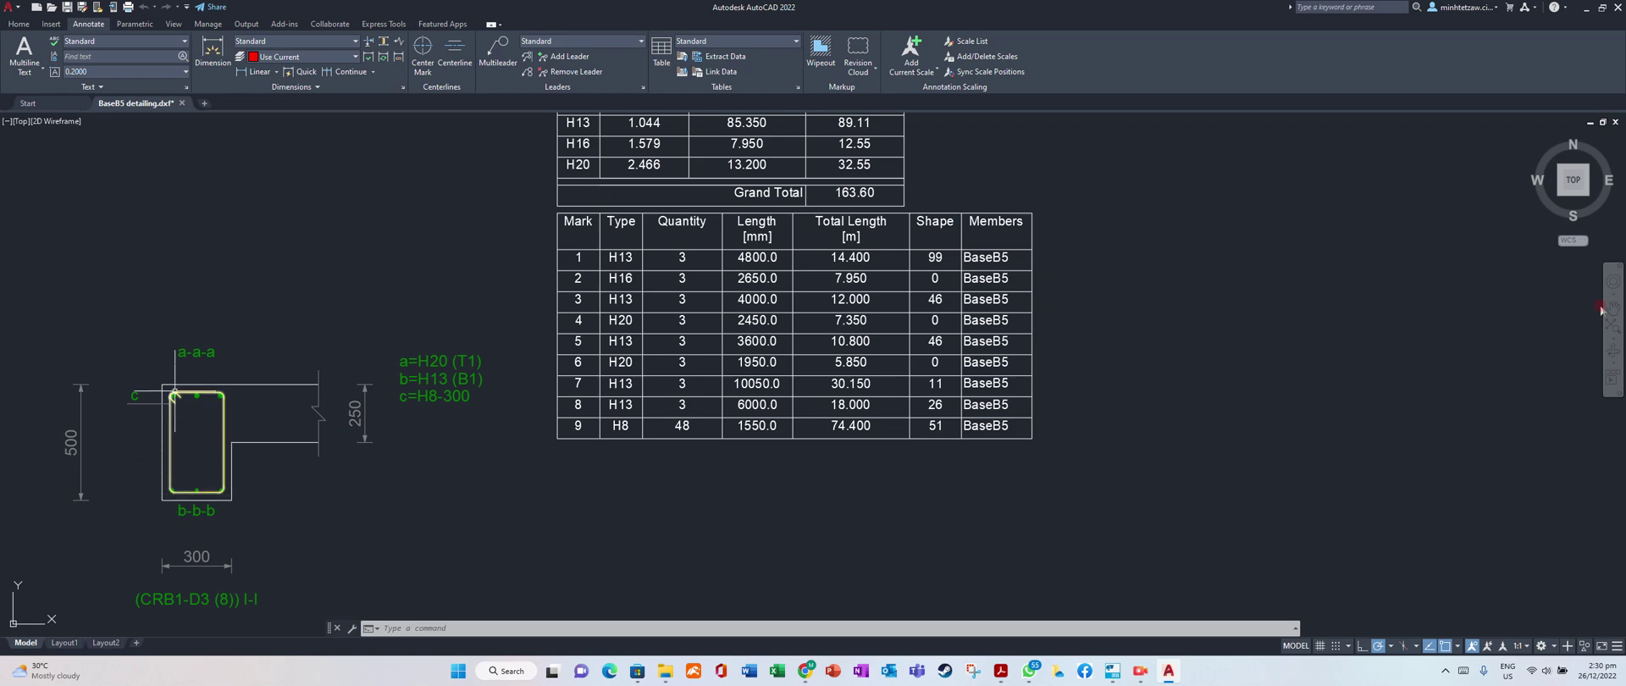
pyautogui.scroll(-3, 1348, 343)
pyautogui.scroll(4, 1239, 352)
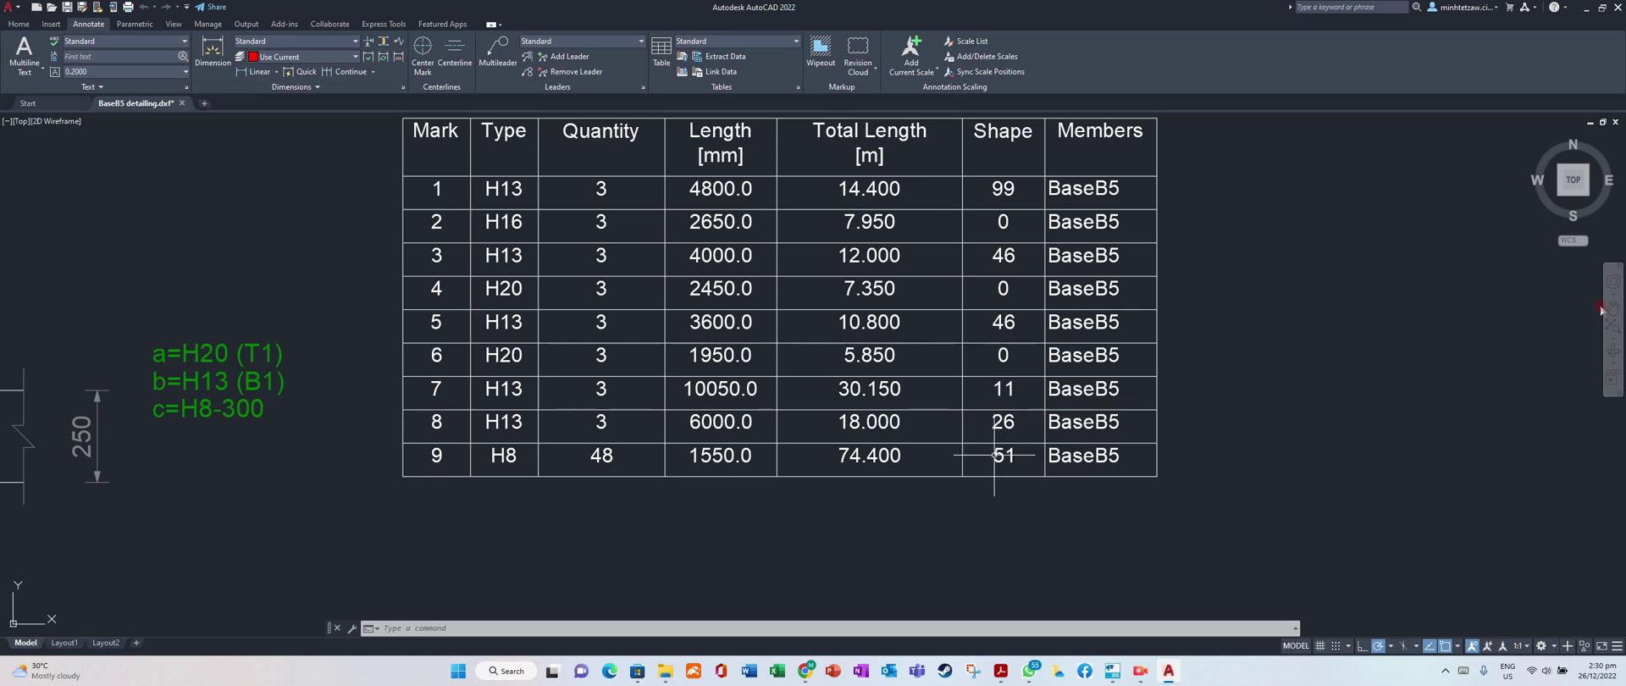
pyautogui.scroll(-6, 1241, 339)
pyautogui.scroll(-4, 991, 322)
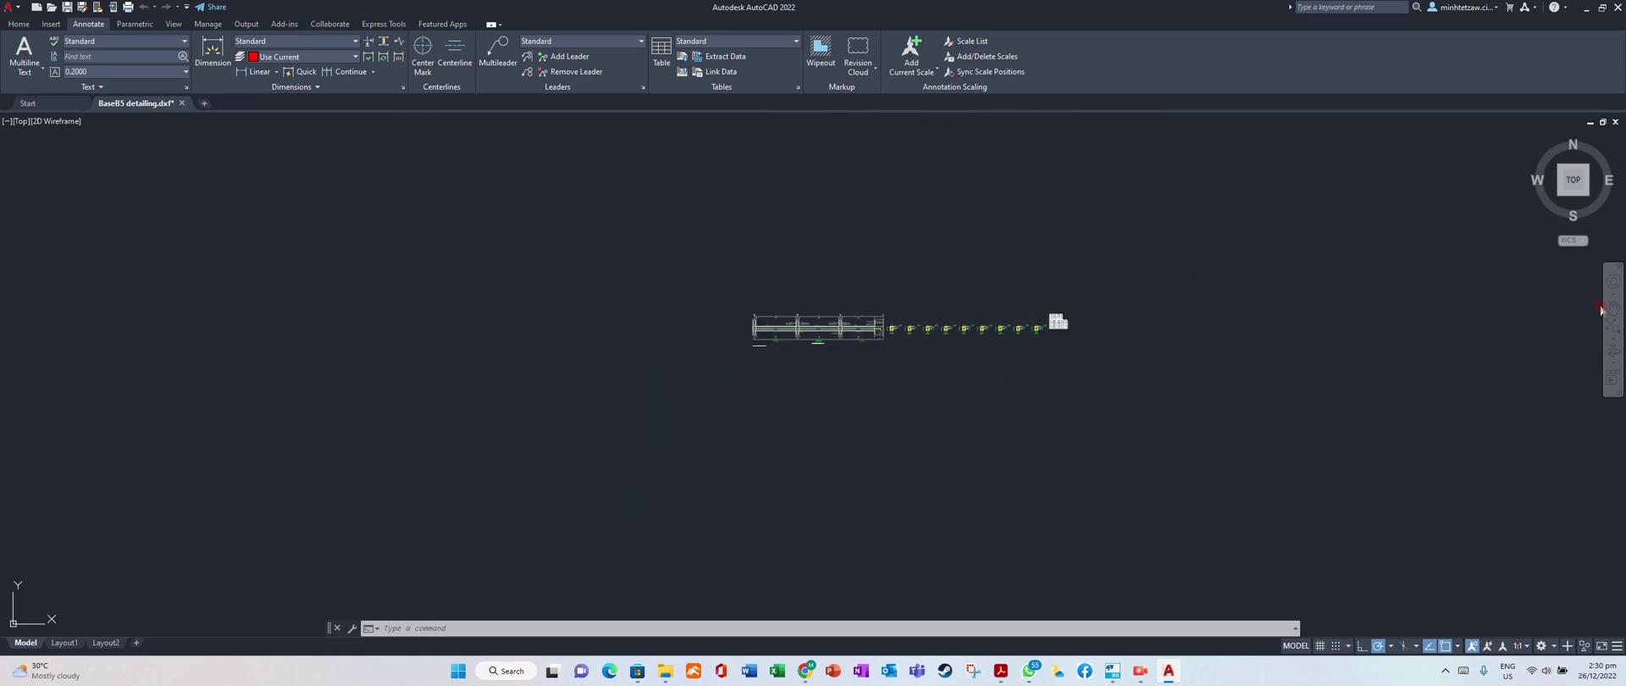
pyautogui.scroll(10, 682, 343)
pyautogui.scroll(-2, 932, 330)
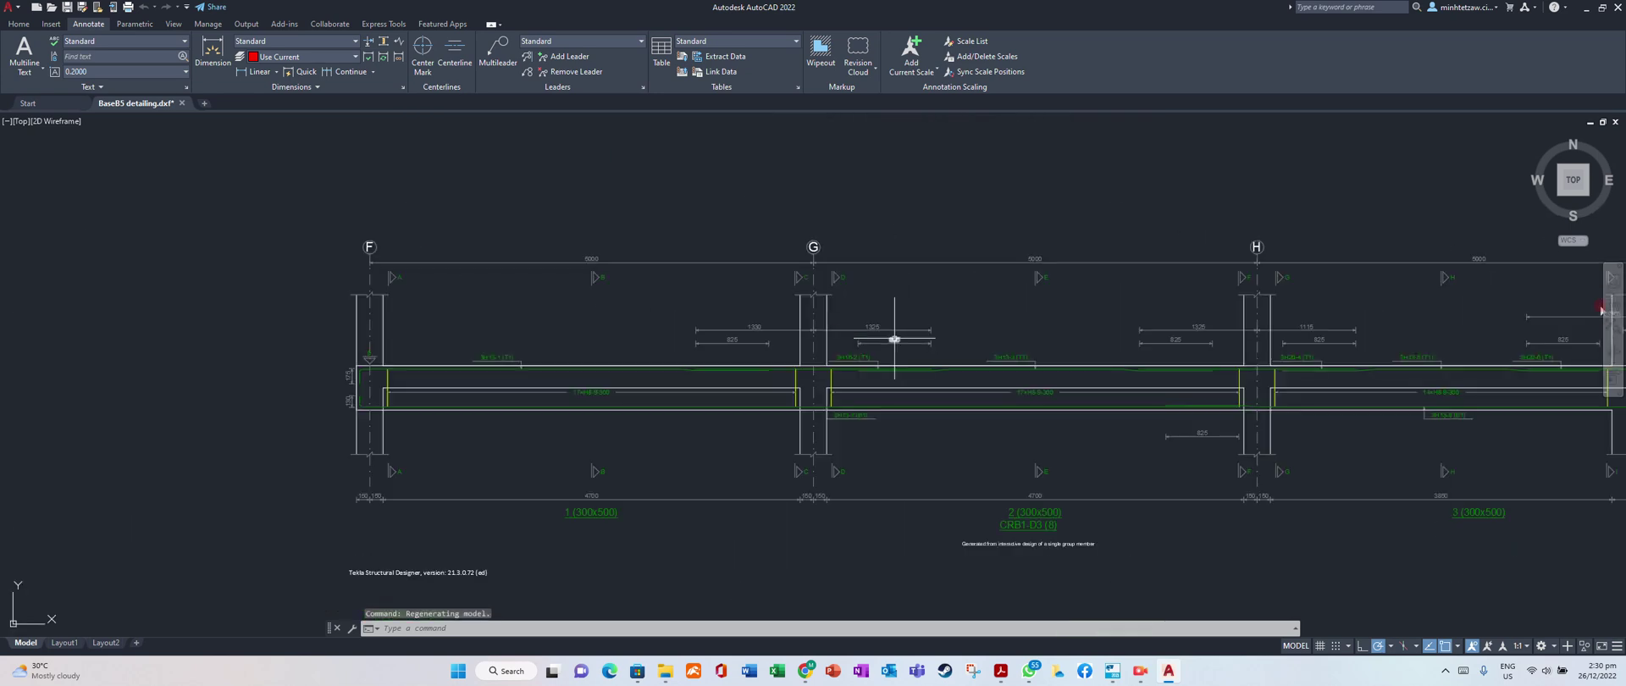